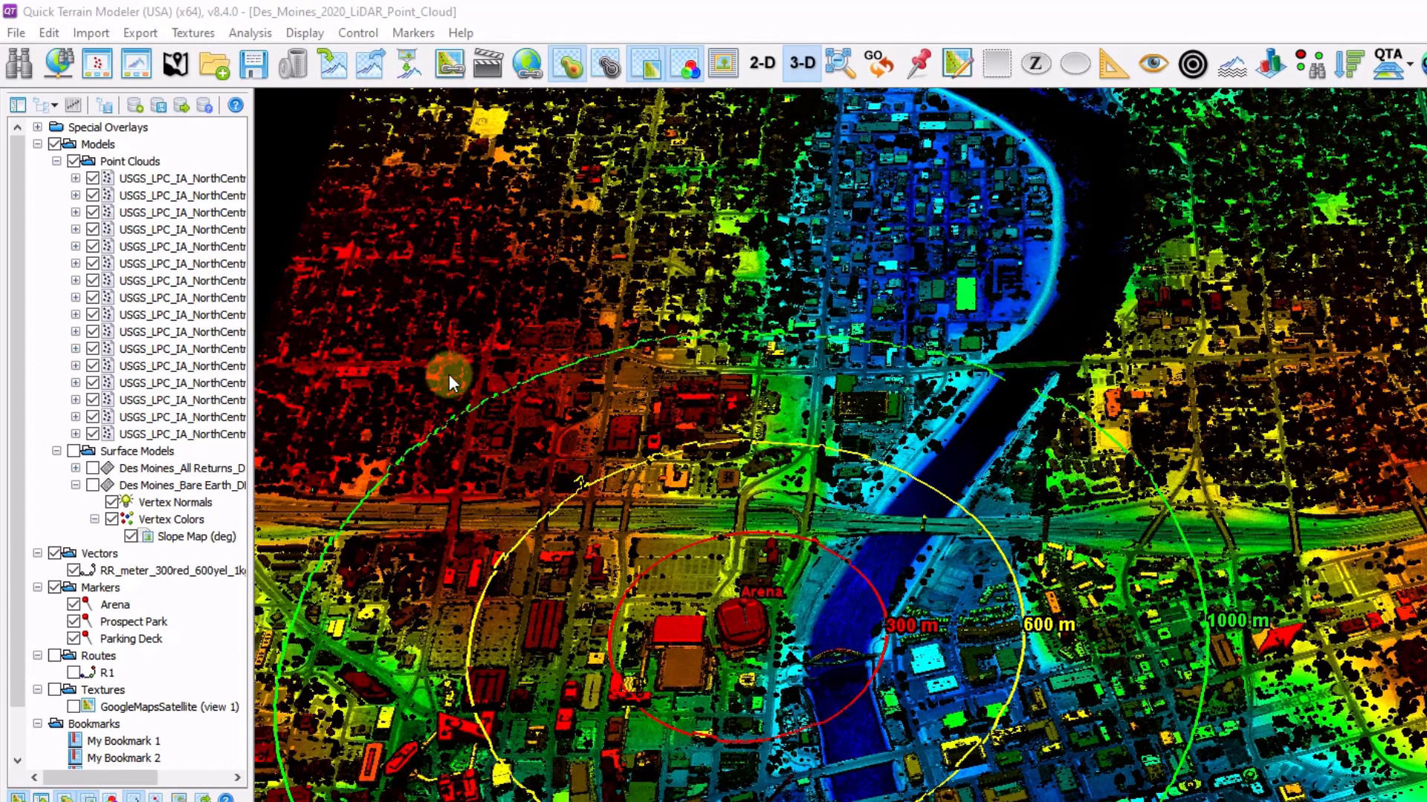
- Review a tile's custom LAS/LAZ export settings (LAS 1.4, point format 6 with GPS time) without exporting
{"action": "scroll", "coordinate": [193, 268], "scroll_direction": "down", "scroll_amount": 1}
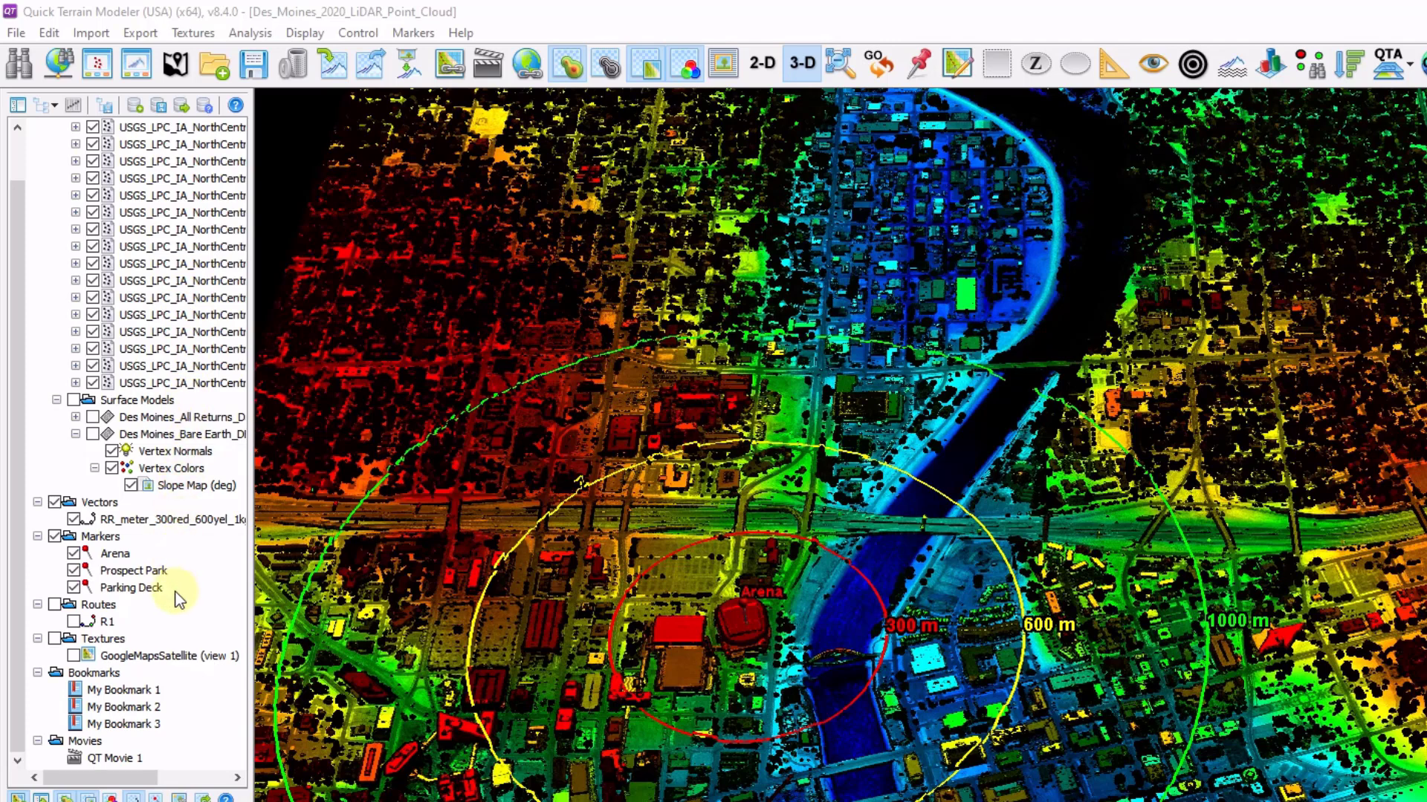
{"action": "scroll", "coordinate": [178, 599], "scroll_direction": "up", "scroll_amount": 1}
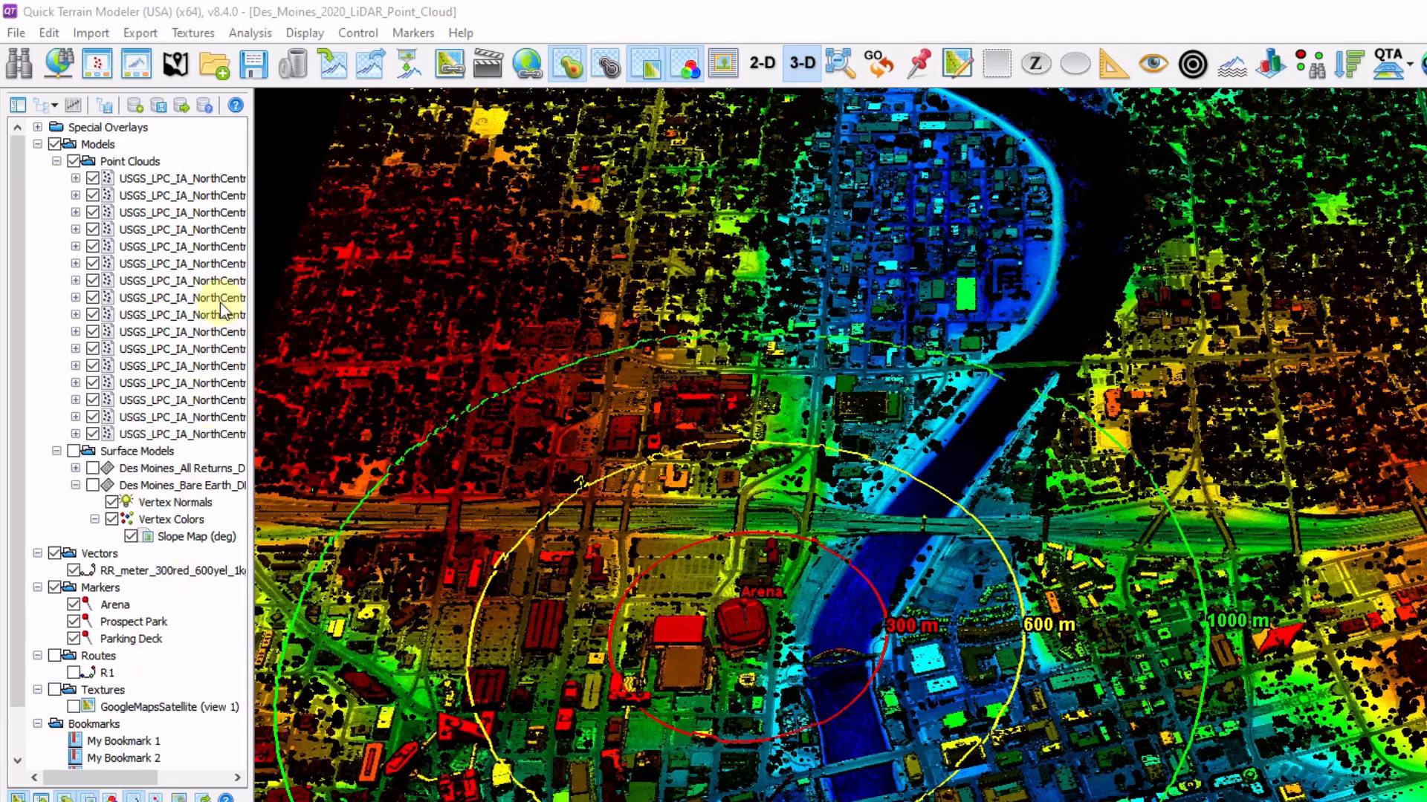
{"action": "right_click", "coordinate": [175, 231]}
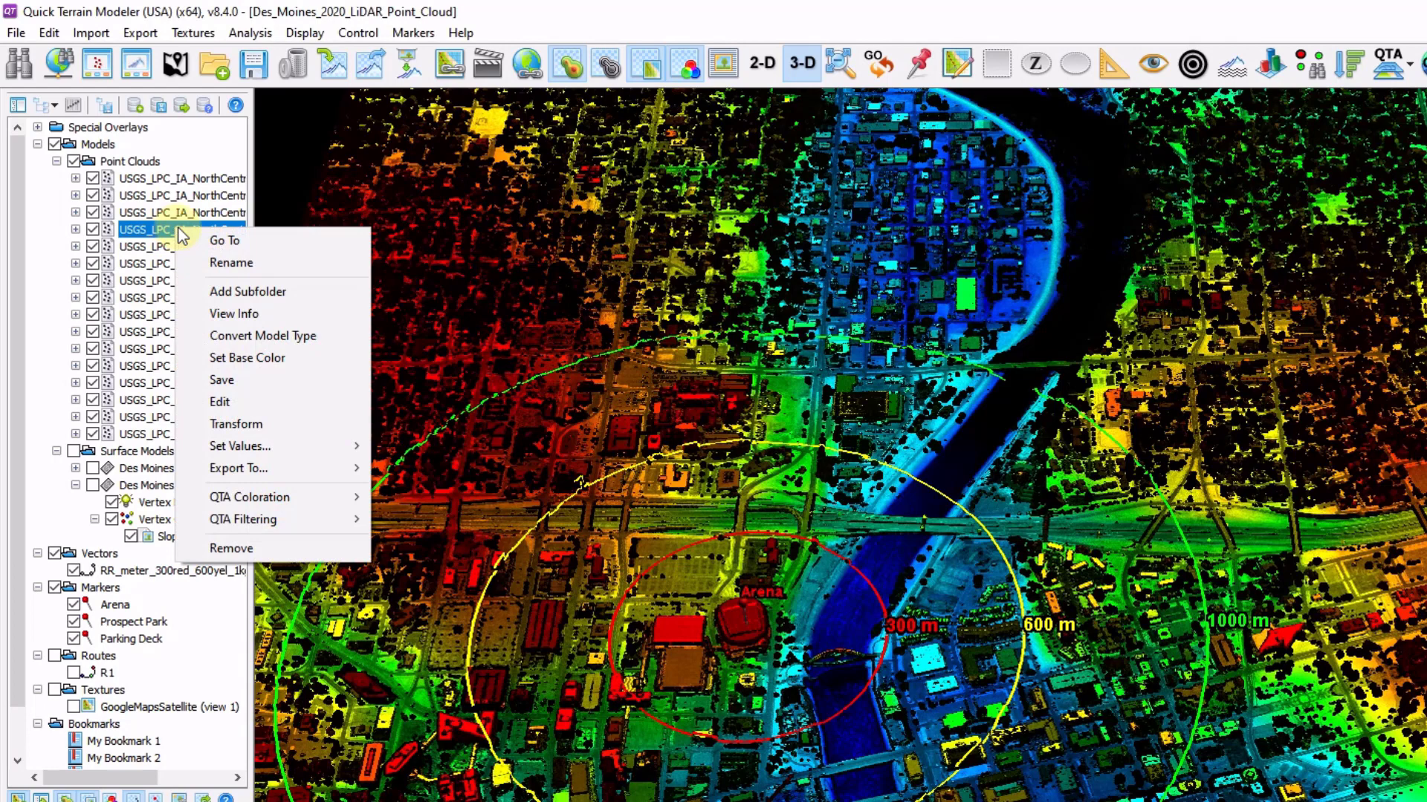
{"action": "mouse_move", "coordinate": [325, 468]}
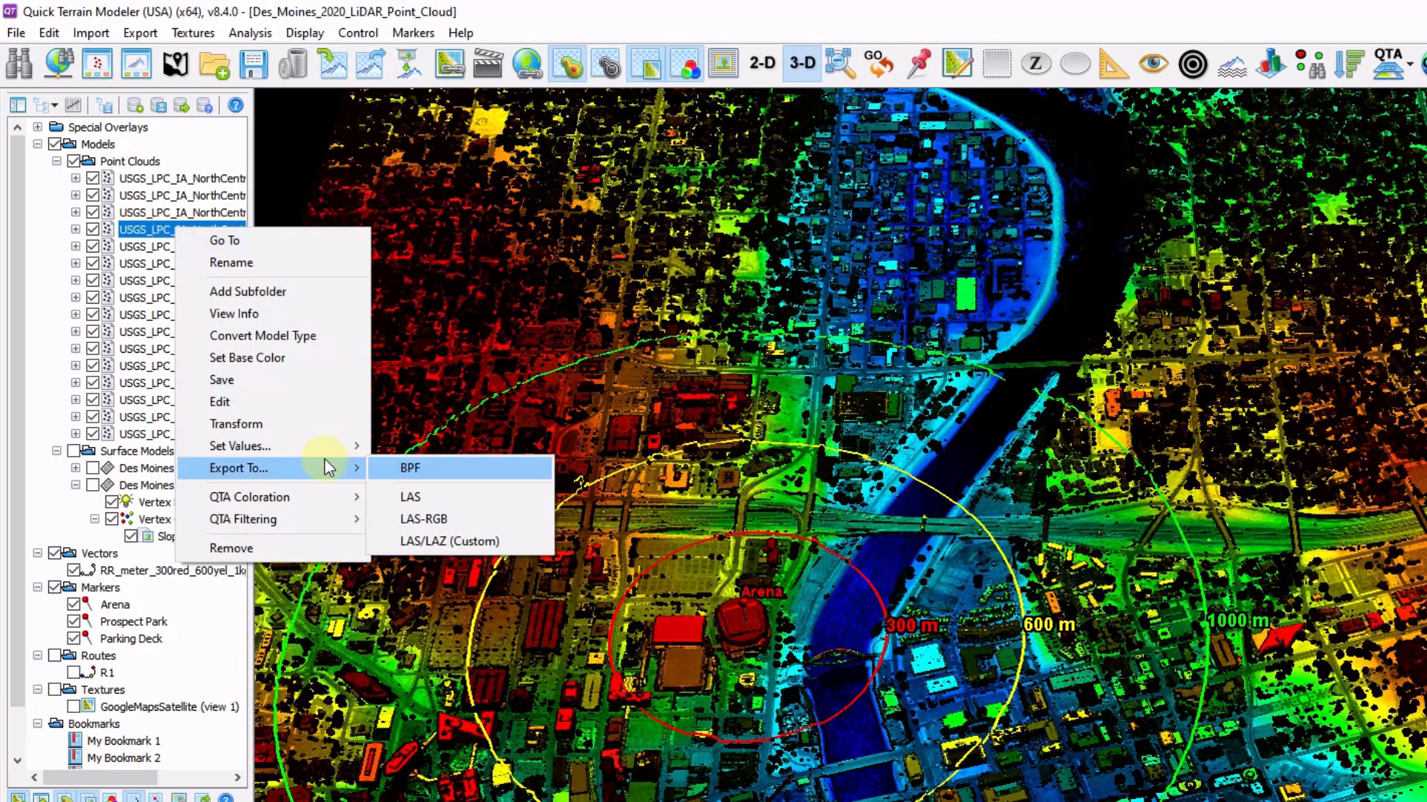
{"action": "left_click", "coordinate": [462, 542]}
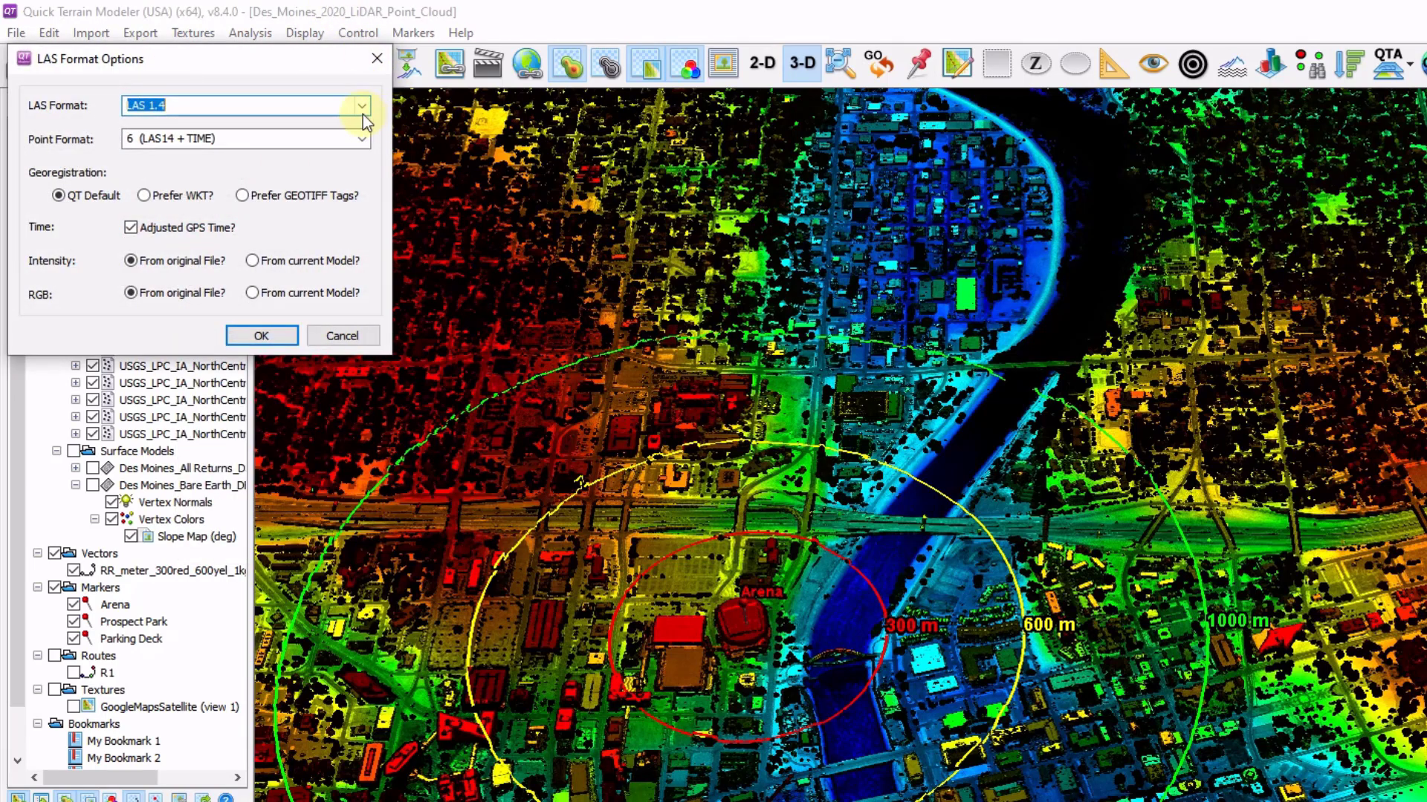
{"action": "left_click", "coordinate": [362, 106]}
{"action": "left_click", "coordinate": [362, 108]}
{"action": "left_click", "coordinate": [362, 140]}
{"action": "left_click", "coordinate": [363, 141]}
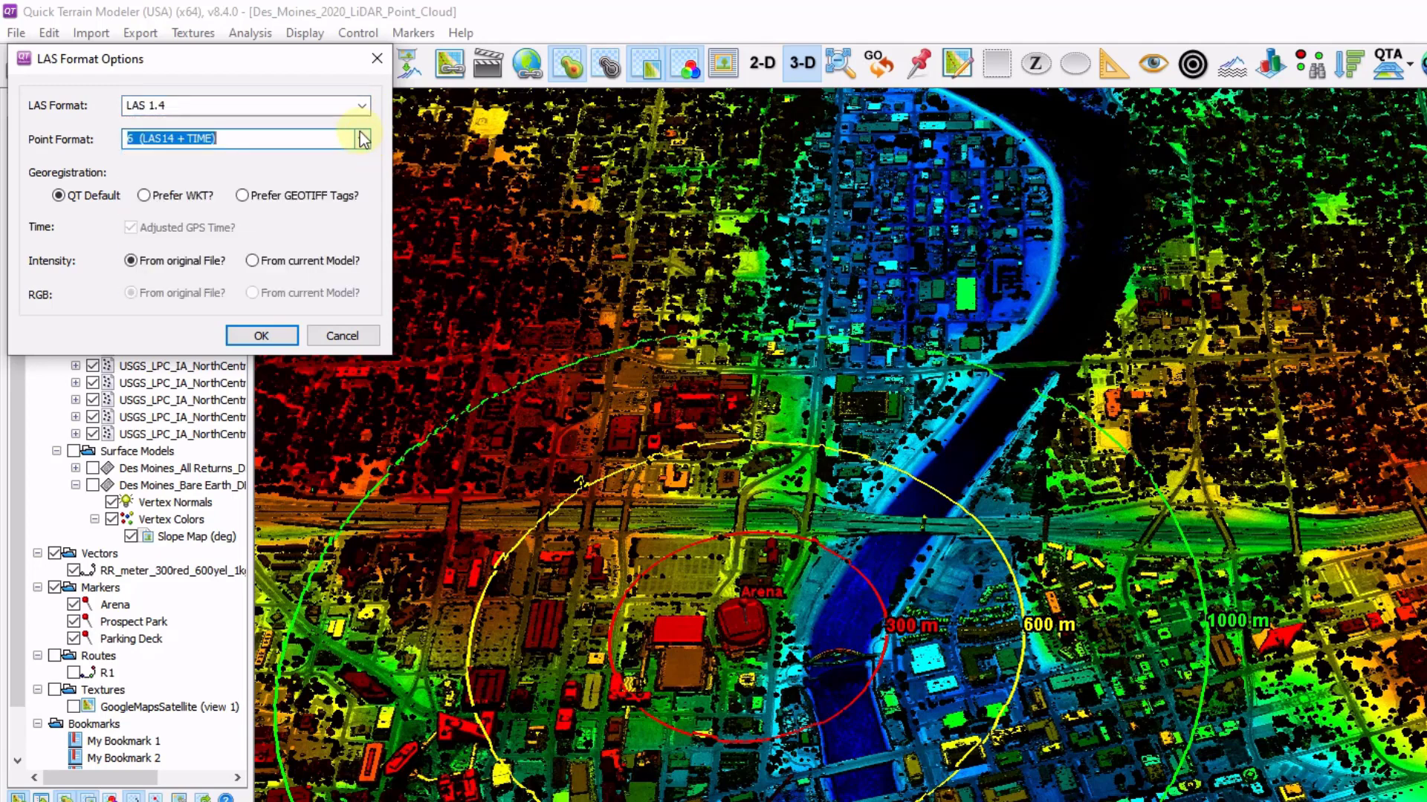
{"action": "left_click", "coordinate": [376, 58]}
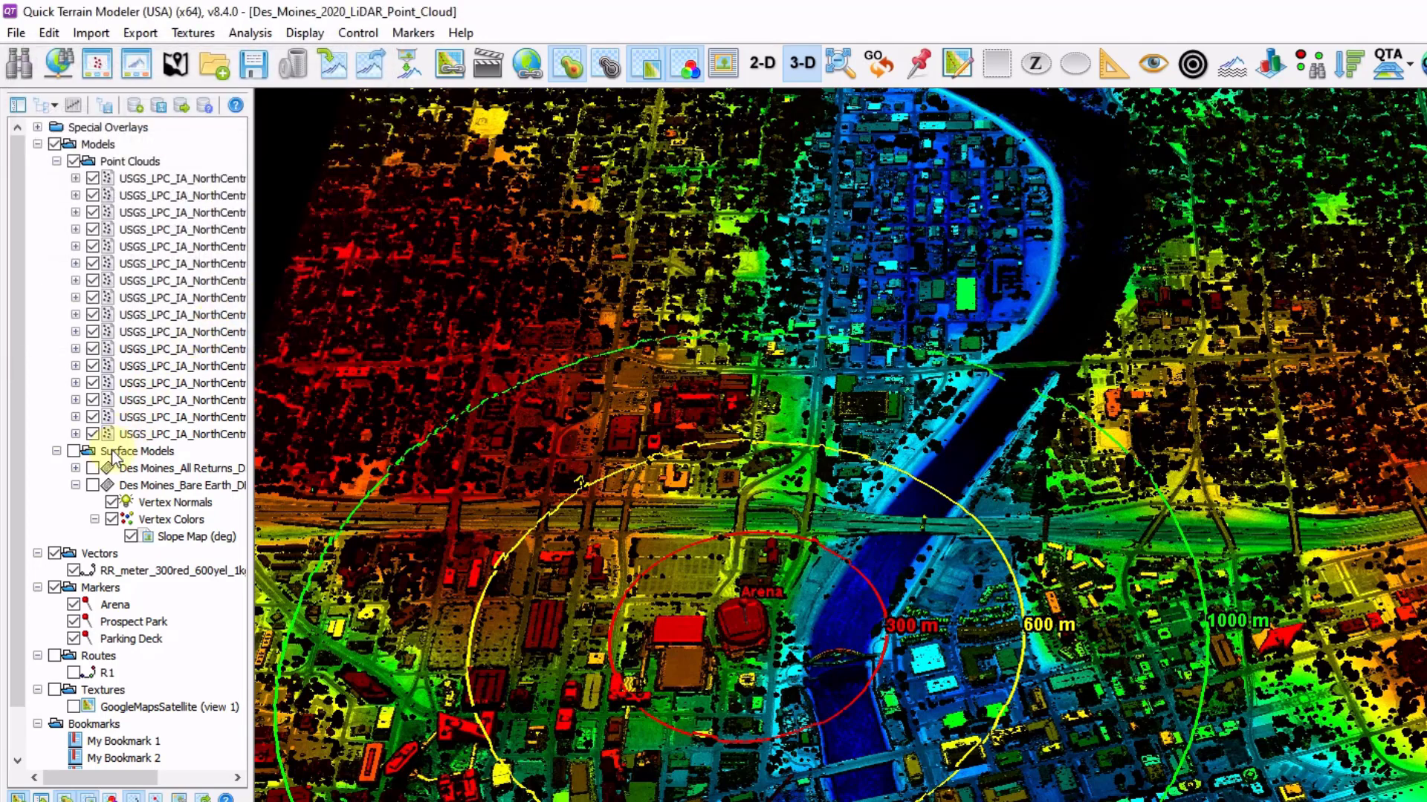
- Show the surface models and hide the point cloud tiles and the Des Moines_All Returns surface
{"action": "left_click", "coordinate": [73, 451]}
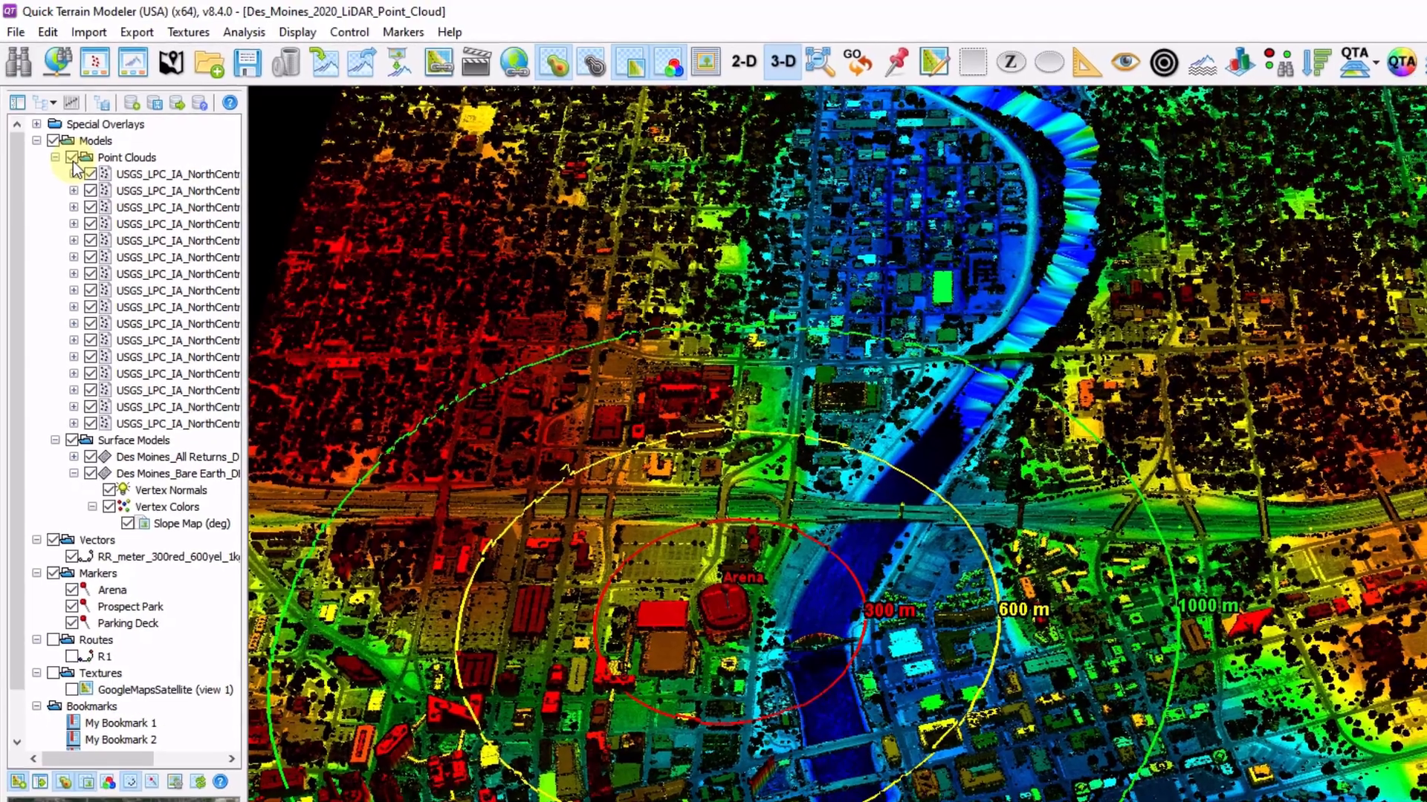
{"action": "left_click", "coordinate": [71, 157]}
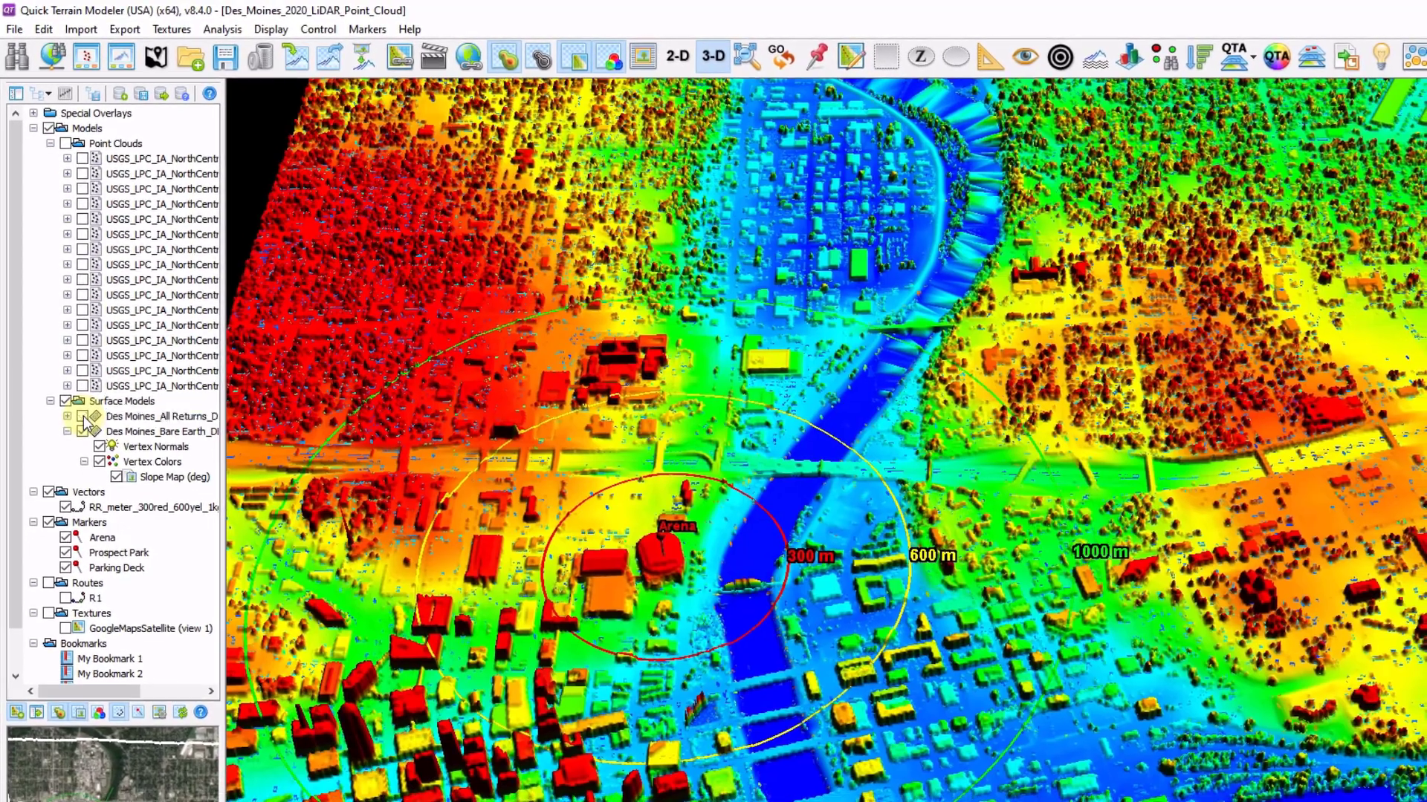
{"action": "left_click", "coordinate": [83, 417]}
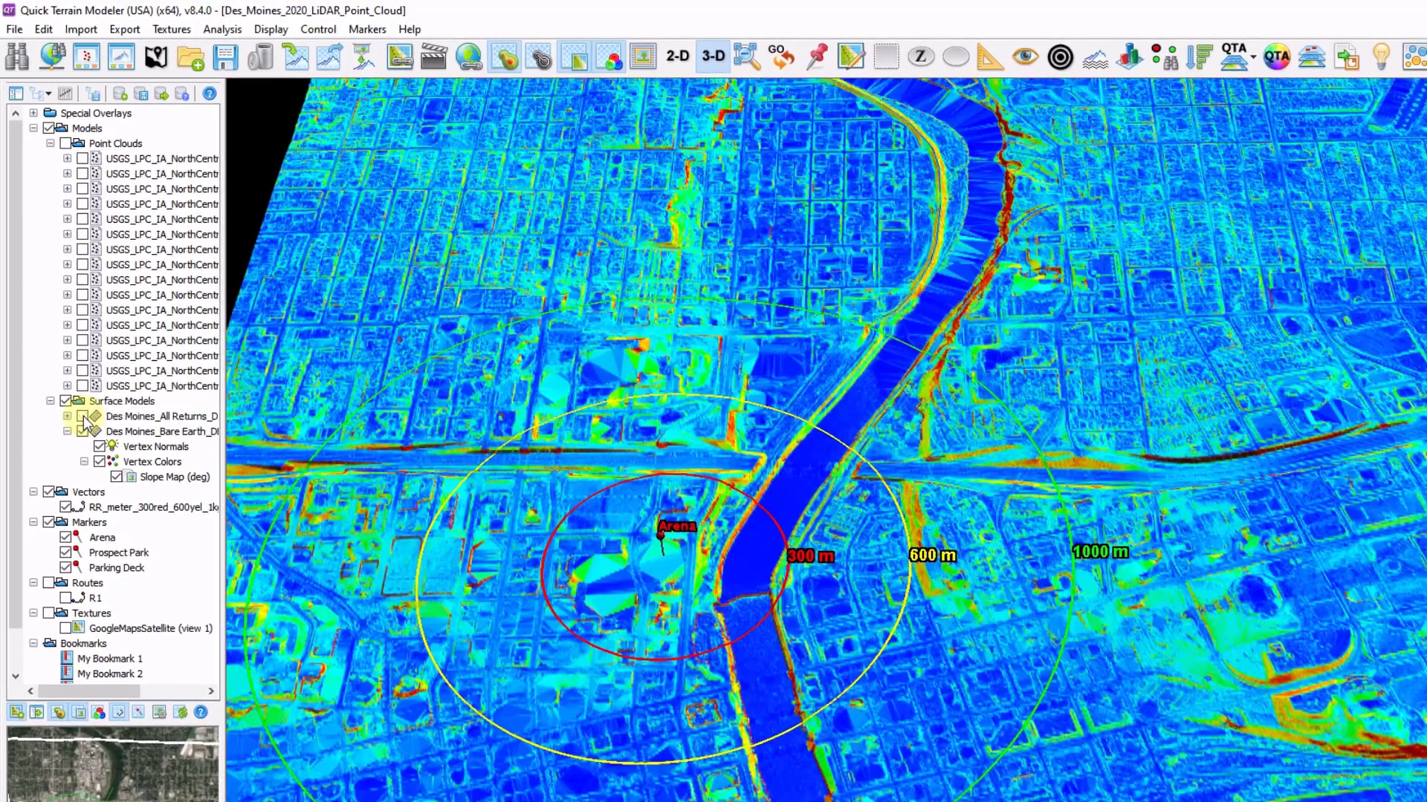
- Inspect the context options for the Bare Earth surface and its Slope Map (deg) snapshot
{"action": "right_click", "coordinate": [136, 432]}
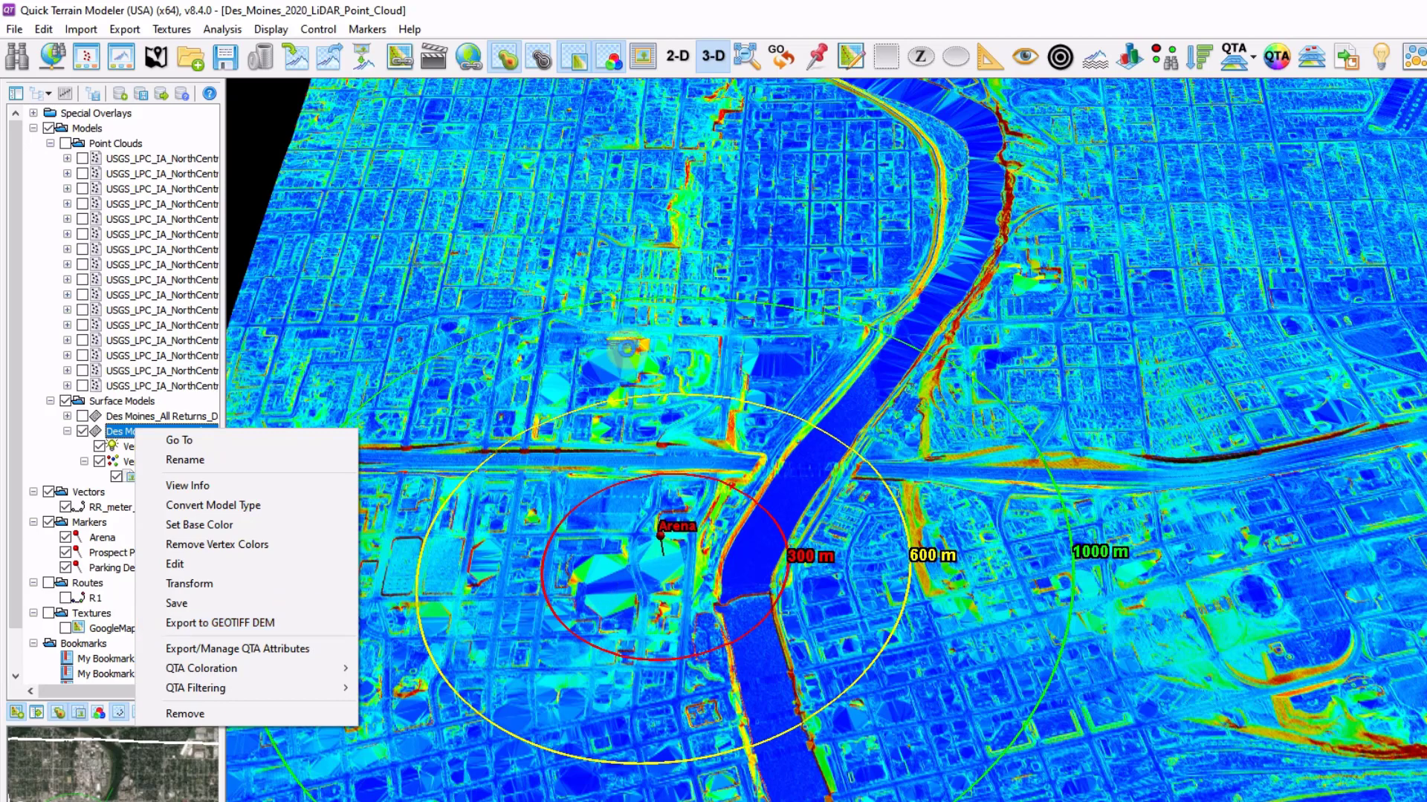
{"action": "left_click", "coordinate": [626, 347]}
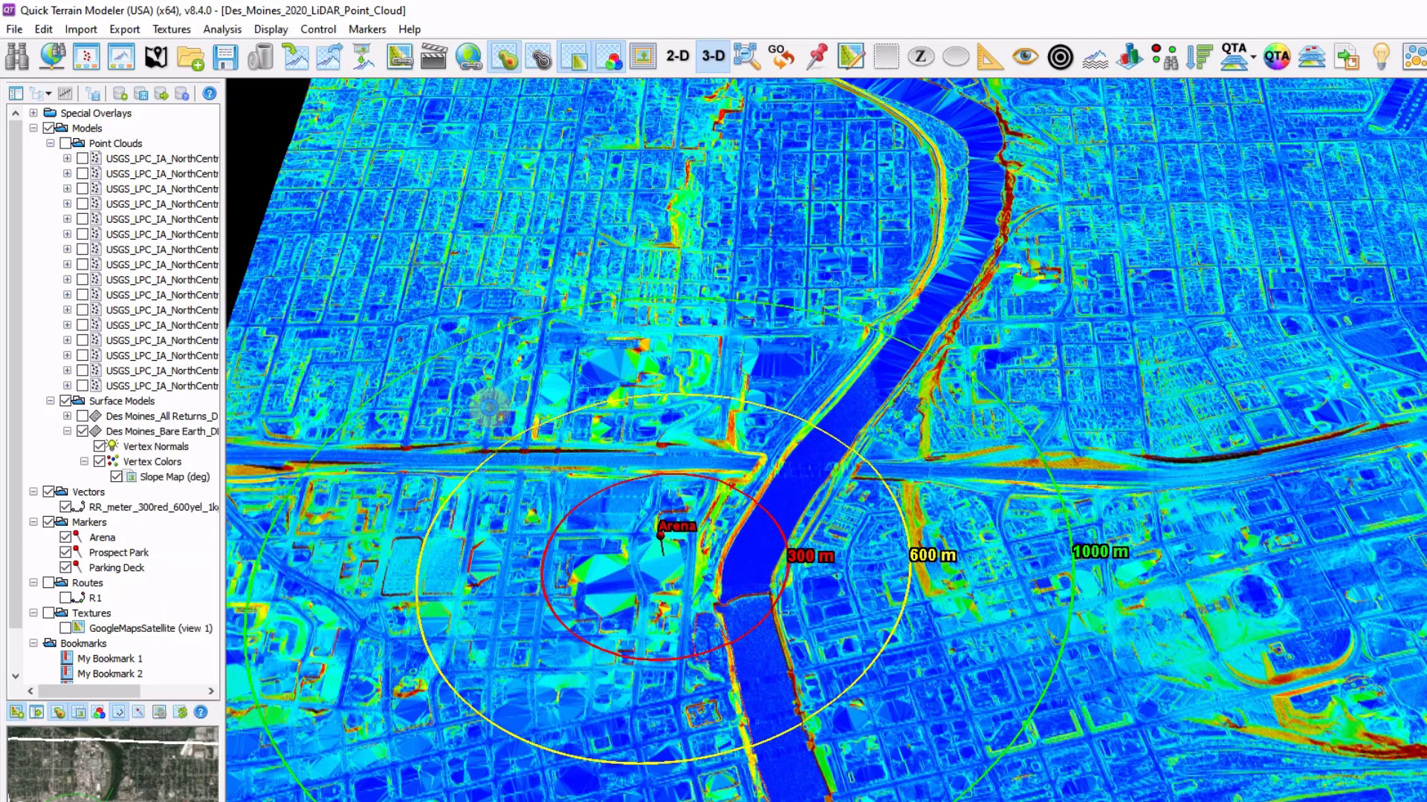
{"action": "right_click", "coordinate": [174, 481]}
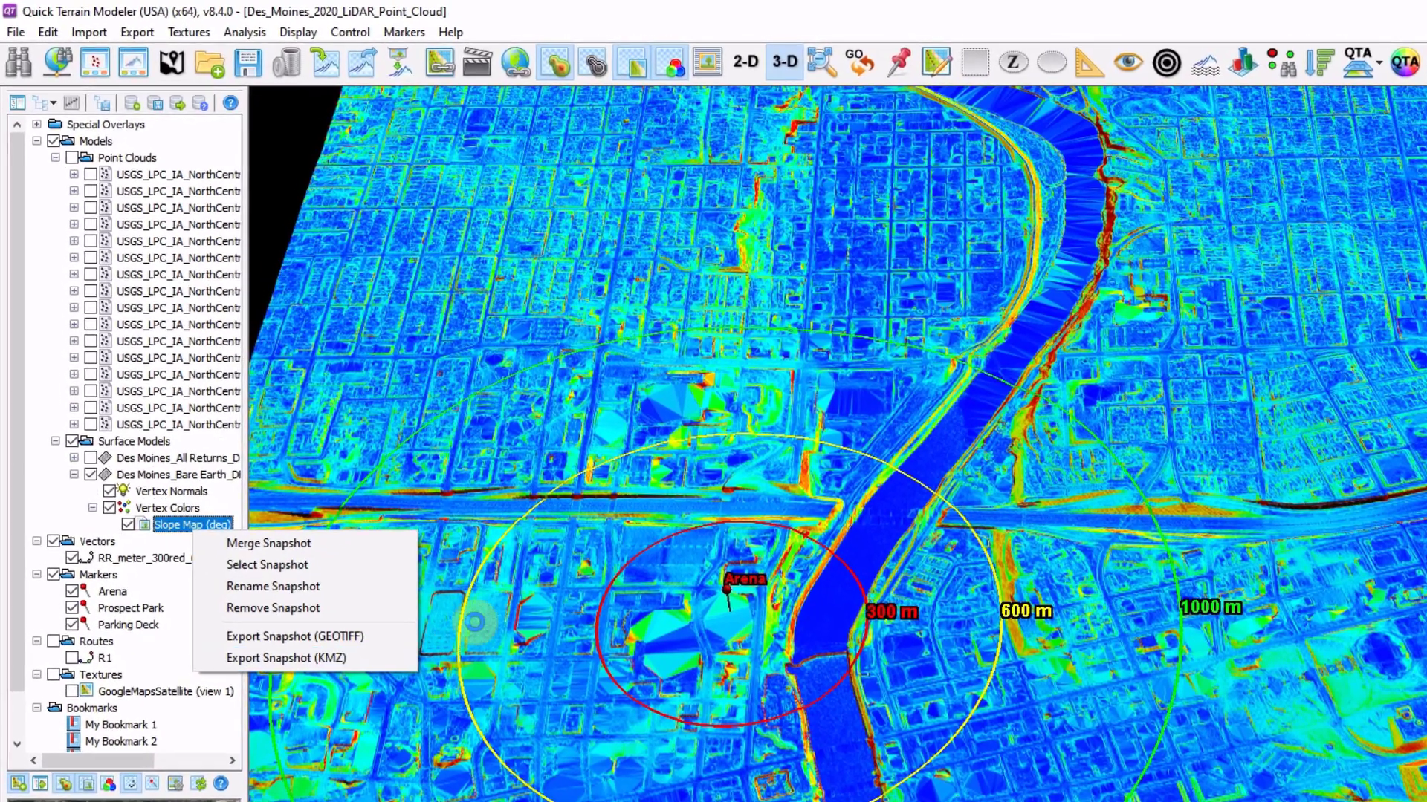
{"action": "left_click", "coordinate": [432, 563]}
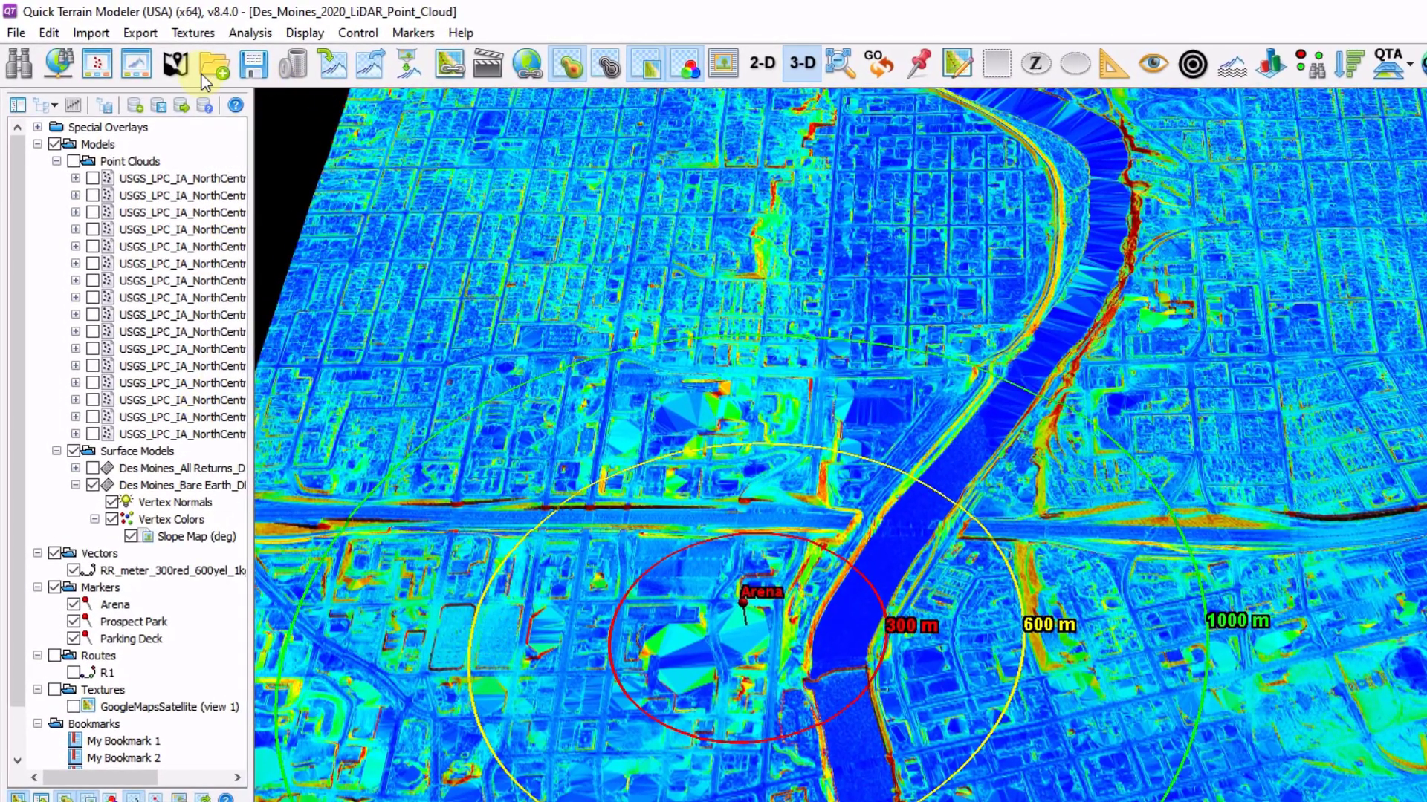
{"action": "left_click", "coordinate": [140, 33]}
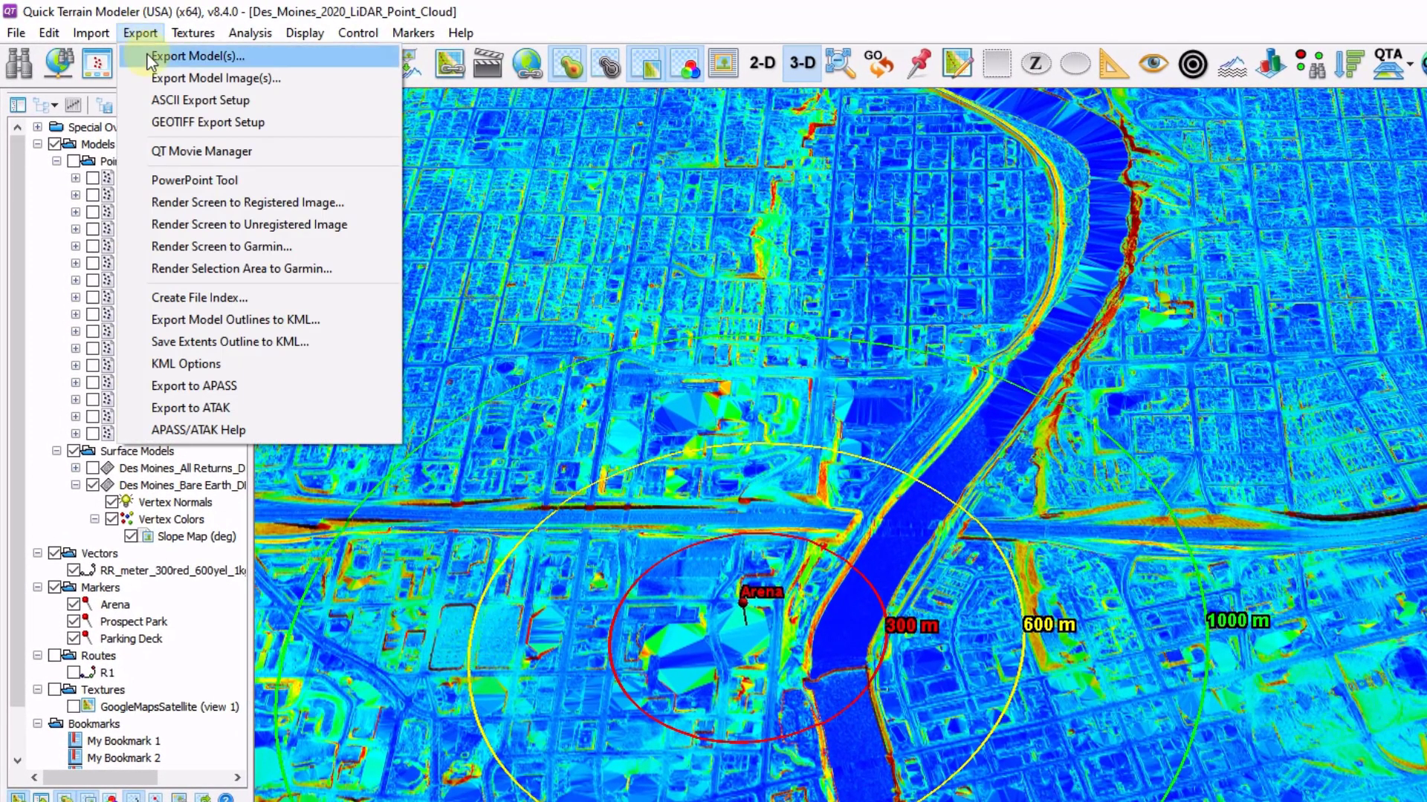
{"action": "left_click", "coordinate": [147, 55]}
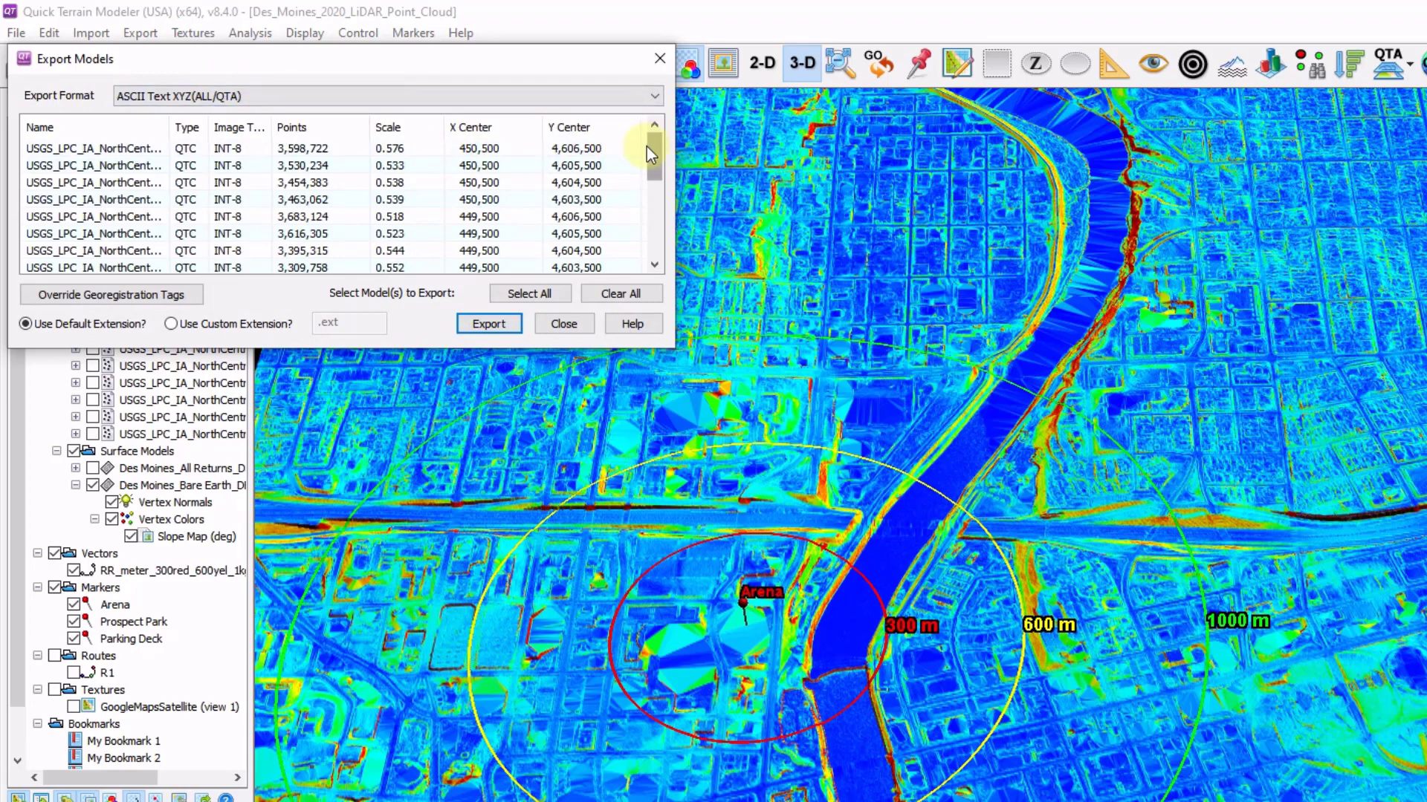
{"action": "left_click", "coordinate": [616, 165]}
{"action": "left_click", "coordinate": [604, 183], "text": "shift"}
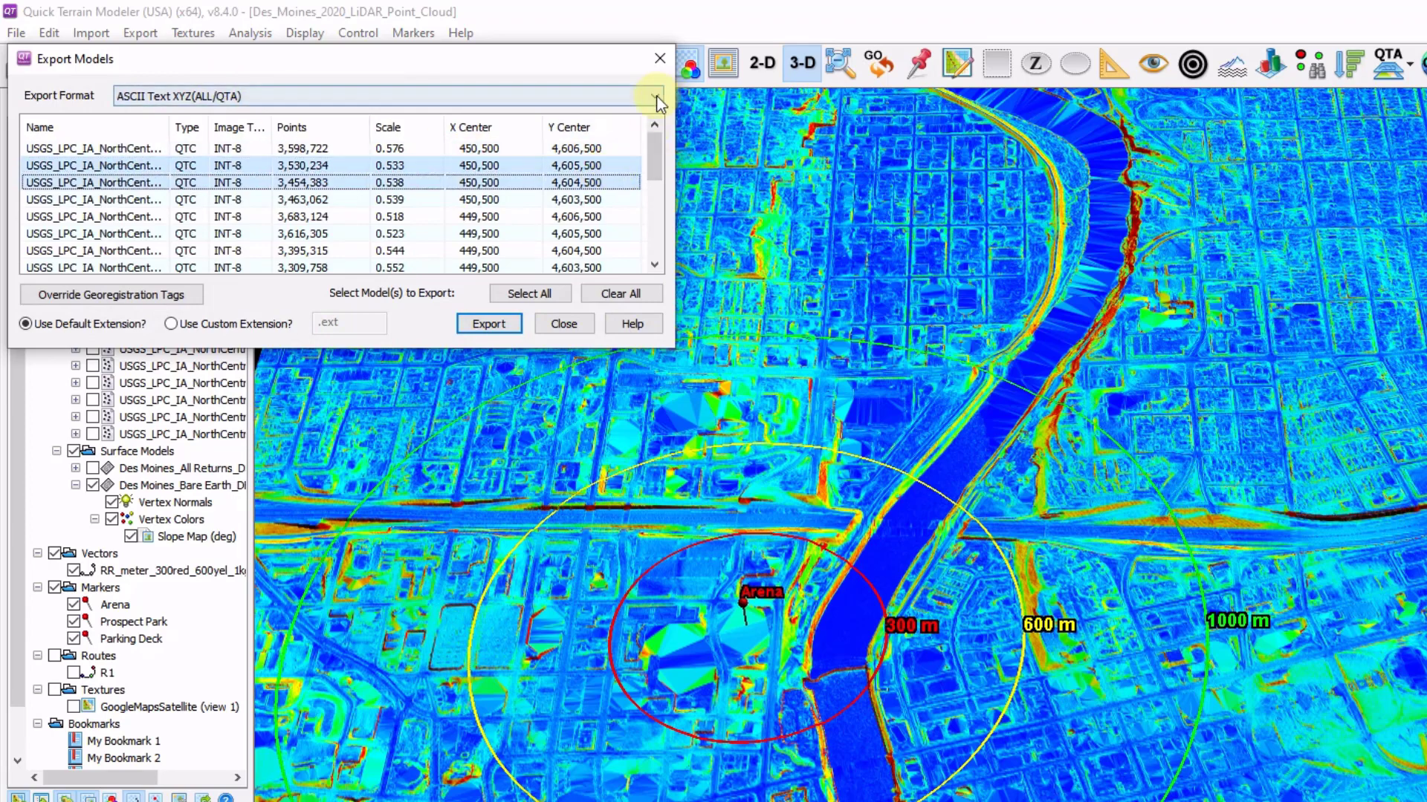
{"action": "left_click", "coordinate": [655, 96]}
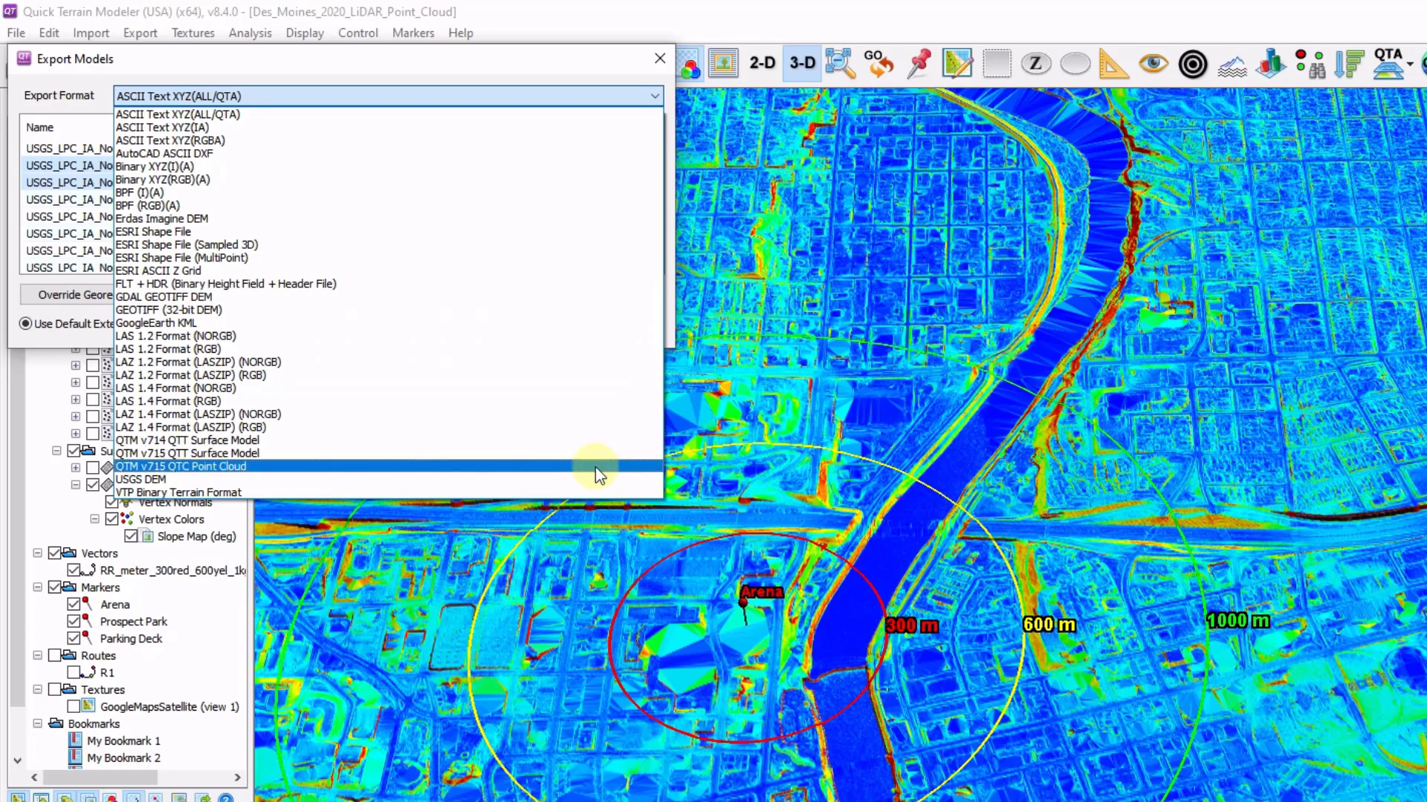
{"action": "left_click", "coordinate": [871, 300]}
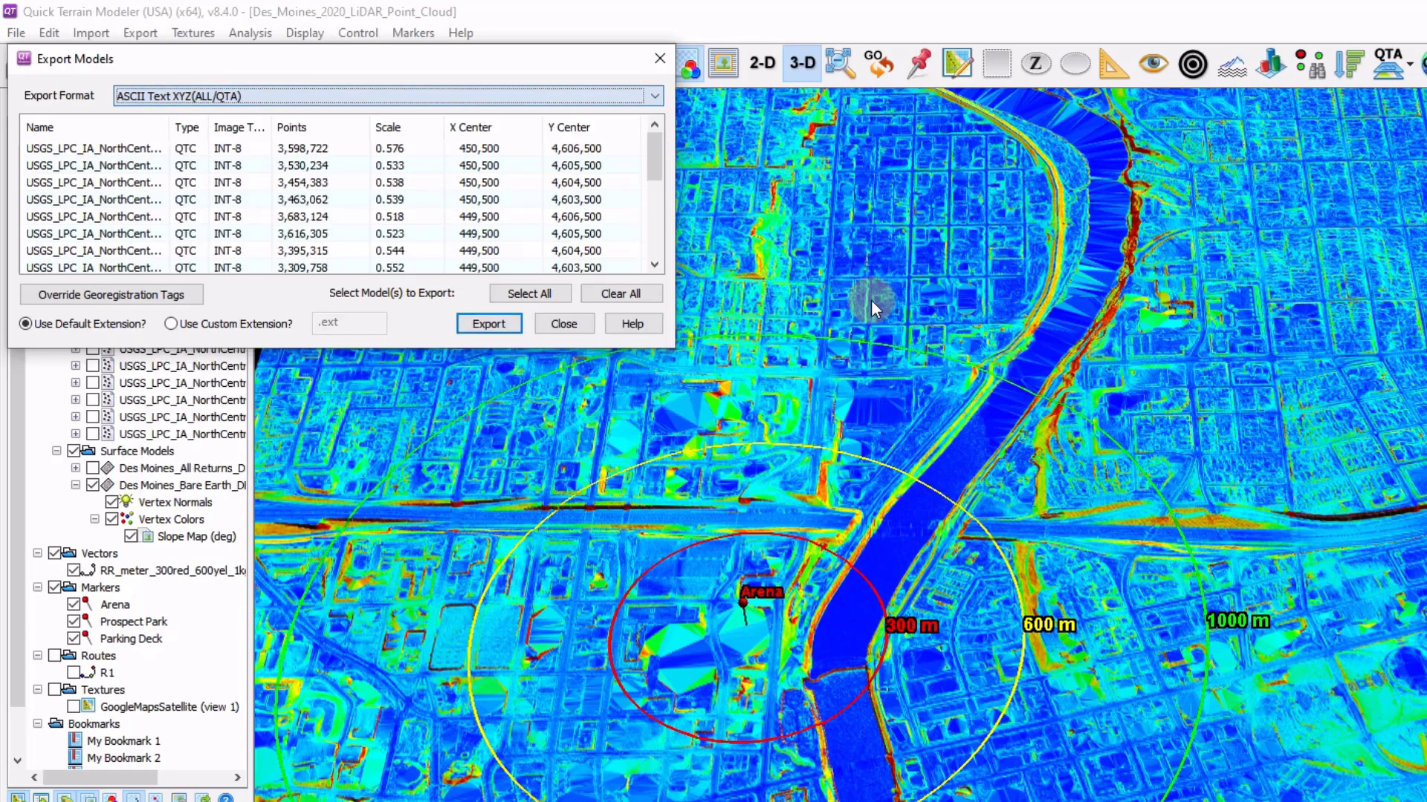
{"action": "left_click", "coordinate": [657, 67]}
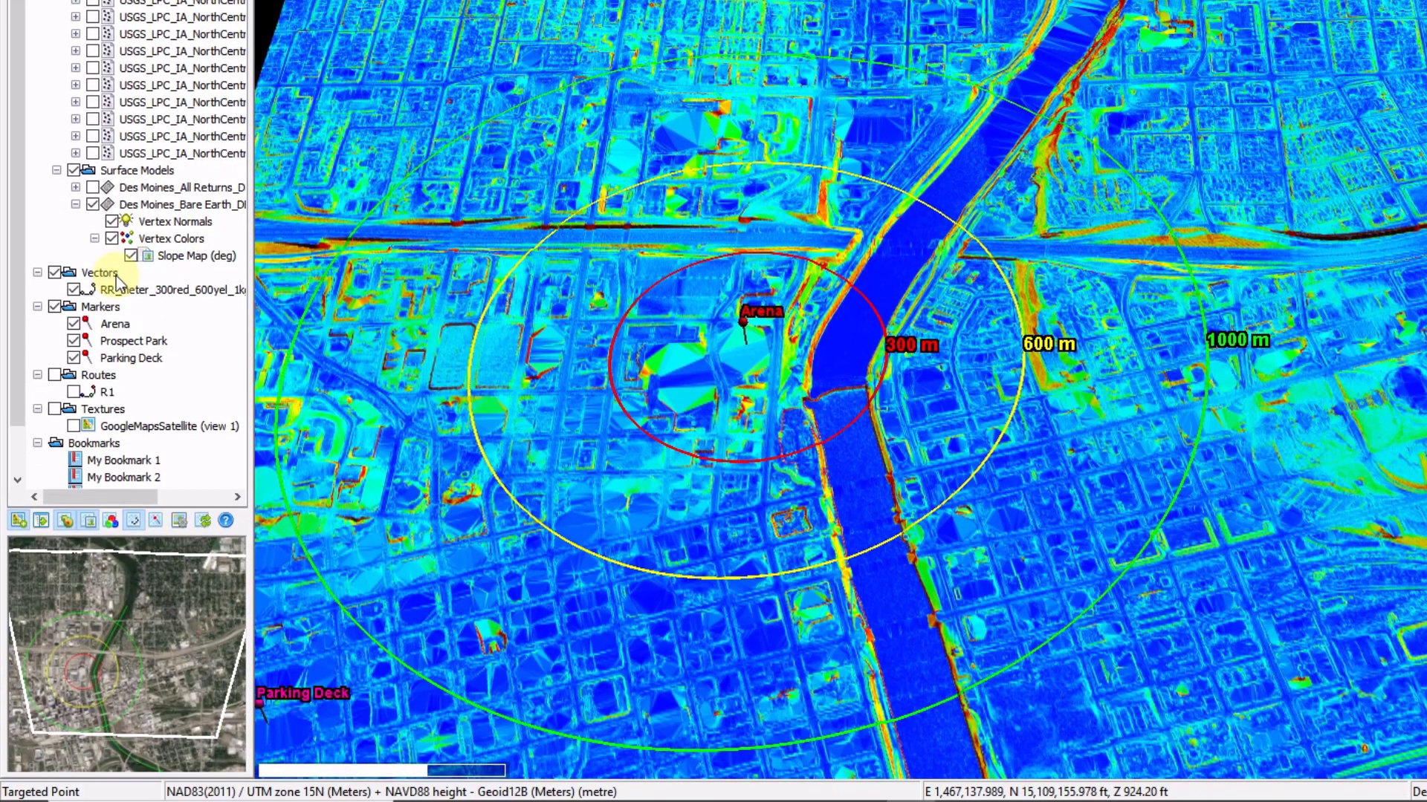
- Inspect the context options of the range-ring vector layer and the Markers folder
{"action": "right_click", "coordinate": [117, 289]}
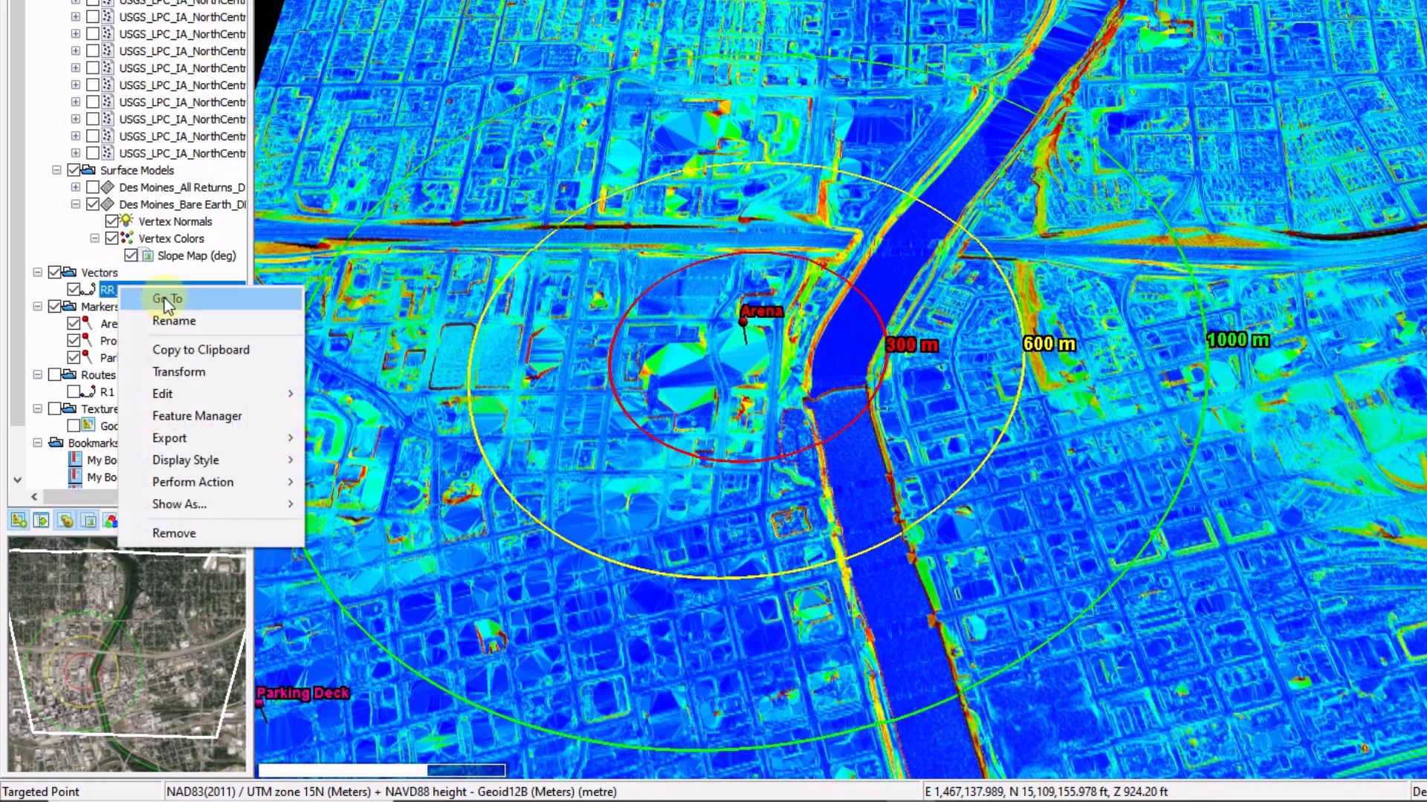
{"action": "mouse_move", "coordinate": [236, 444]}
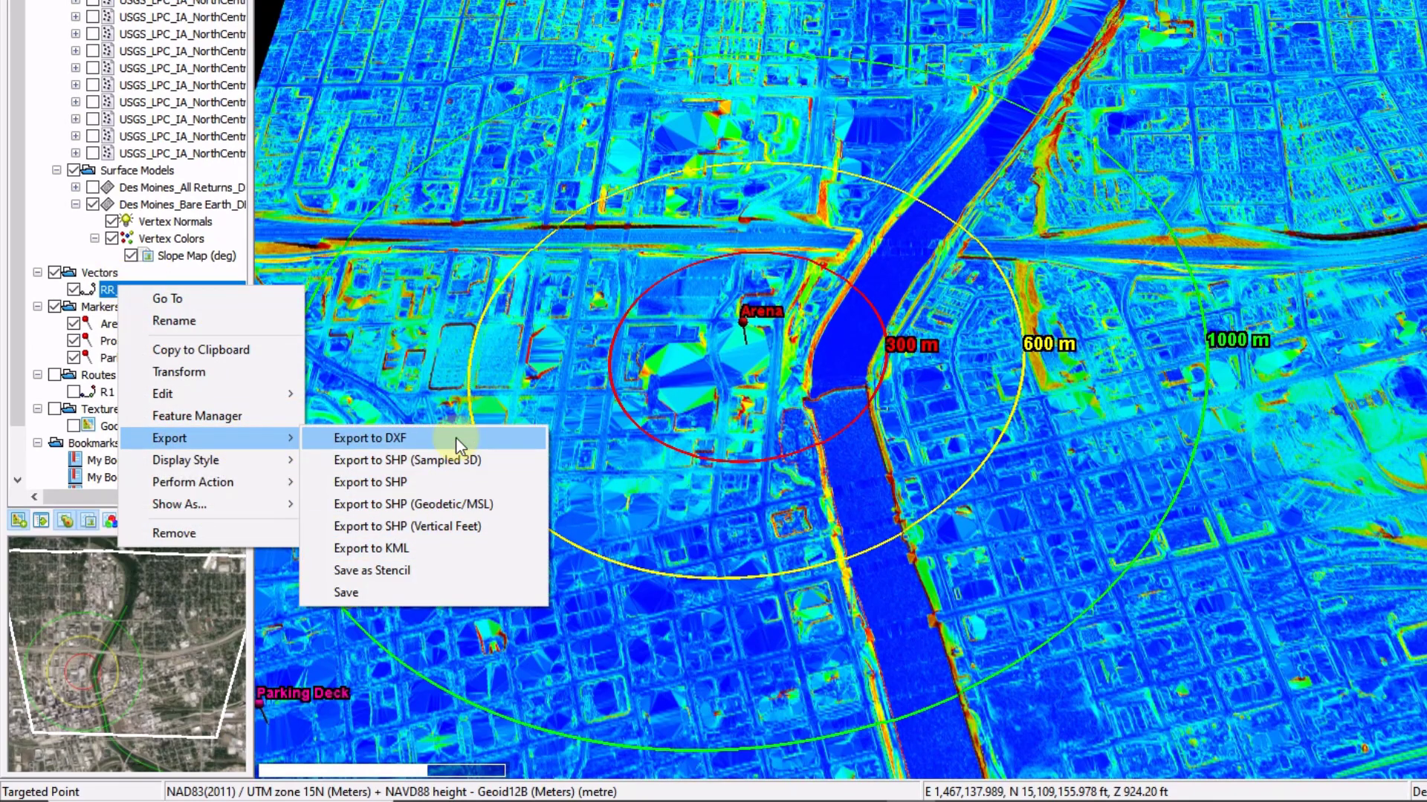
{"action": "left_click", "coordinate": [111, 307]}
{"action": "right_click", "coordinate": [113, 309]}
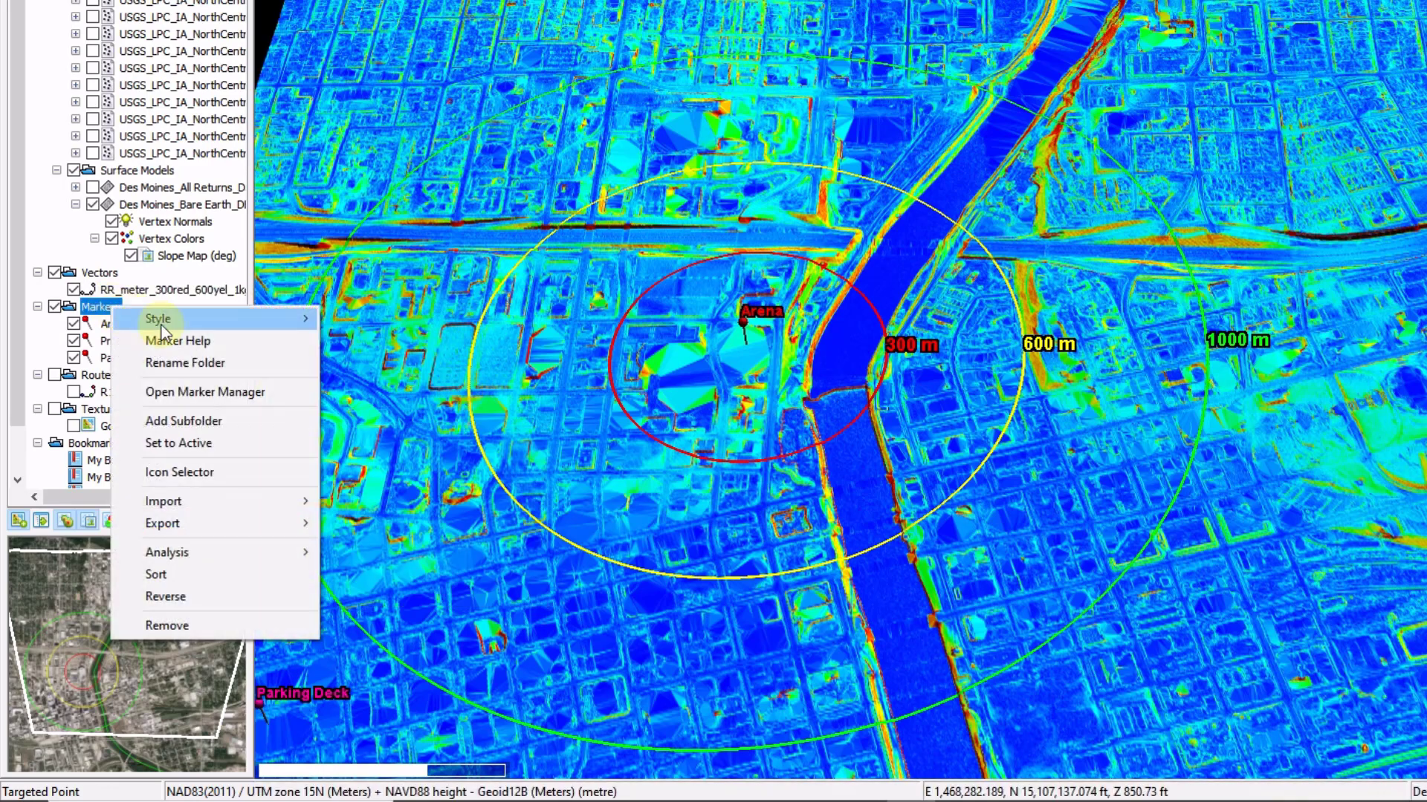
{"action": "mouse_move", "coordinate": [297, 523]}
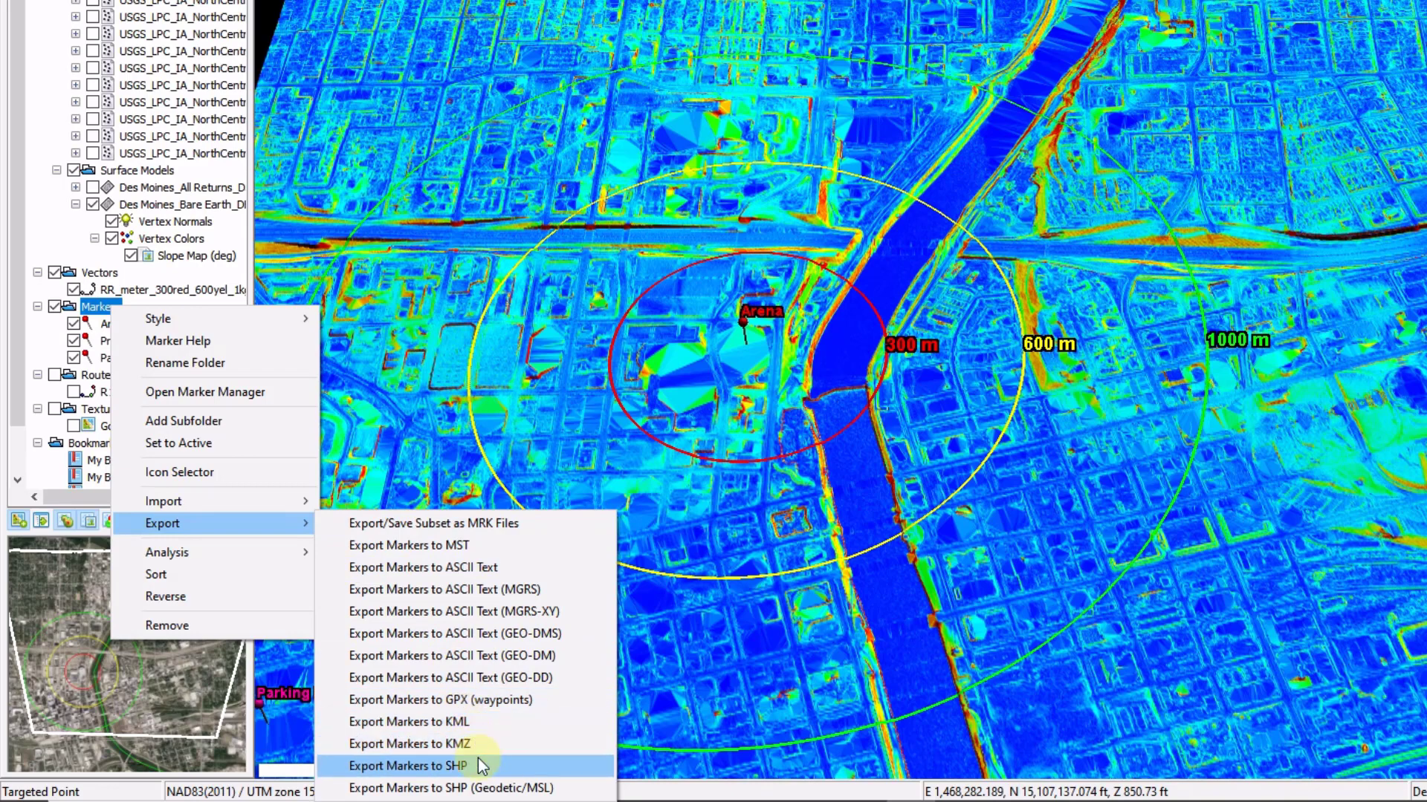
{"action": "left_click", "coordinate": [426, 474]}
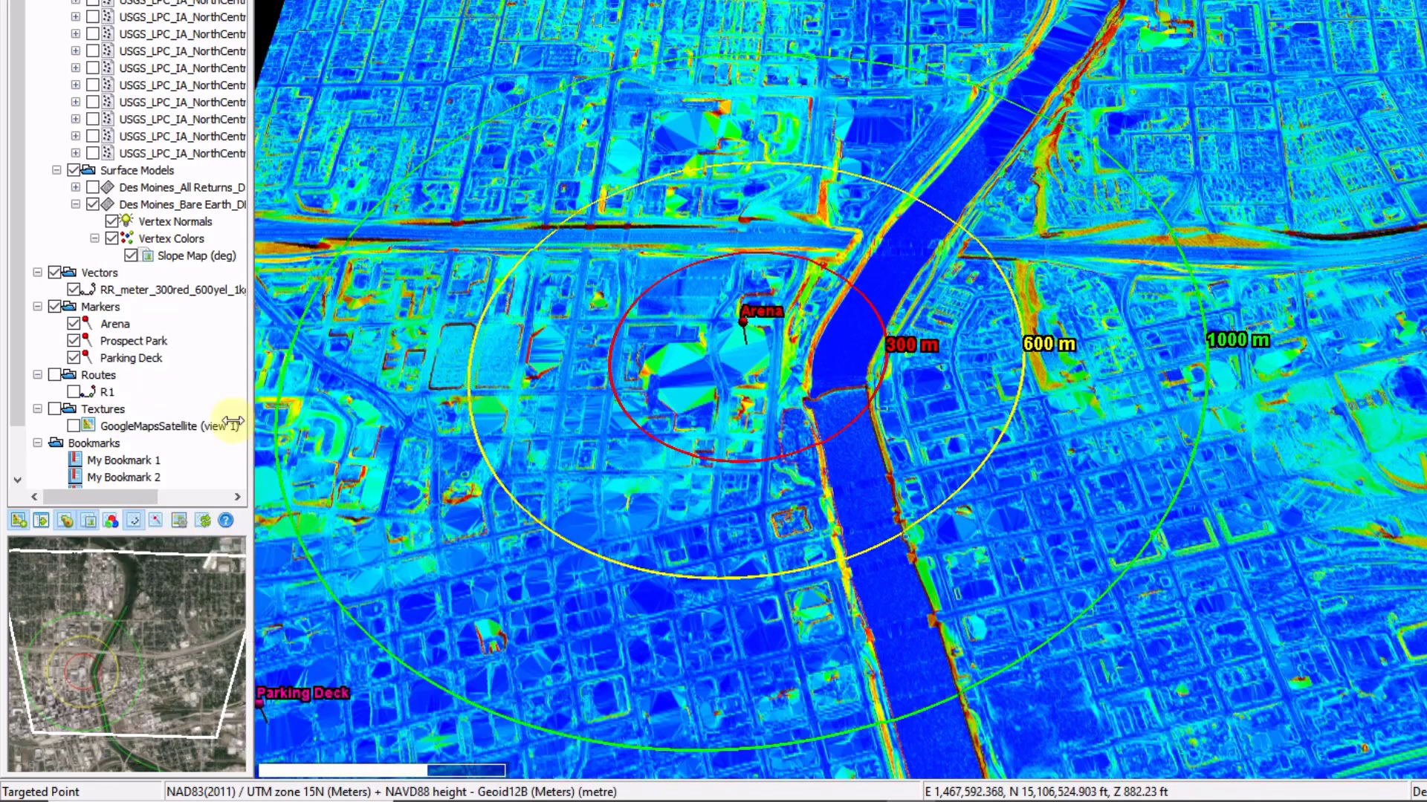
- Export route R1 as a GPX track and show the GoogleMapsSatellite texture
{"action": "right_click", "coordinate": [97, 390]}
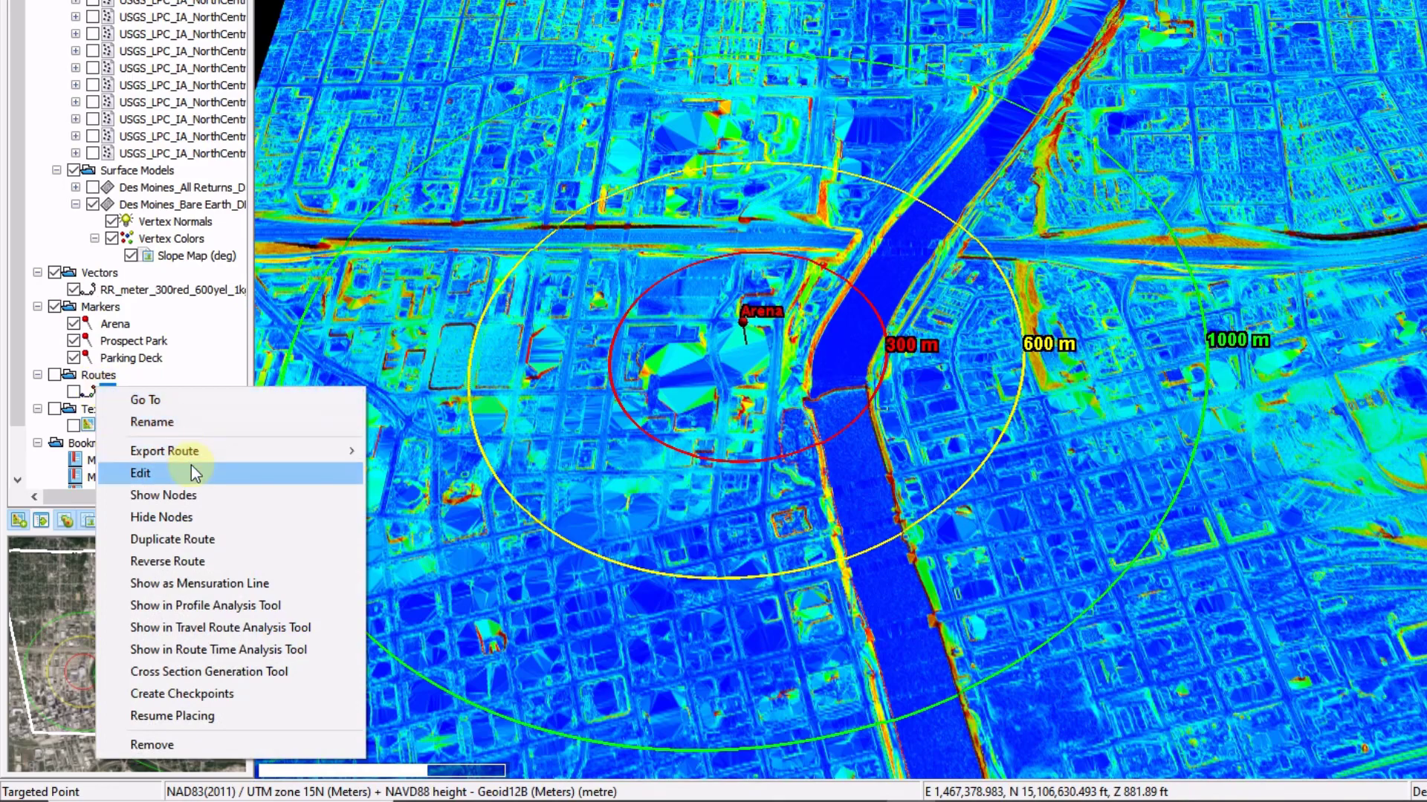
{"action": "mouse_move", "coordinate": [195, 453]}
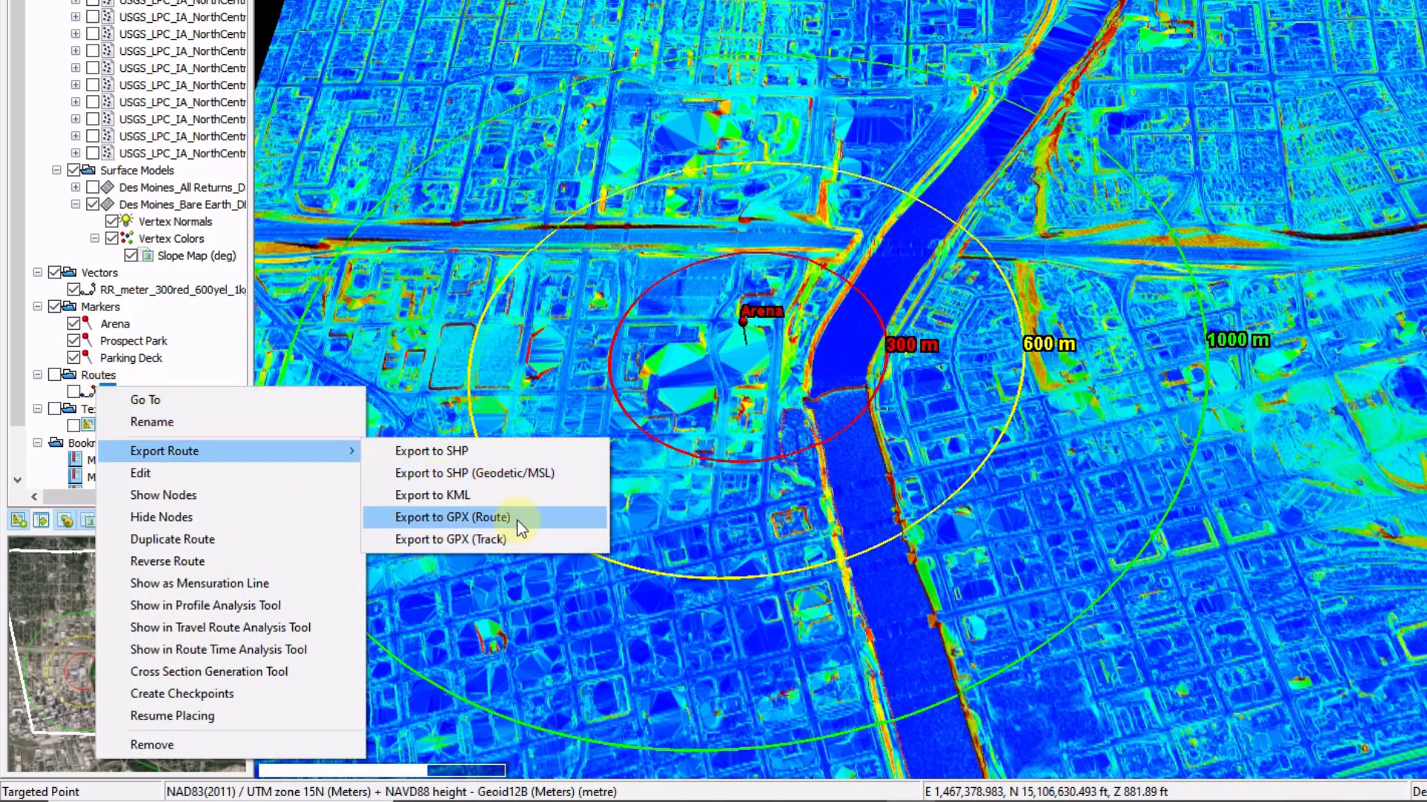
{"action": "left_click", "coordinate": [513, 539]}
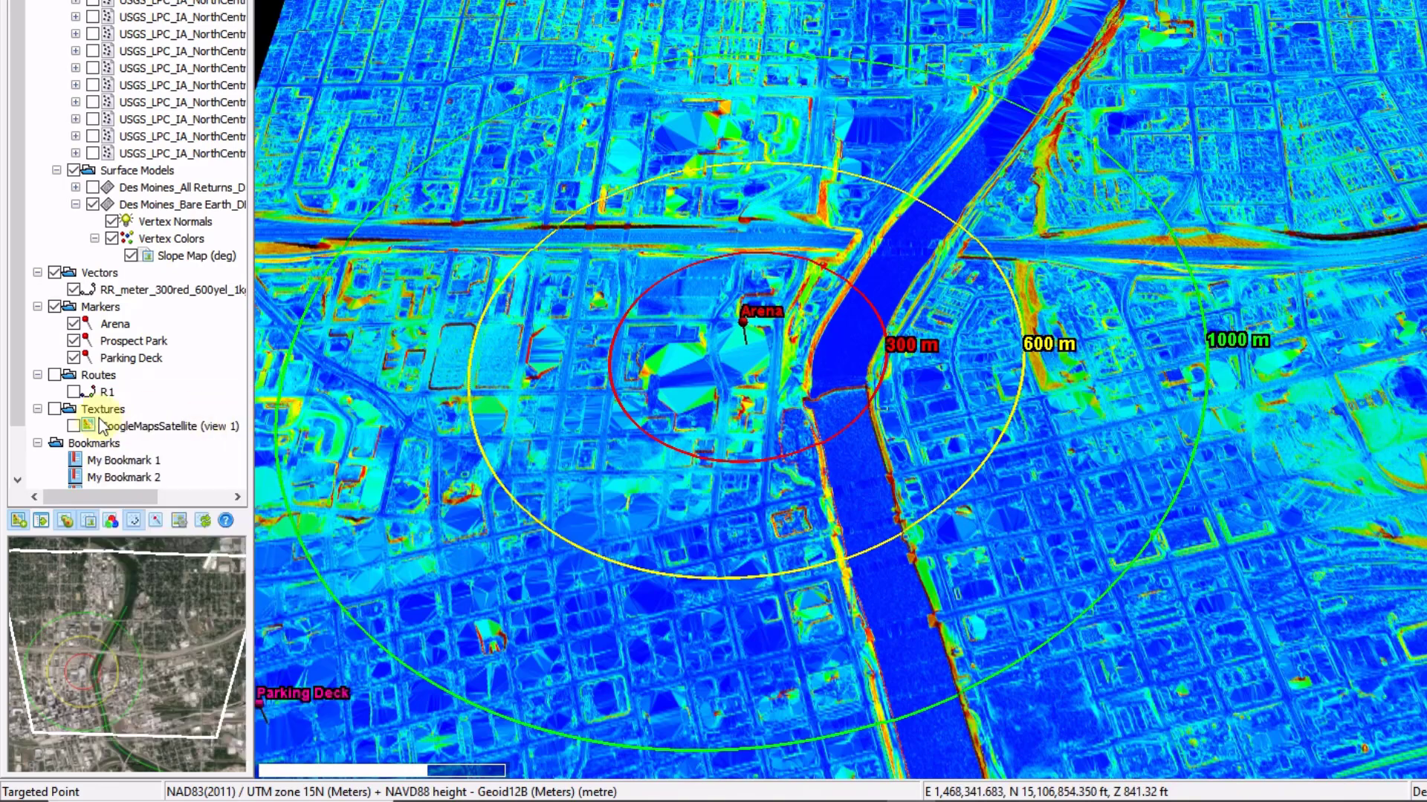
{"action": "left_click", "coordinate": [74, 426]}
- Export the GoogleMapsSatellite texture as a GeoTIFF, then save the layer tree as qt_layer_tree.kmz
{"action": "right_click", "coordinate": [157, 426]}
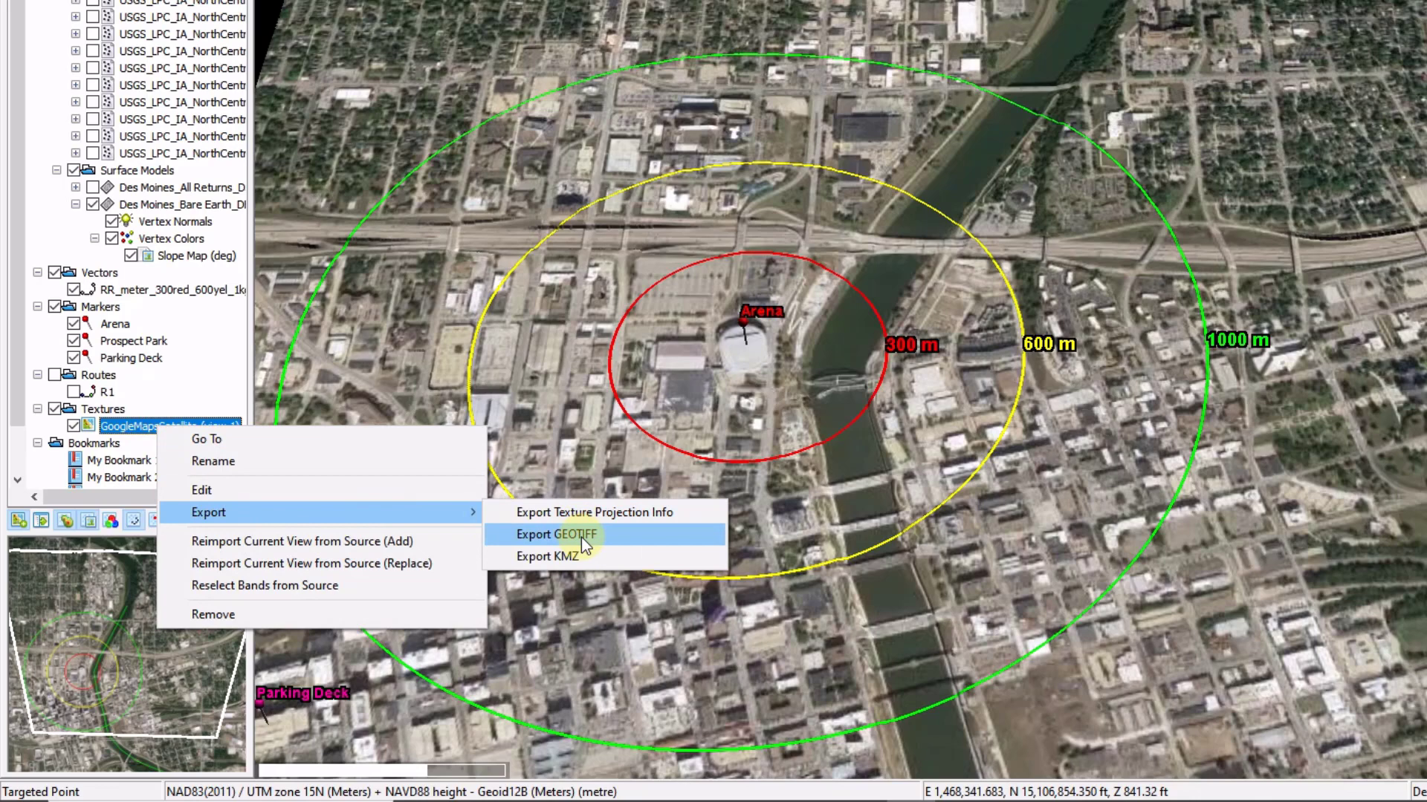
{"action": "left_click", "coordinate": [139, 416]}
{"action": "scroll", "coordinate": [127, 412], "scroll_direction": "down", "scroll_amount": 1}
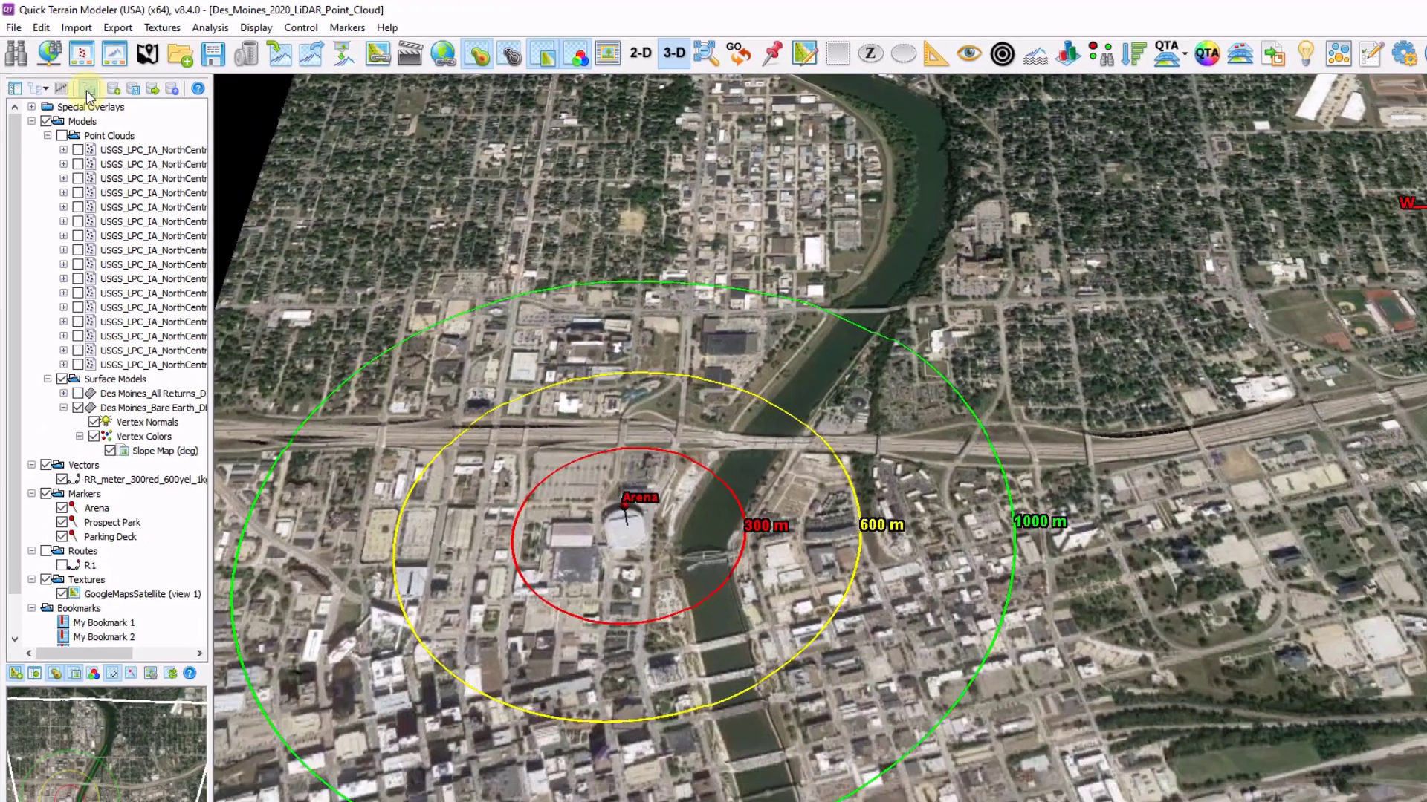
{"action": "left_click", "coordinate": [88, 90]}
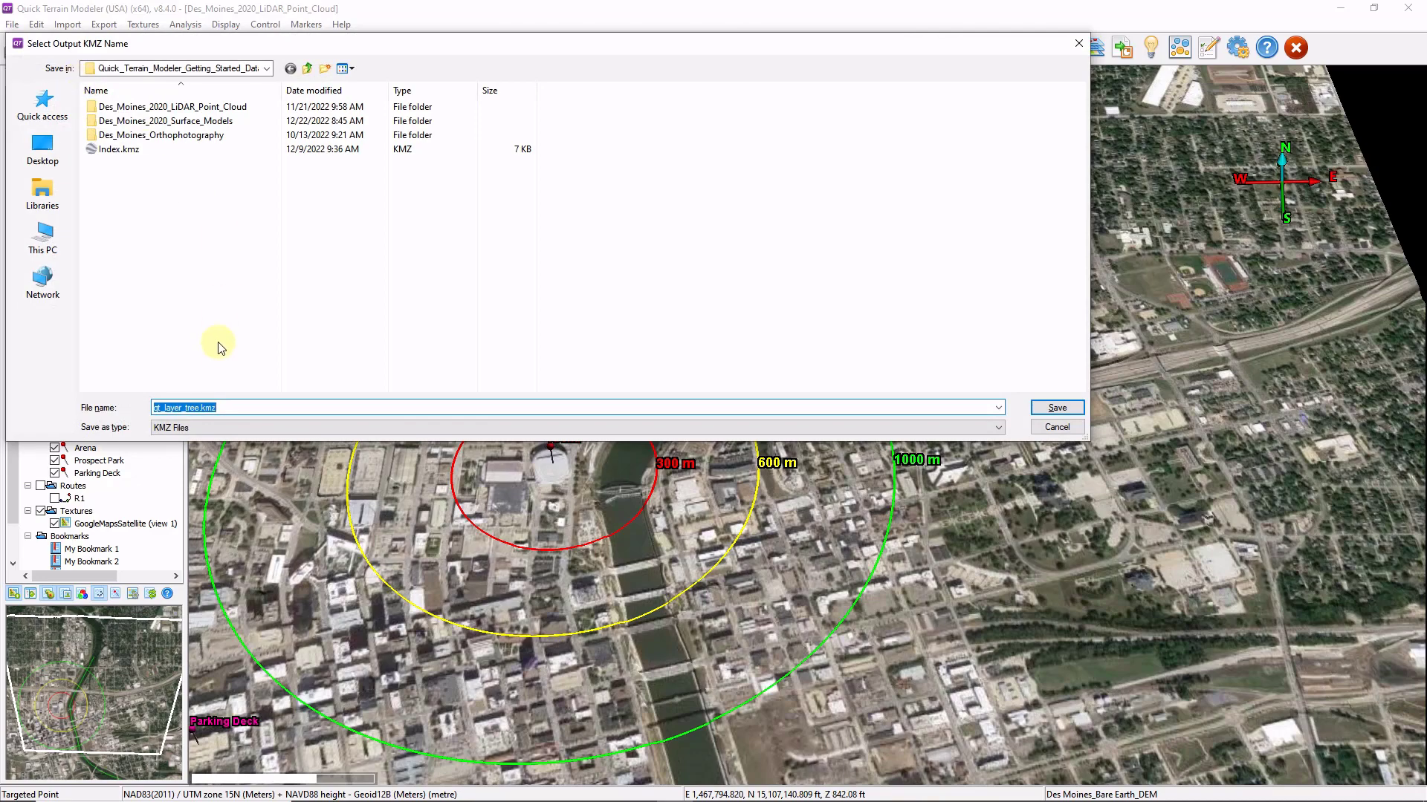
{"action": "left_click", "coordinate": [1059, 408]}
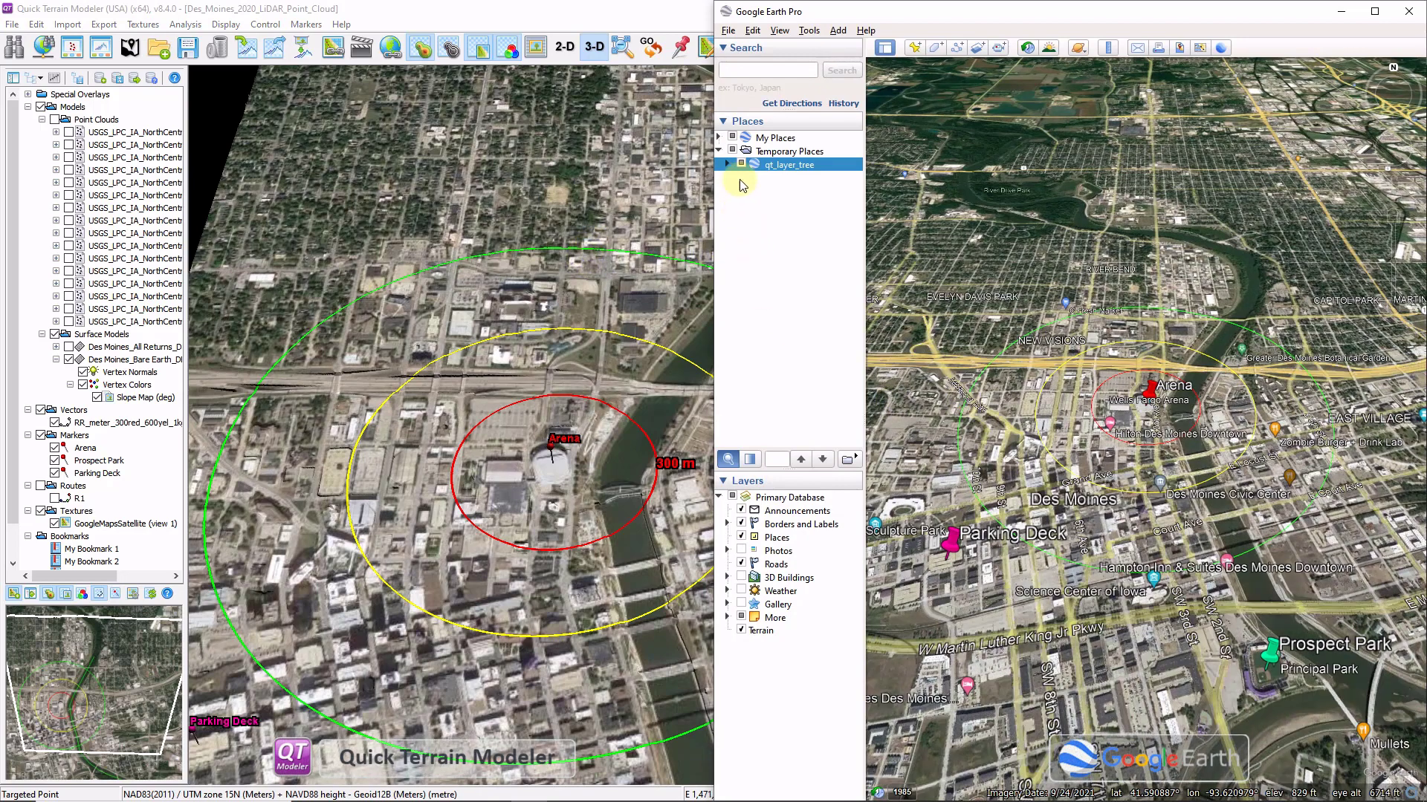
- Expand qt_layer_tree and its Vectors, Markers and Bookmarks folders, then hide Temporary Places
{"action": "left_click", "coordinate": [726, 165]}
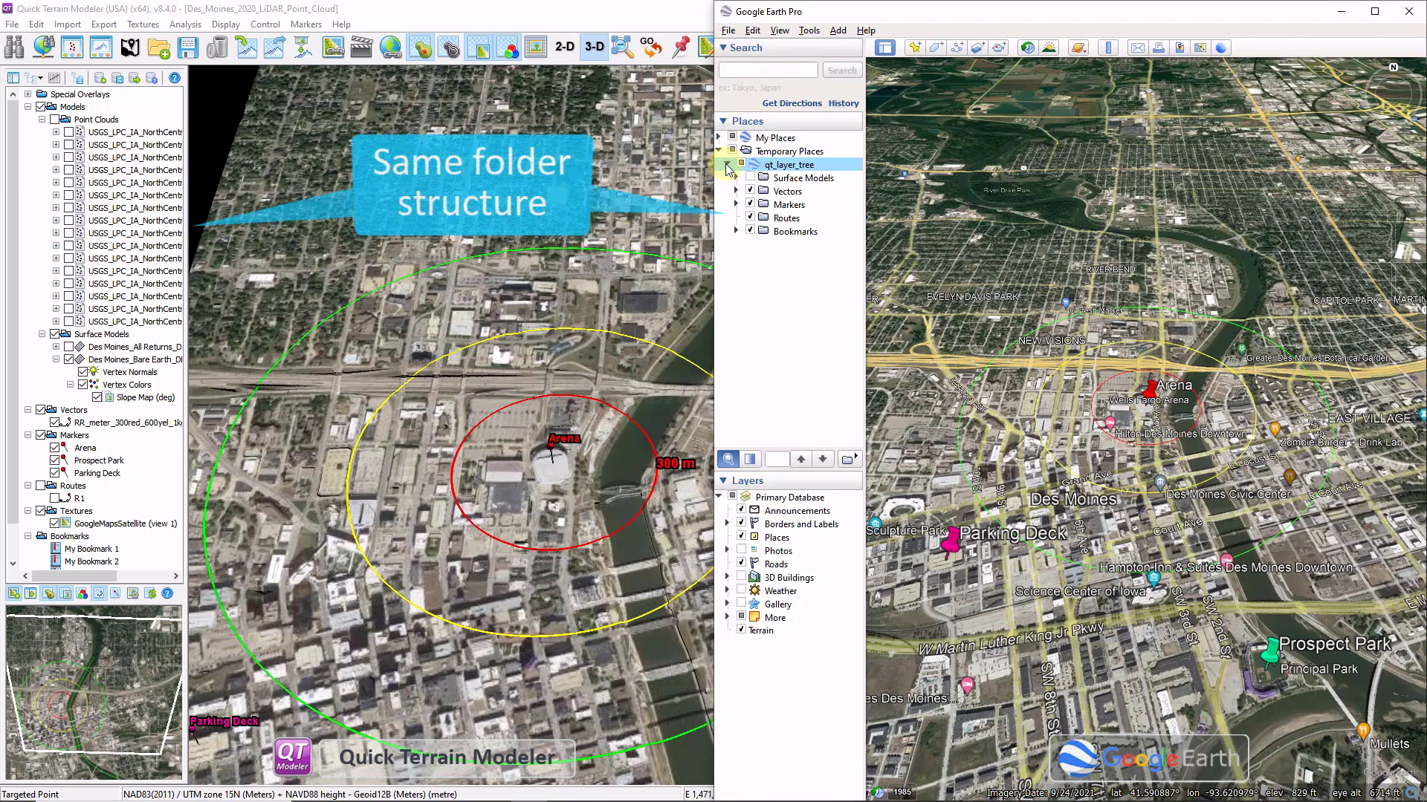
{"action": "left_click", "coordinate": [736, 191]}
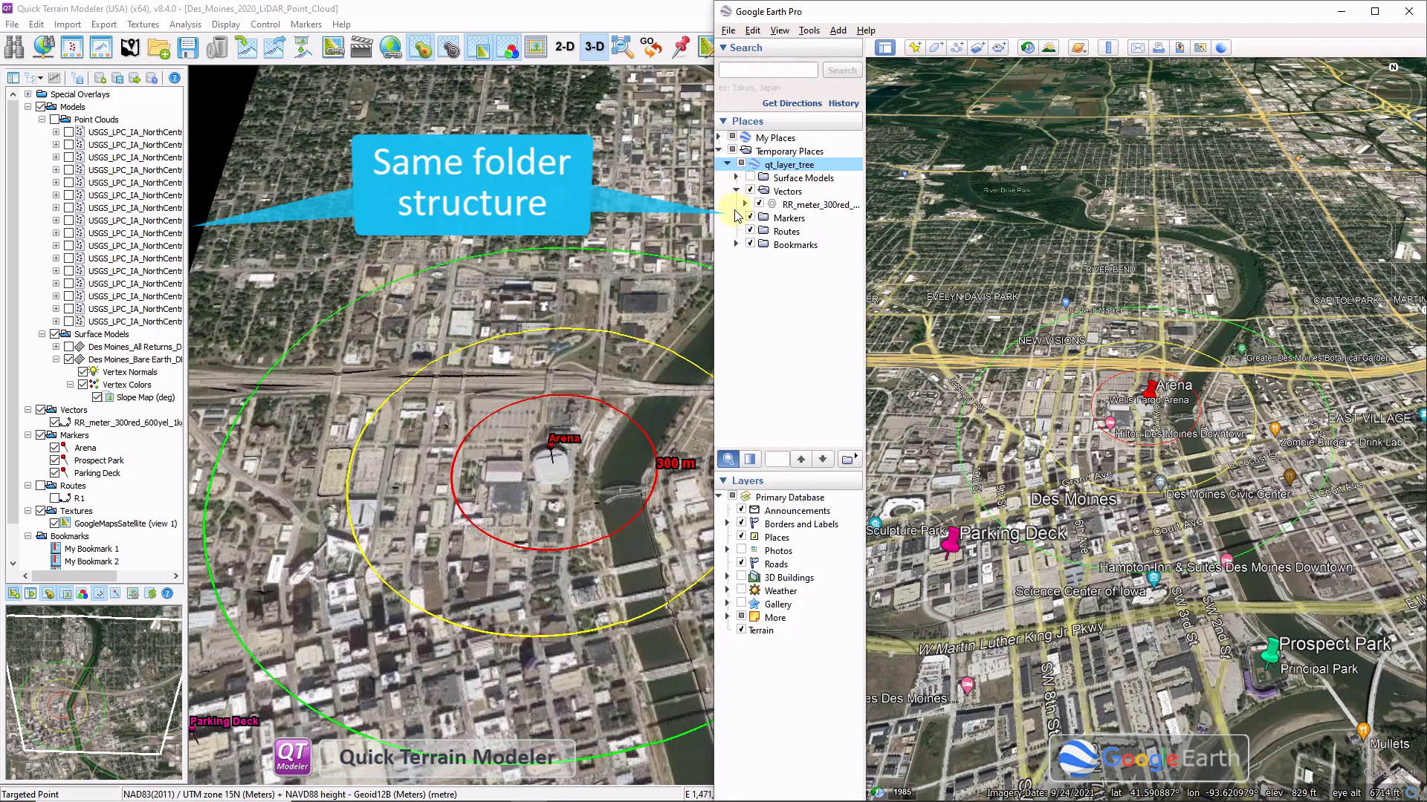
{"action": "left_click", "coordinate": [736, 218]}
{"action": "left_click", "coordinate": [736, 285]}
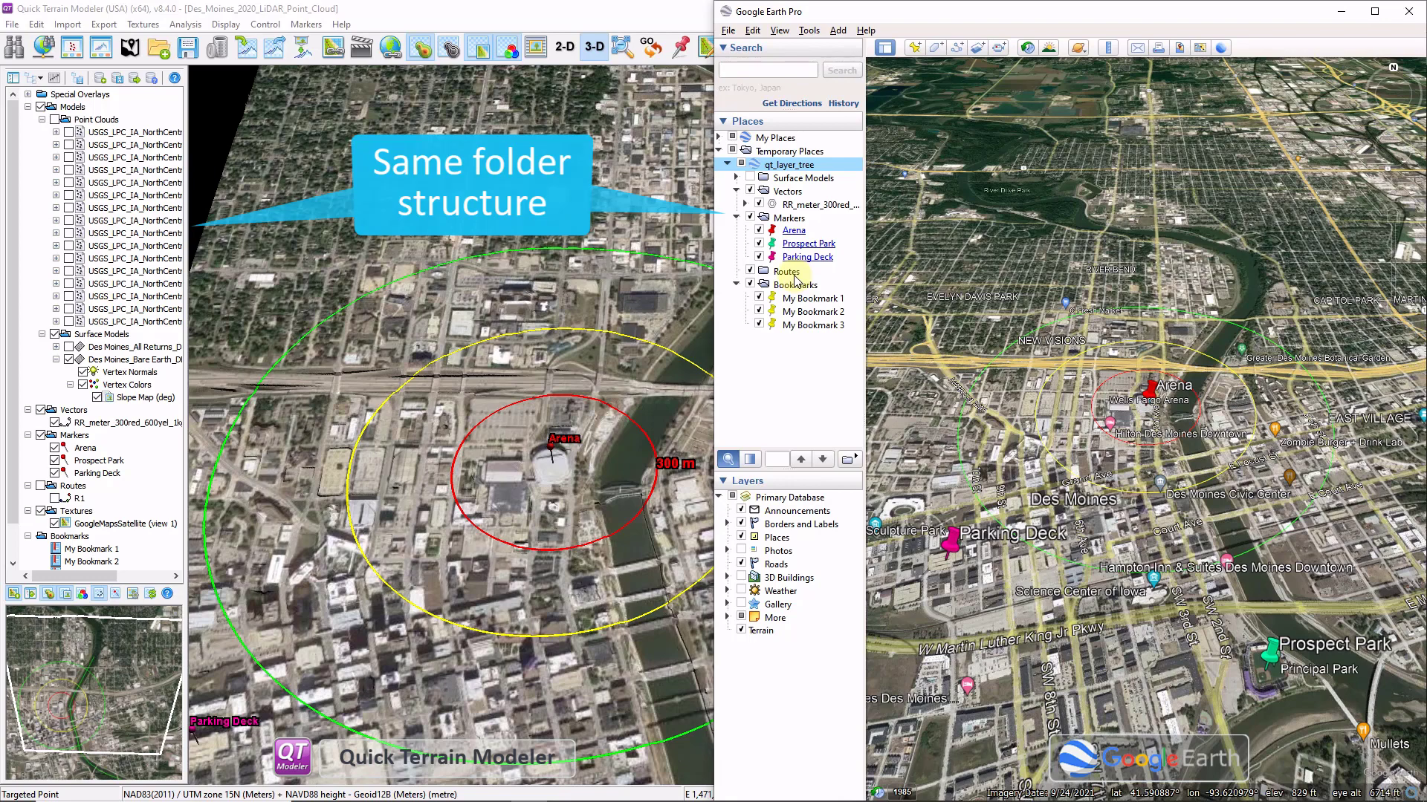
{"action": "left_click", "coordinate": [732, 151]}
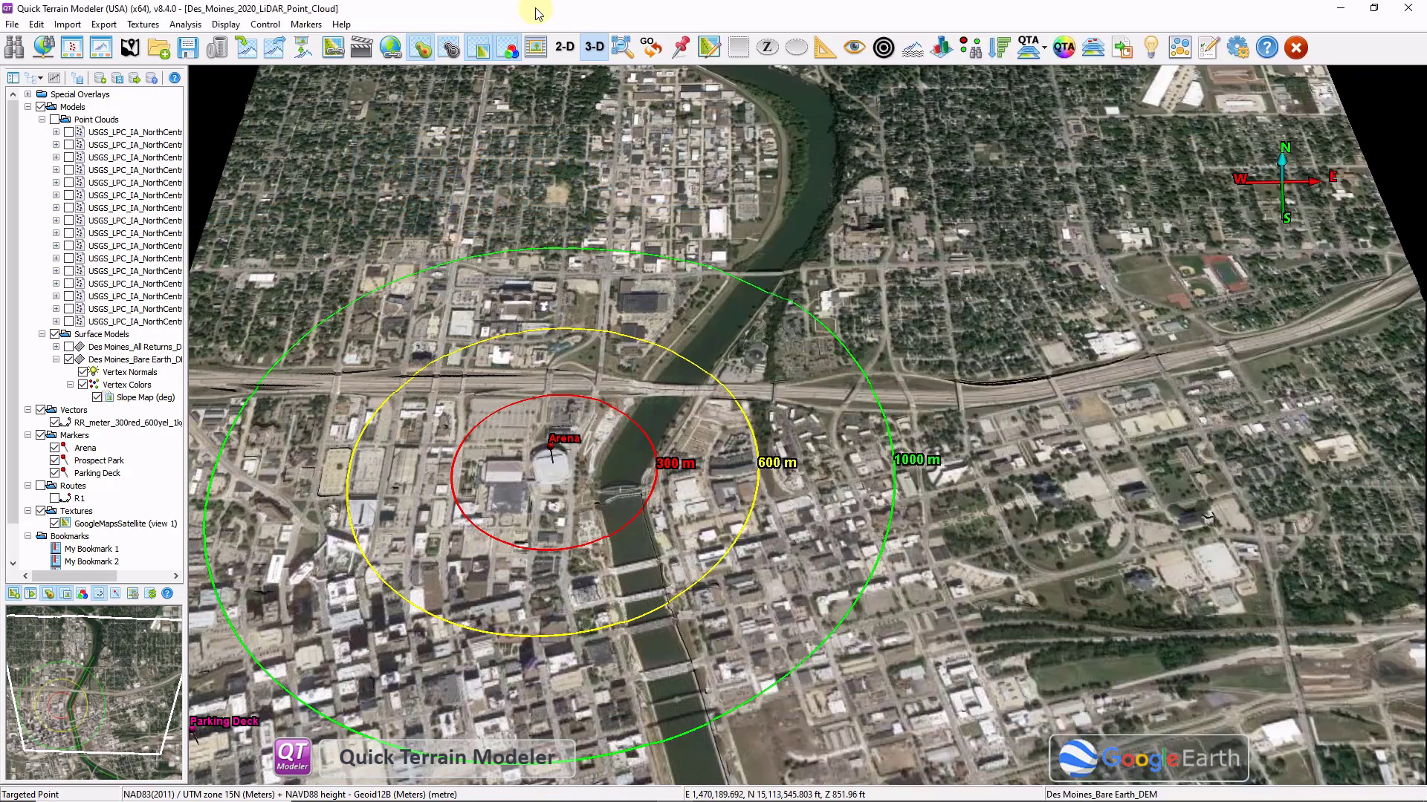
- Snap the modeler beside Google Earth and start the live Google Earth link
{"action": "key", "text": "super+Left"}
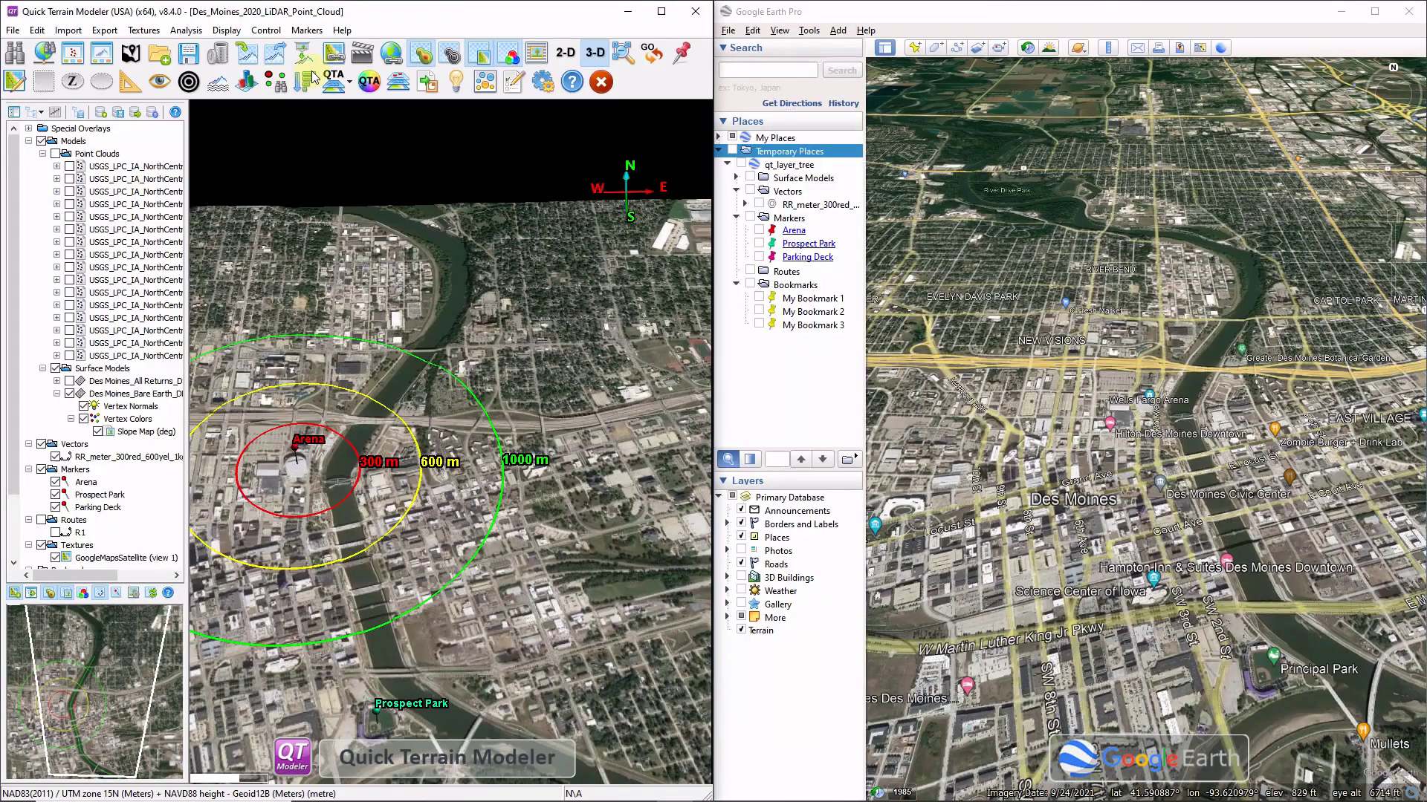
{"action": "left_click", "coordinate": [392, 53]}
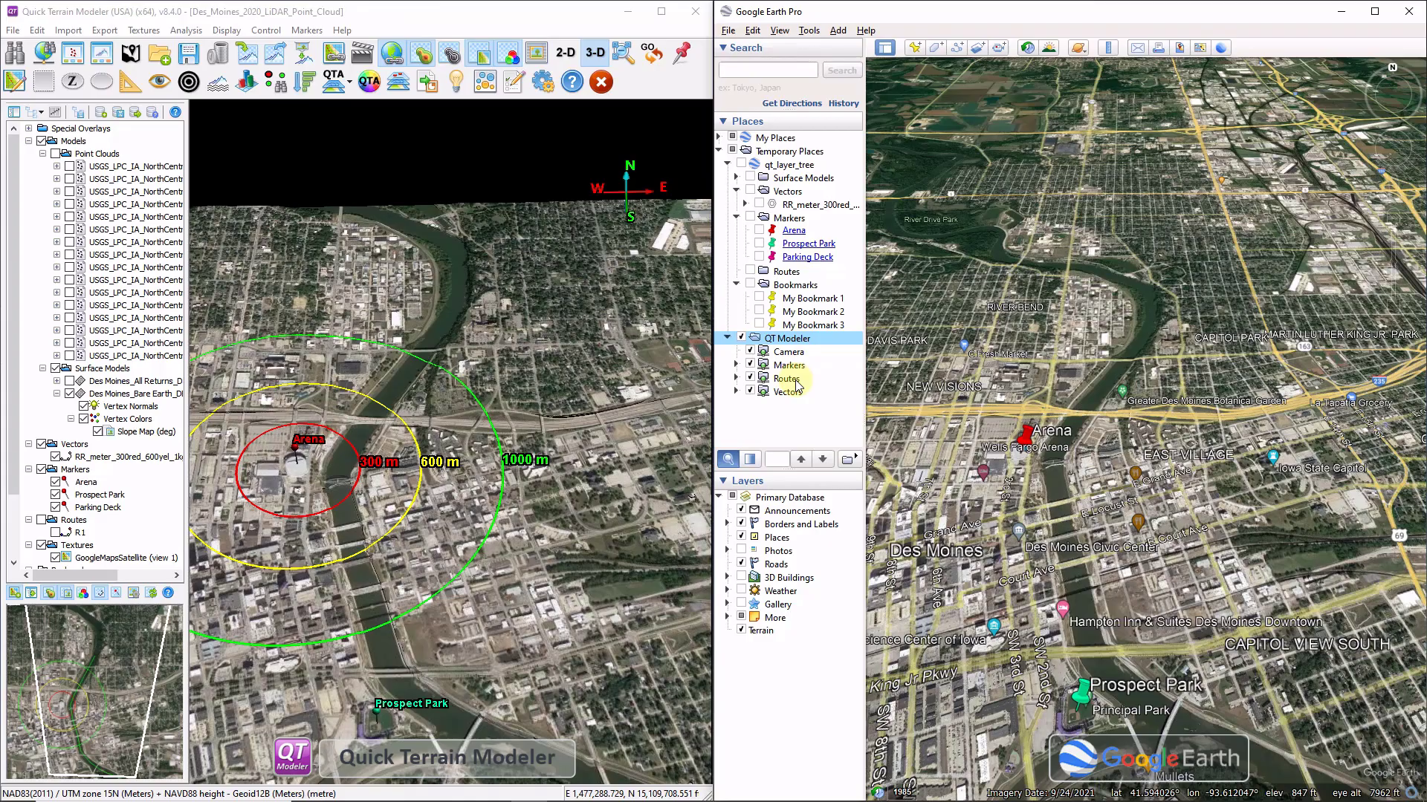
{"action": "left_click", "coordinate": [331, 517]}
{"action": "left_click_drag", "start_coordinate": [330, 516], "coordinate": [476, 508]}
- Drag the Arena marker south-west, then back onto the arena dome
{"action": "scroll", "coordinate": [483, 477], "scroll_direction": "up", "scroll_amount": 3}
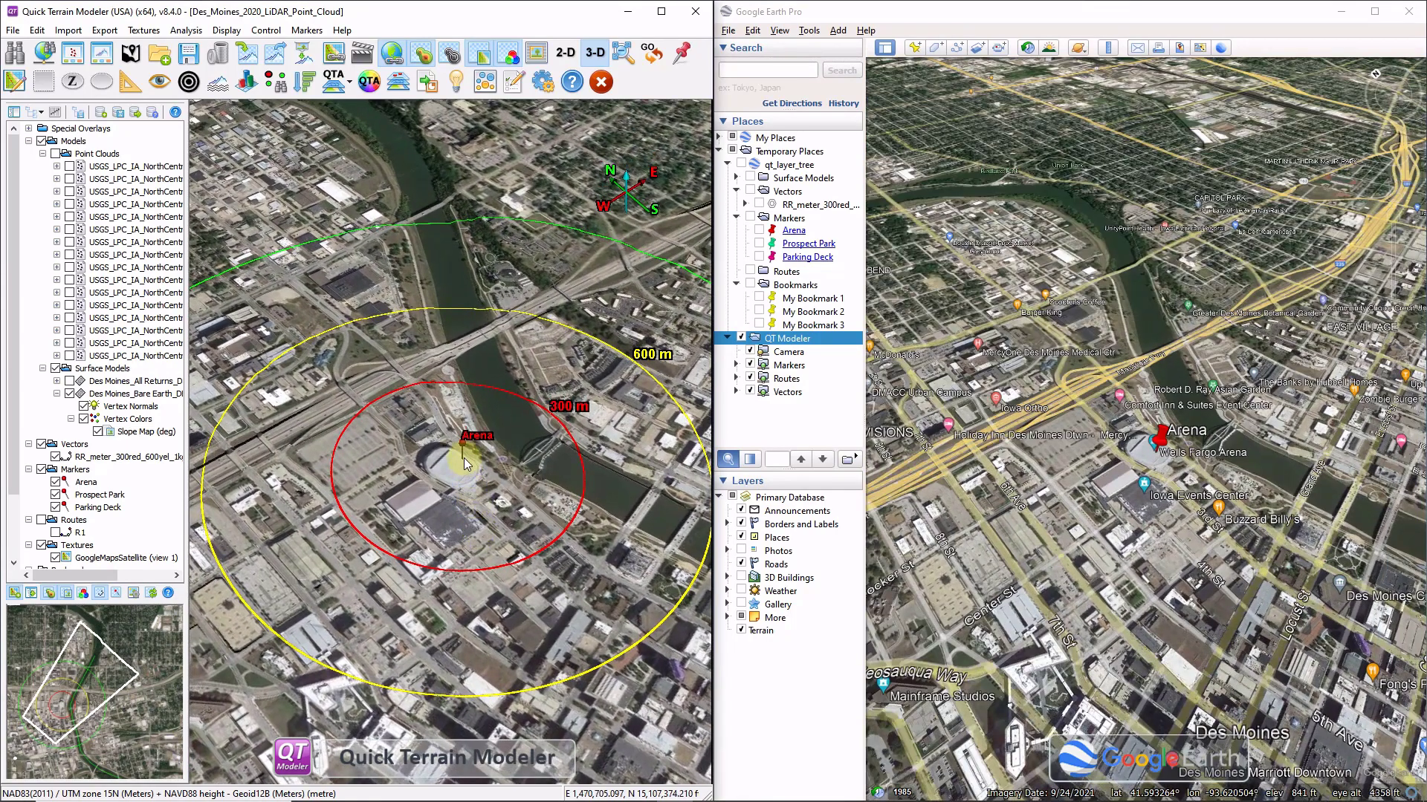
{"action": "mouse_move", "coordinate": [462, 463]}
{"action": "left_mouse_down"}
{"action": "mouse_move", "coordinate": [373, 483]}
{"action": "mouse_move", "coordinate": [316, 532]}
{"action": "left_mouse_up"}
{"action": "mouse_move", "coordinate": [316, 556]}
{"action": "left_mouse_down"}
{"action": "mouse_move", "coordinate": [387, 587]}
{"action": "mouse_move", "coordinate": [446, 576]}
{"action": "mouse_move", "coordinate": [454, 468]}
{"action": "left_mouse_up"}
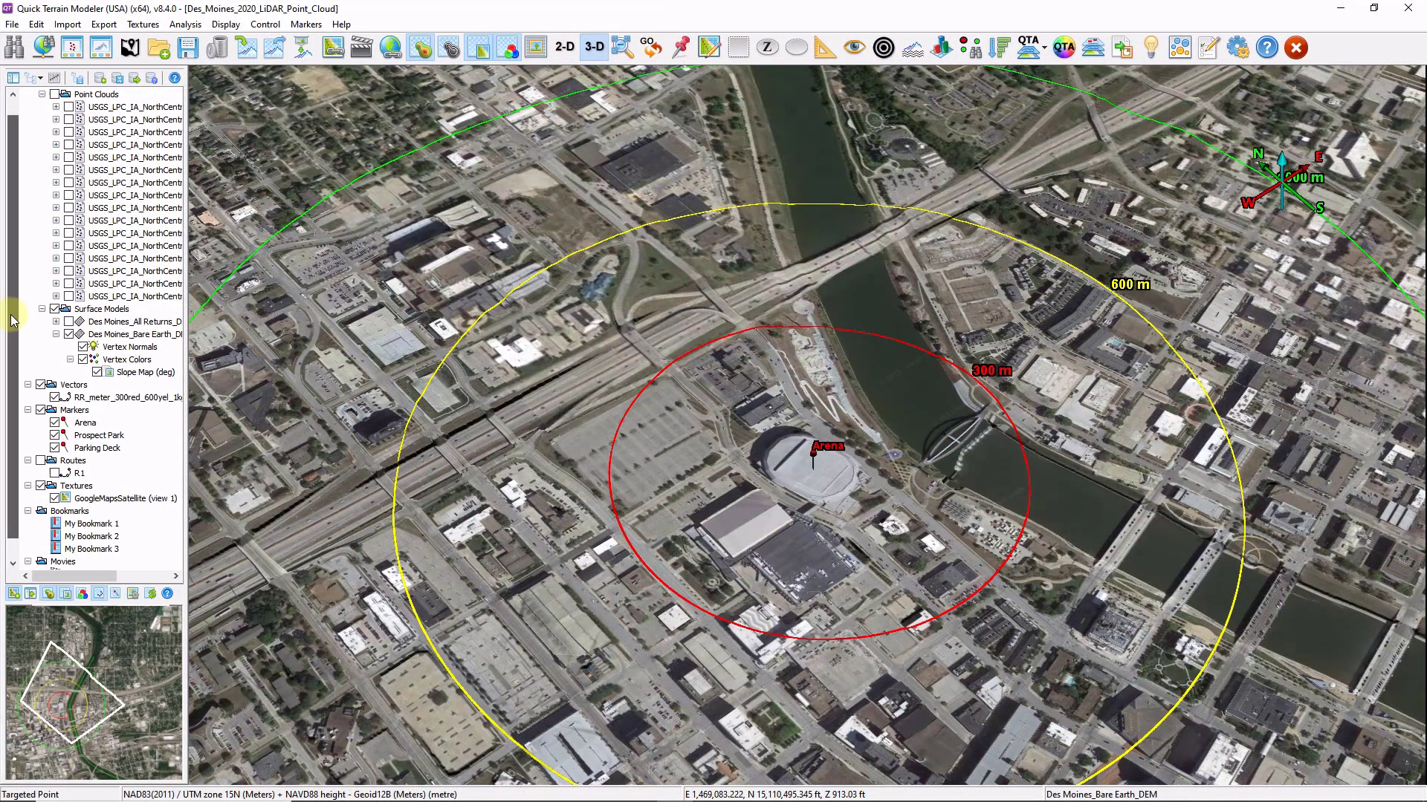
- Create a new movie named QT Movie 2 from the Movies folder
{"action": "scroll", "coordinate": [29, 282], "scroll_direction": "down", "scroll_amount": 1}
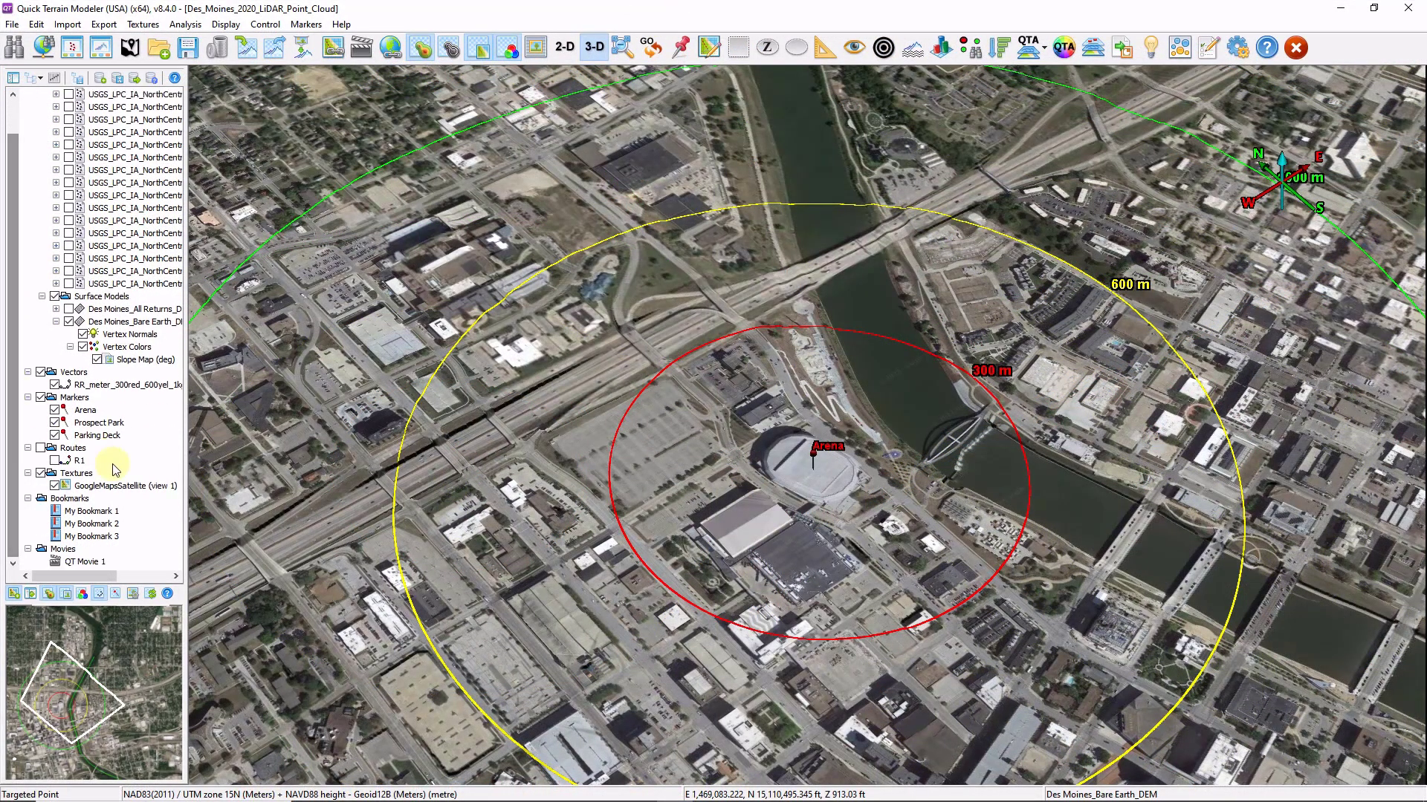
{"action": "right_click", "coordinate": [70, 551]}
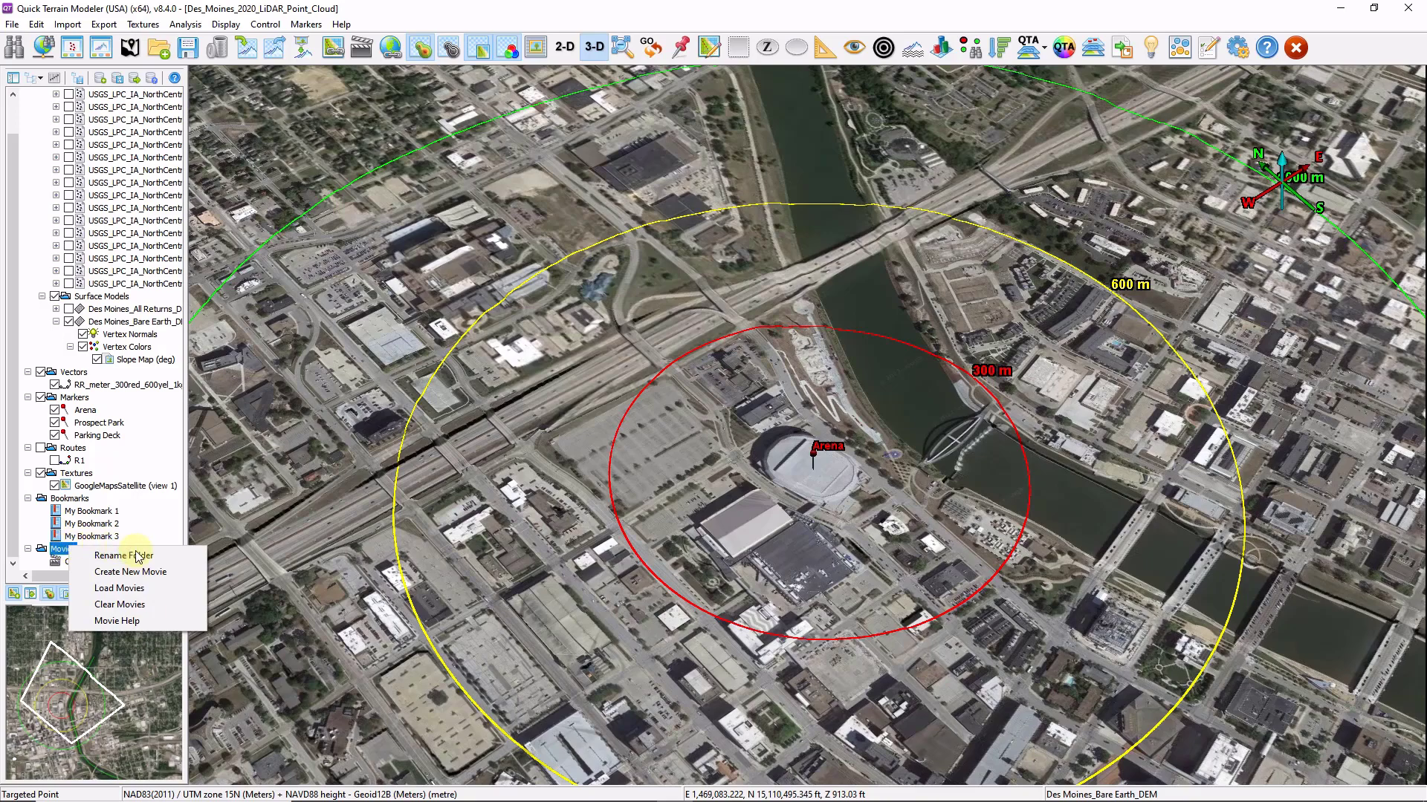
{"action": "left_click", "coordinate": [154, 572]}
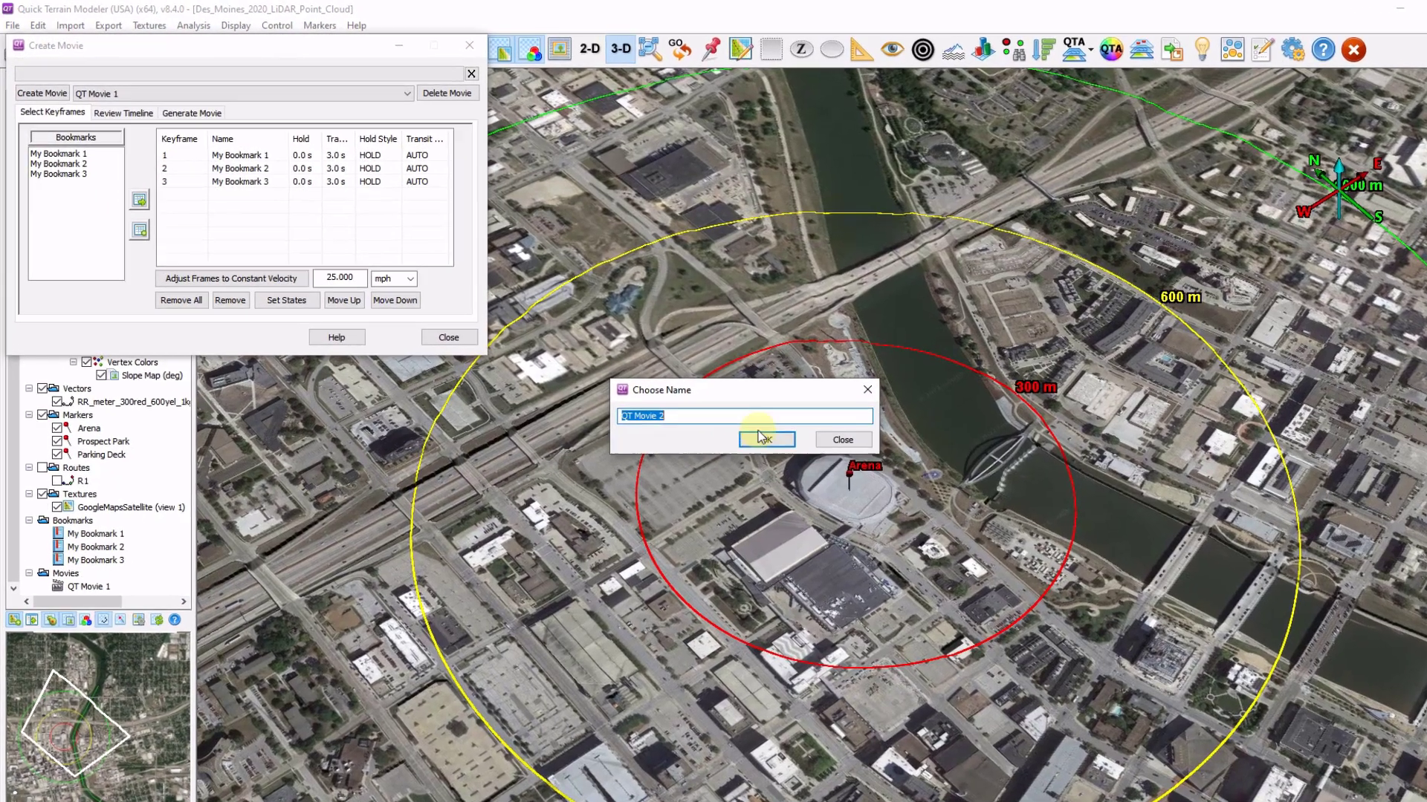
{"action": "left_click", "coordinate": [733, 421]}
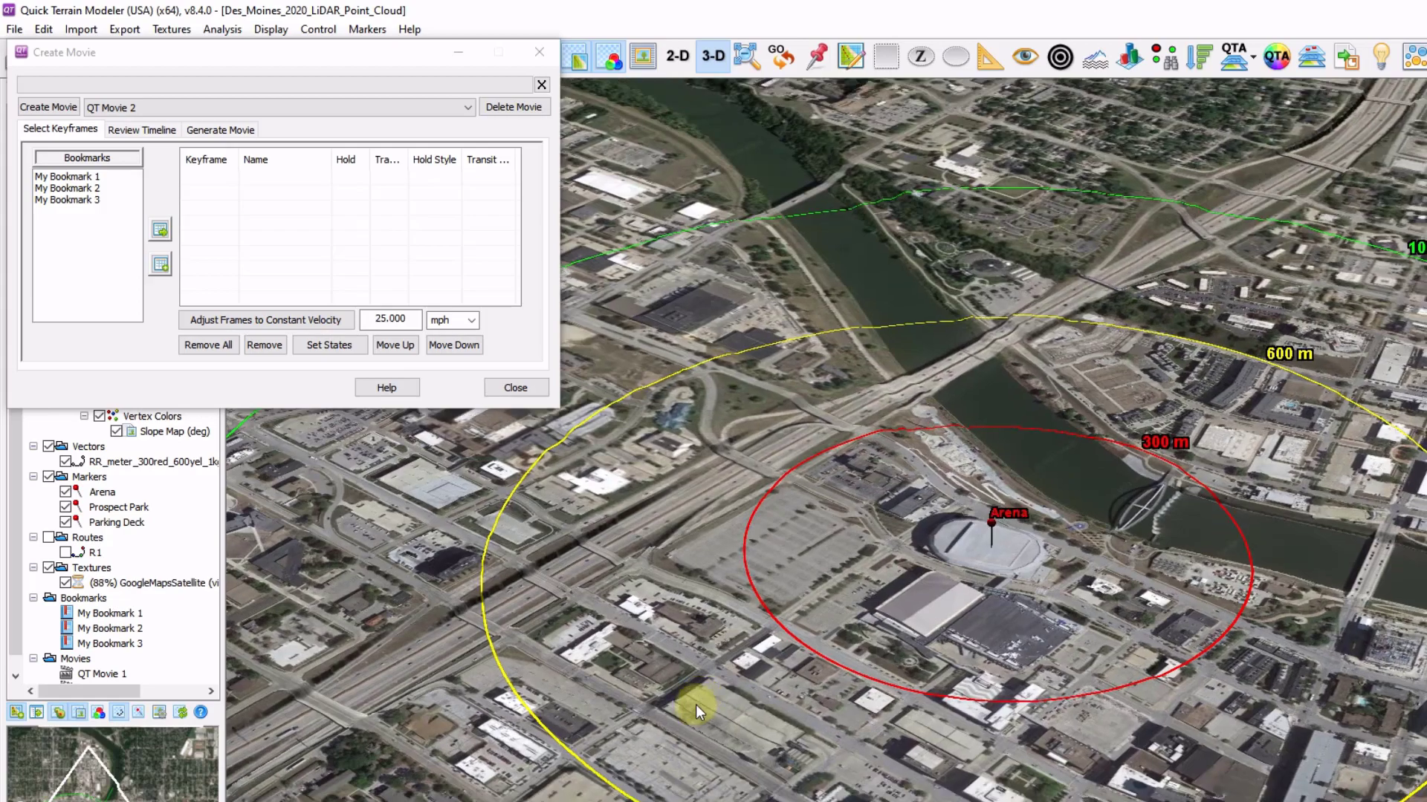
- Rotate to a tilted overview and save it as bookmark keyframe My Bookmark 4
{"action": "scroll", "coordinate": [696, 704], "scroll_direction": "down", "scroll_amount": 10}
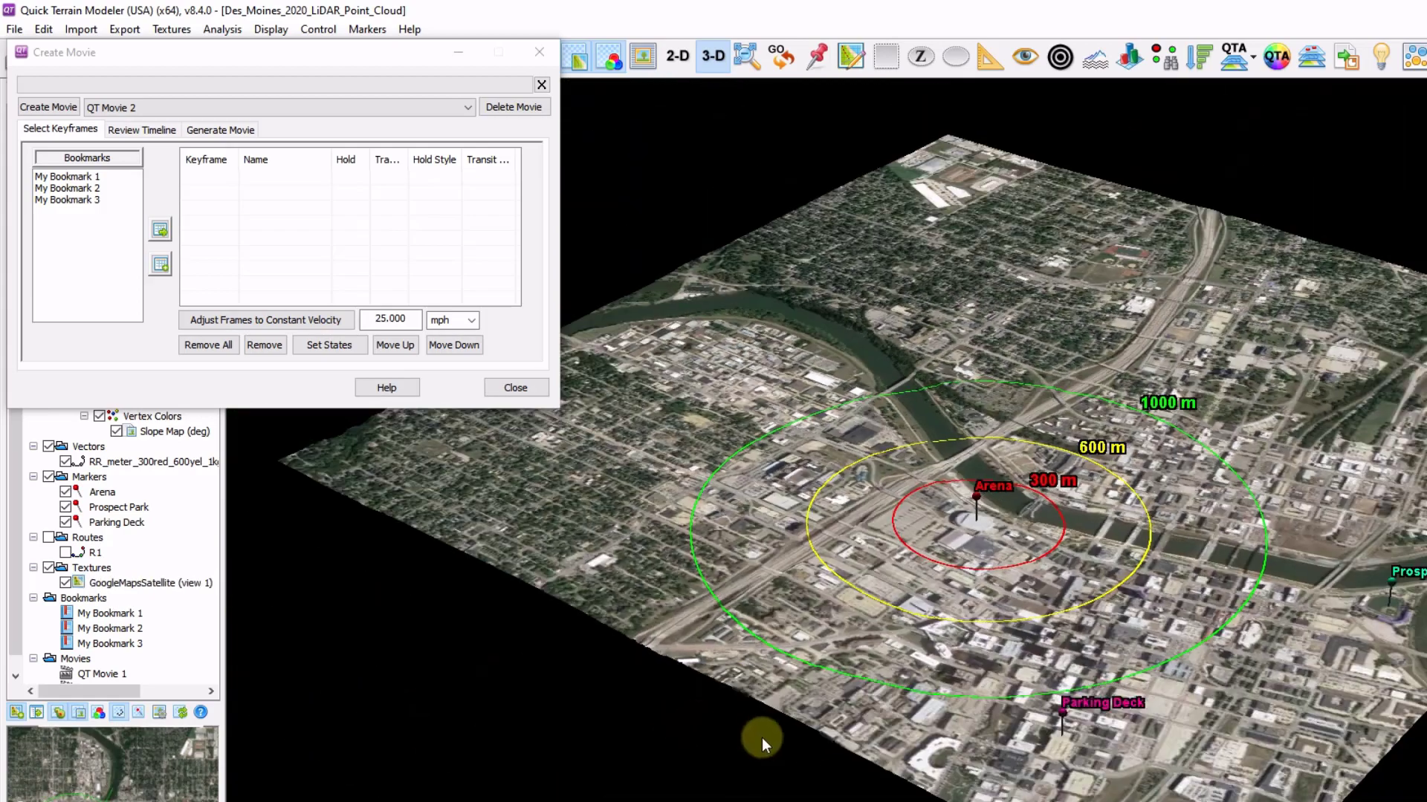
{"action": "mouse_move", "coordinate": [761, 738]}
{"action": "left_mouse_down"}
{"action": "mouse_move", "coordinate": [792, 752]}
{"action": "mouse_move", "coordinate": [778, 742]}
{"action": "left_mouse_up"}
{"action": "key", "text": "q"}
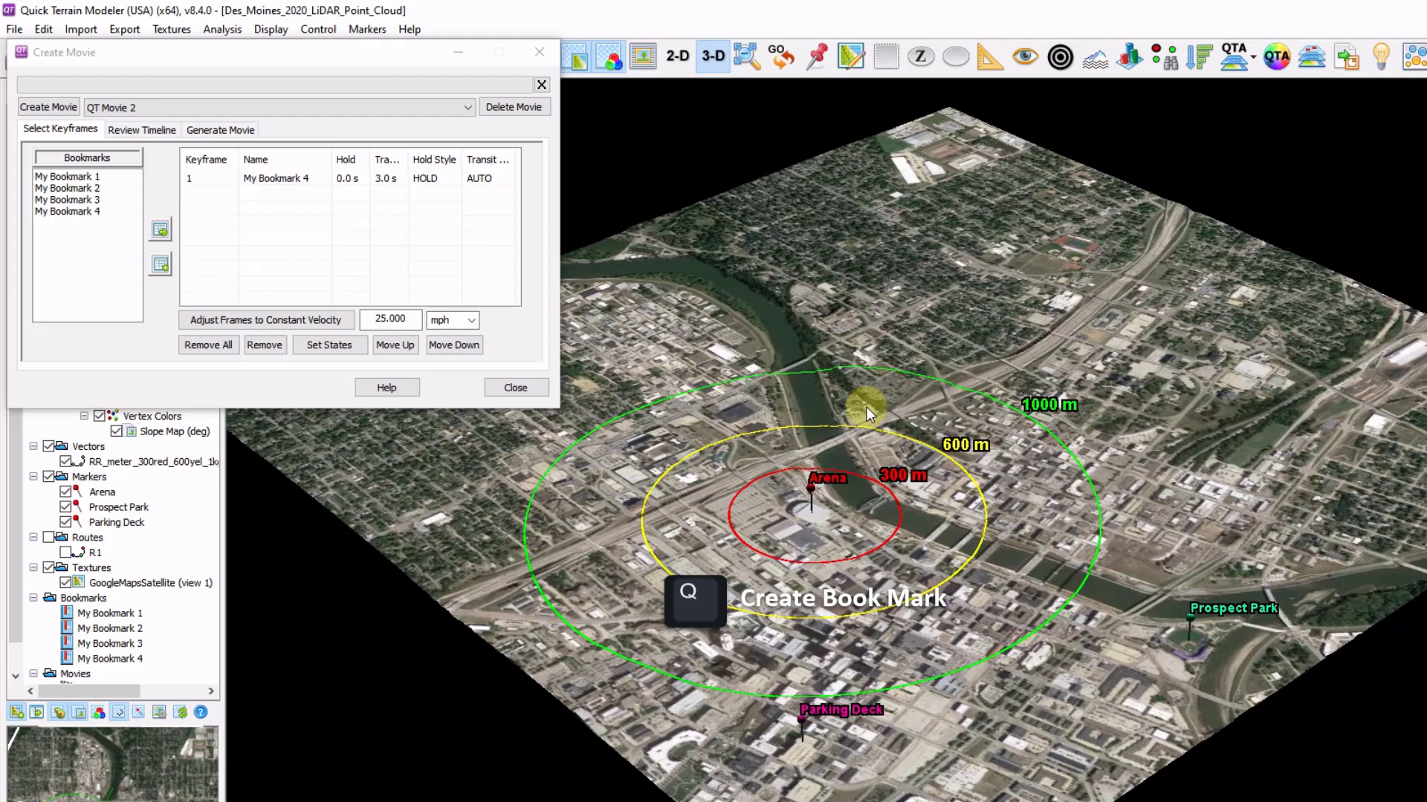
- Hide Bare Earth and show all point cloud tiles rendered in true colour
{"action": "left_click_drag", "start_coordinate": [160, 57], "coordinate": [384, 91]}
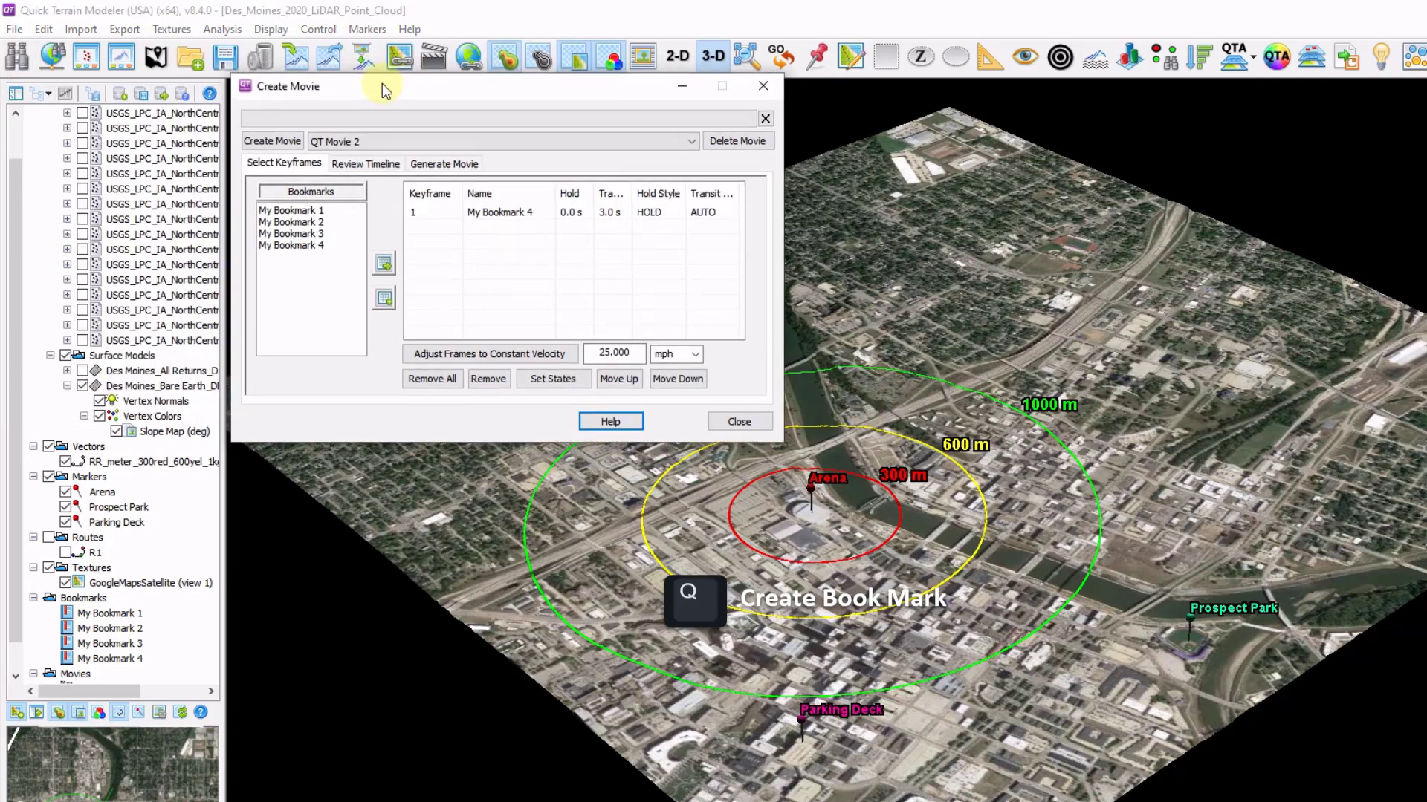
{"action": "left_click", "coordinate": [82, 386]}
{"action": "scroll", "coordinate": [81, 349], "scroll_direction": "up", "scroll_amount": 1}
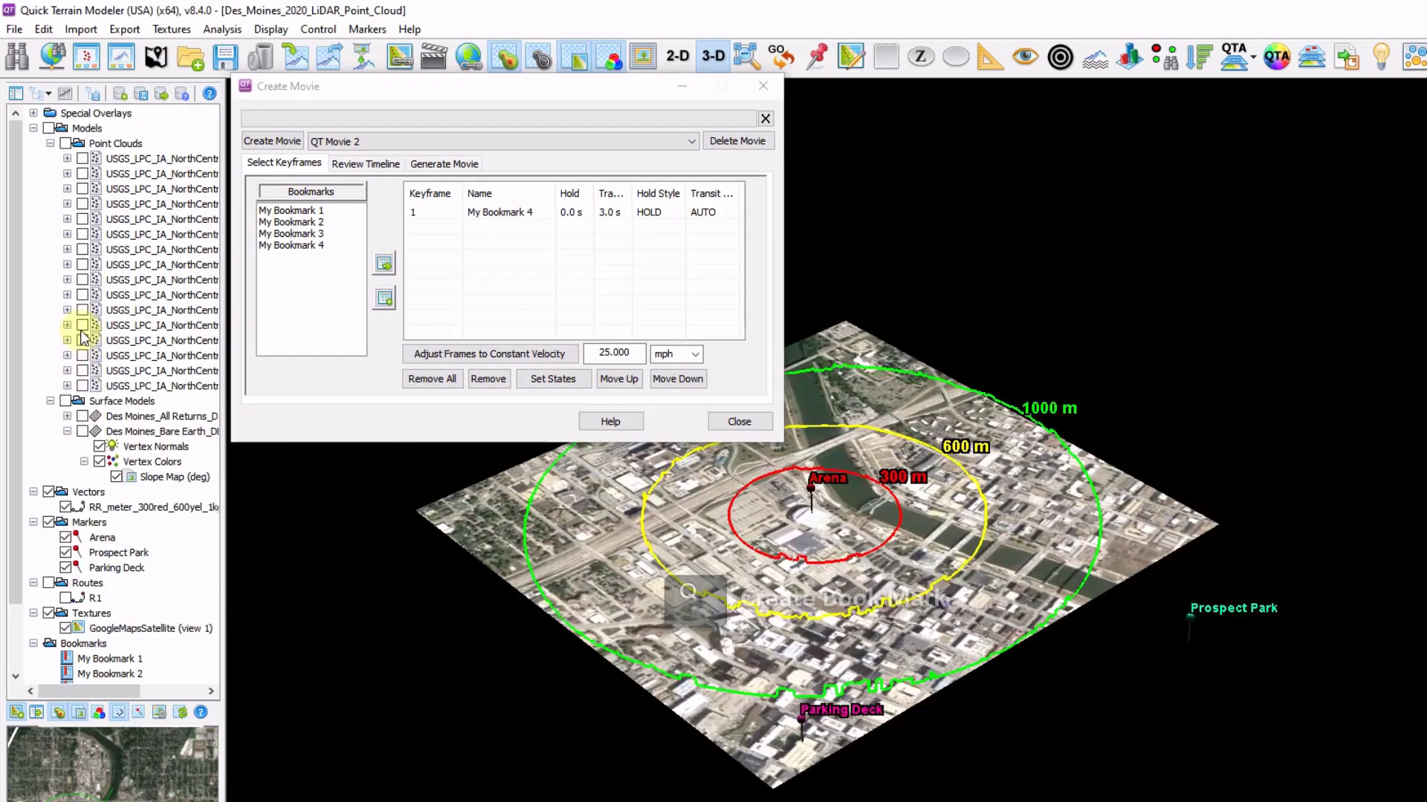
{"action": "left_click", "coordinate": [70, 145]}
{"action": "left_click", "coordinate": [65, 143]}
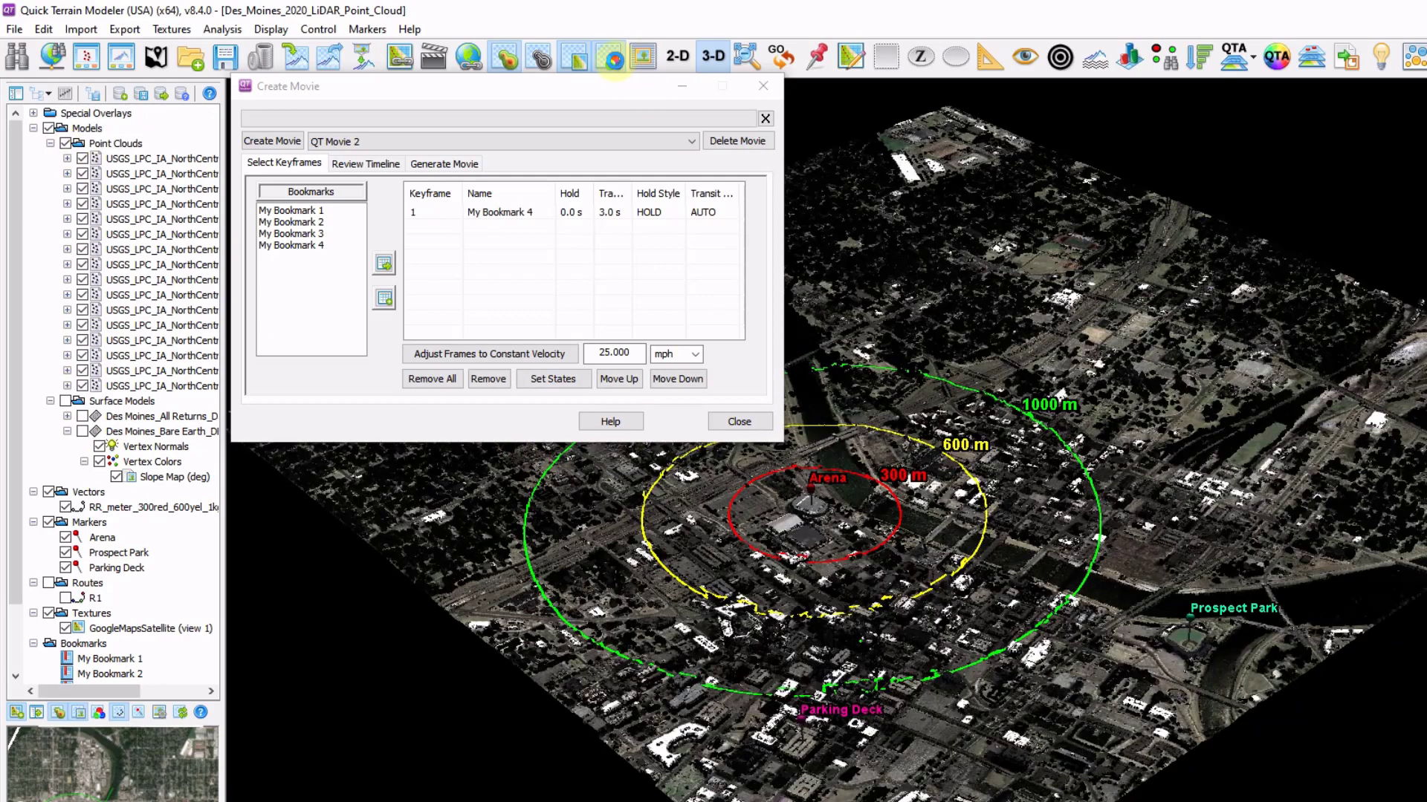
{"action": "left_click", "coordinate": [613, 59]}
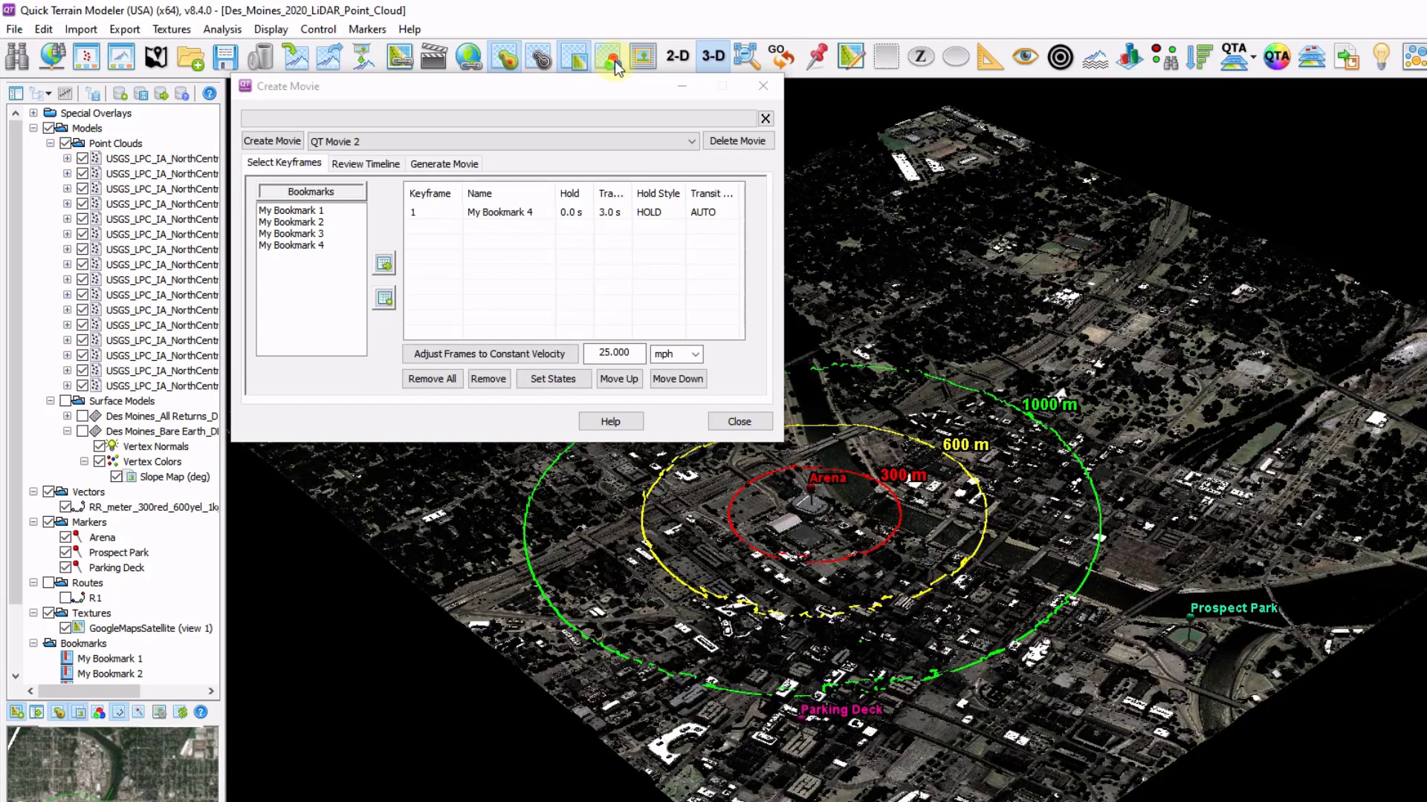
{"action": "left_click", "coordinate": [613, 61]}
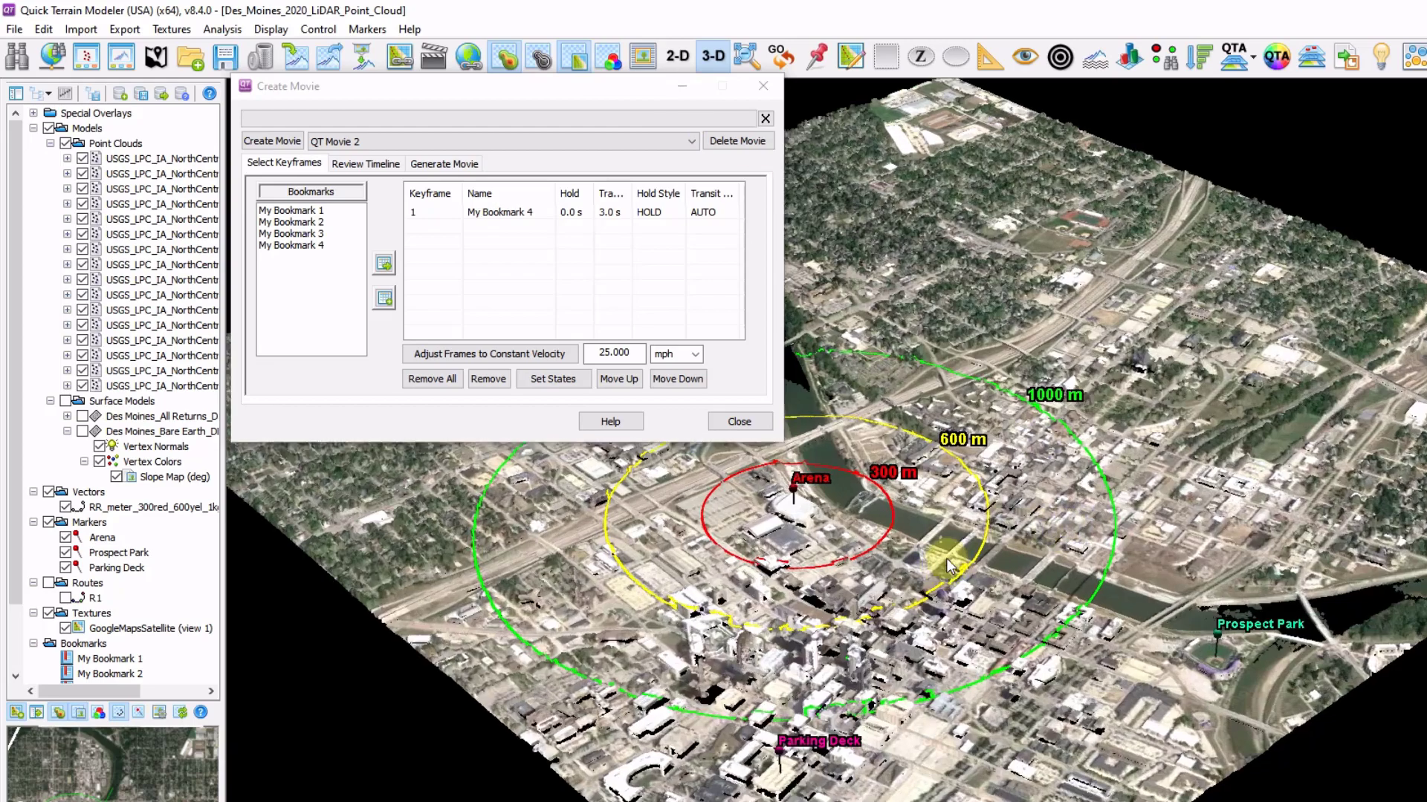
- Add keyframes My Bookmark 5 and My Bookmark 6 from two new zoomed views
{"action": "scroll", "coordinate": [947, 559], "scroll_direction": "up", "scroll_amount": 5}
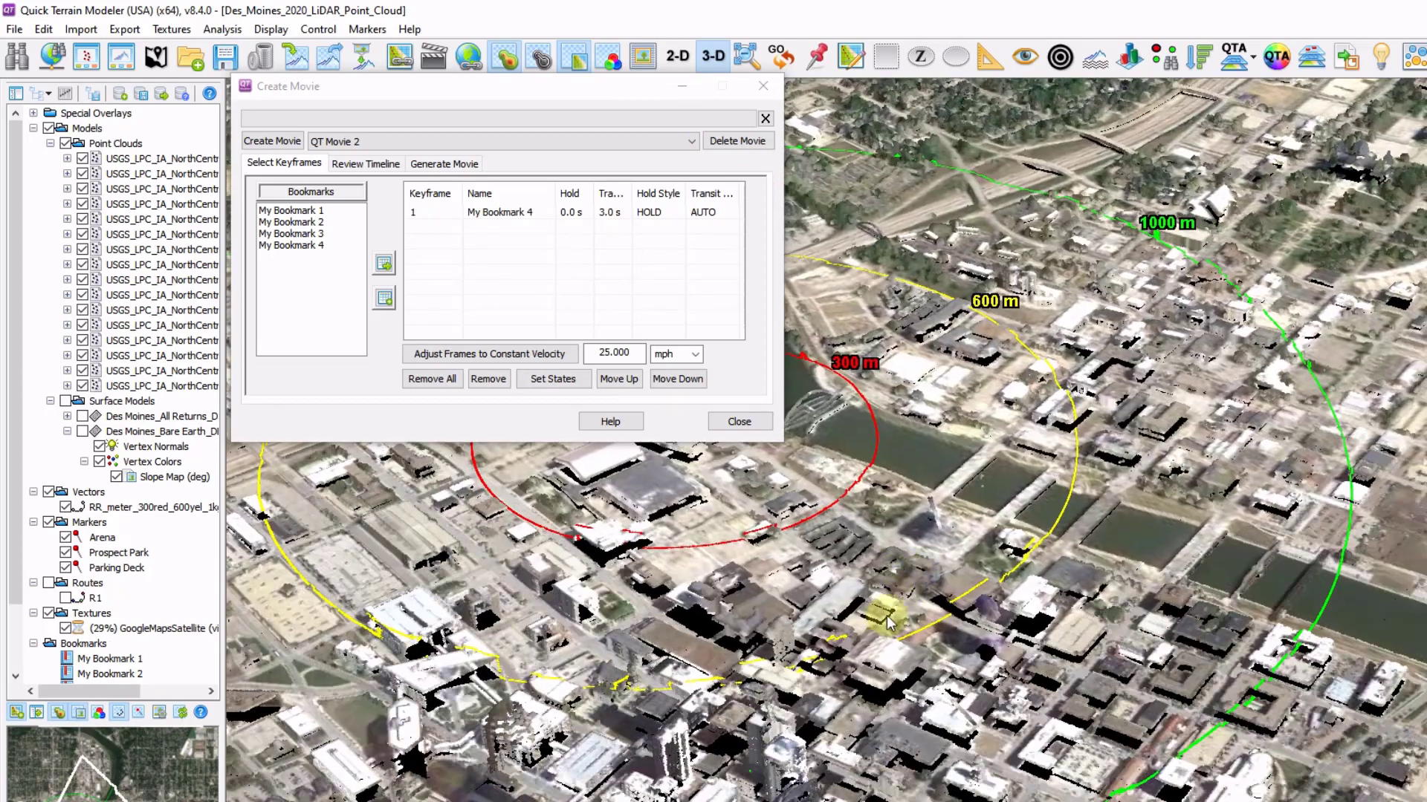
{"action": "key", "text": "ctrl+b"}
{"action": "scroll", "coordinate": [1019, 459], "scroll_direction": "up", "scroll_amount": 3}
{"action": "scroll", "coordinate": [994, 515], "scroll_direction": "up", "scroll_amount": 4}
{"action": "scroll", "coordinate": [995, 529], "scroll_direction": "up", "scroll_amount": 2}
{"action": "key", "text": "ctrl+b"}
- Add keyframe My Bookmark 7 from another view and bring up the timeline review
{"action": "scroll", "coordinate": [986, 541], "scroll_direction": "down", "scroll_amount": 3}
{"action": "scroll", "coordinate": [984, 516], "scroll_direction": "up", "scroll_amount": 3}
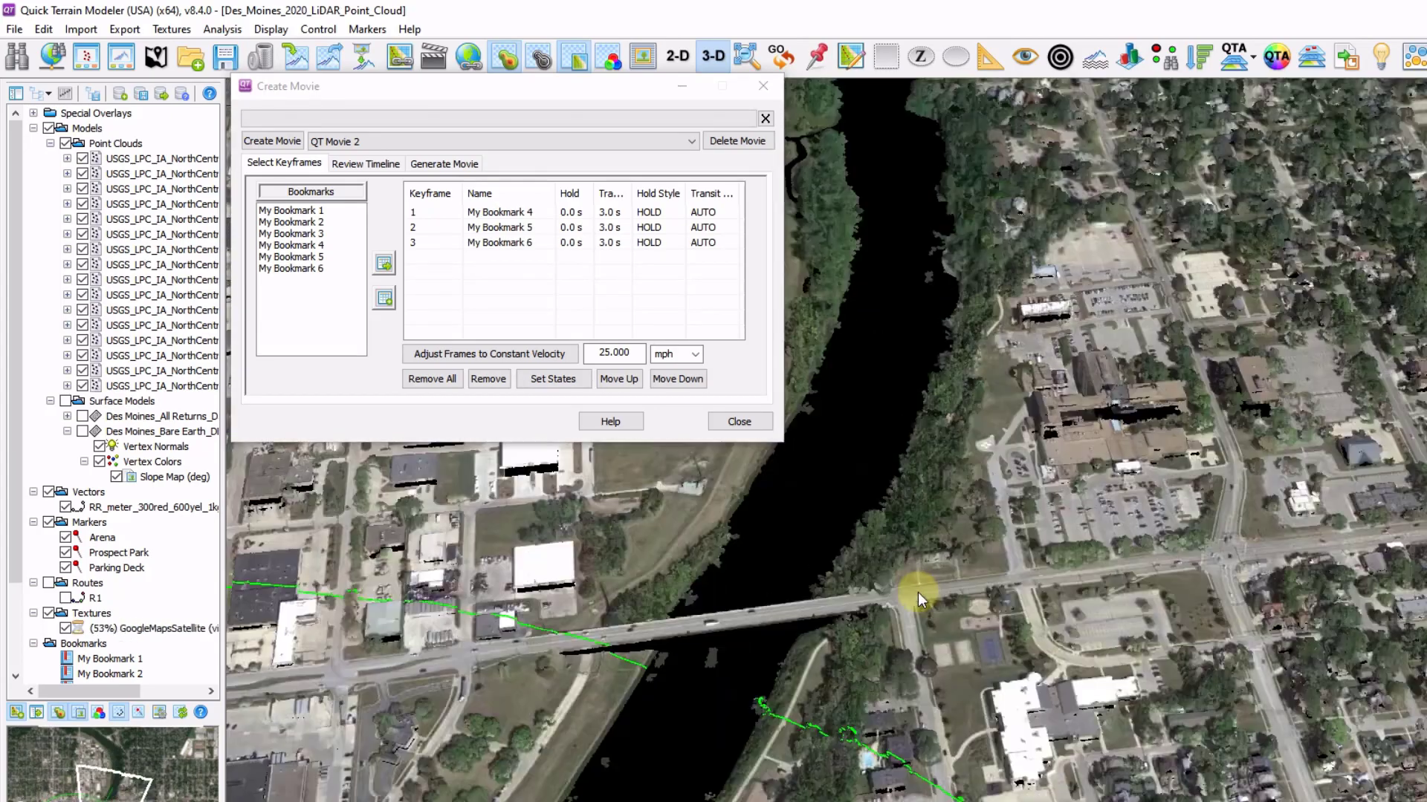
{"action": "scroll", "coordinate": [916, 594], "scroll_direction": "up", "scroll_amount": 2}
{"action": "scroll", "coordinate": [939, 711], "scroll_direction": "down", "scroll_amount": 5}
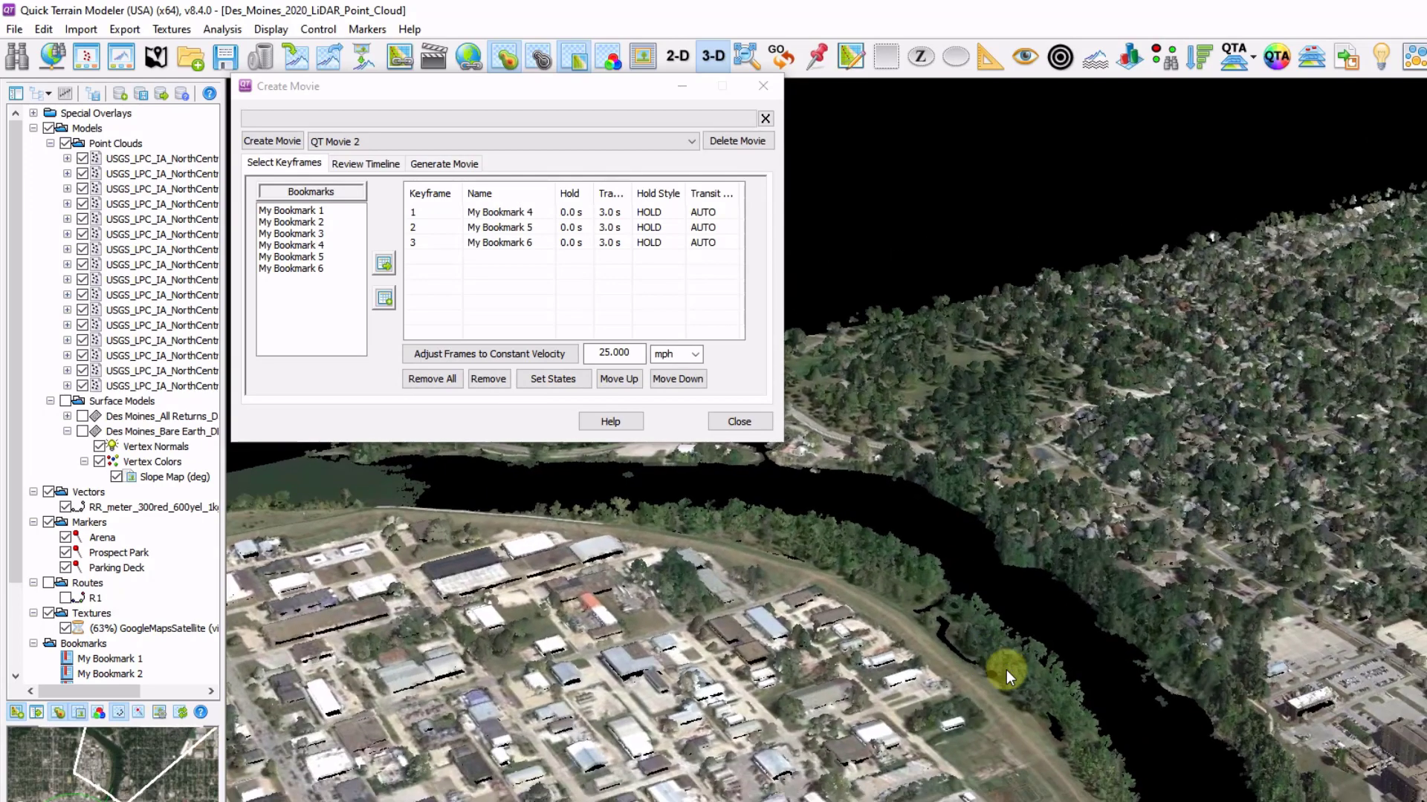
{"action": "key", "text": "ctrl+b"}
{"action": "left_click", "coordinate": [361, 163]}
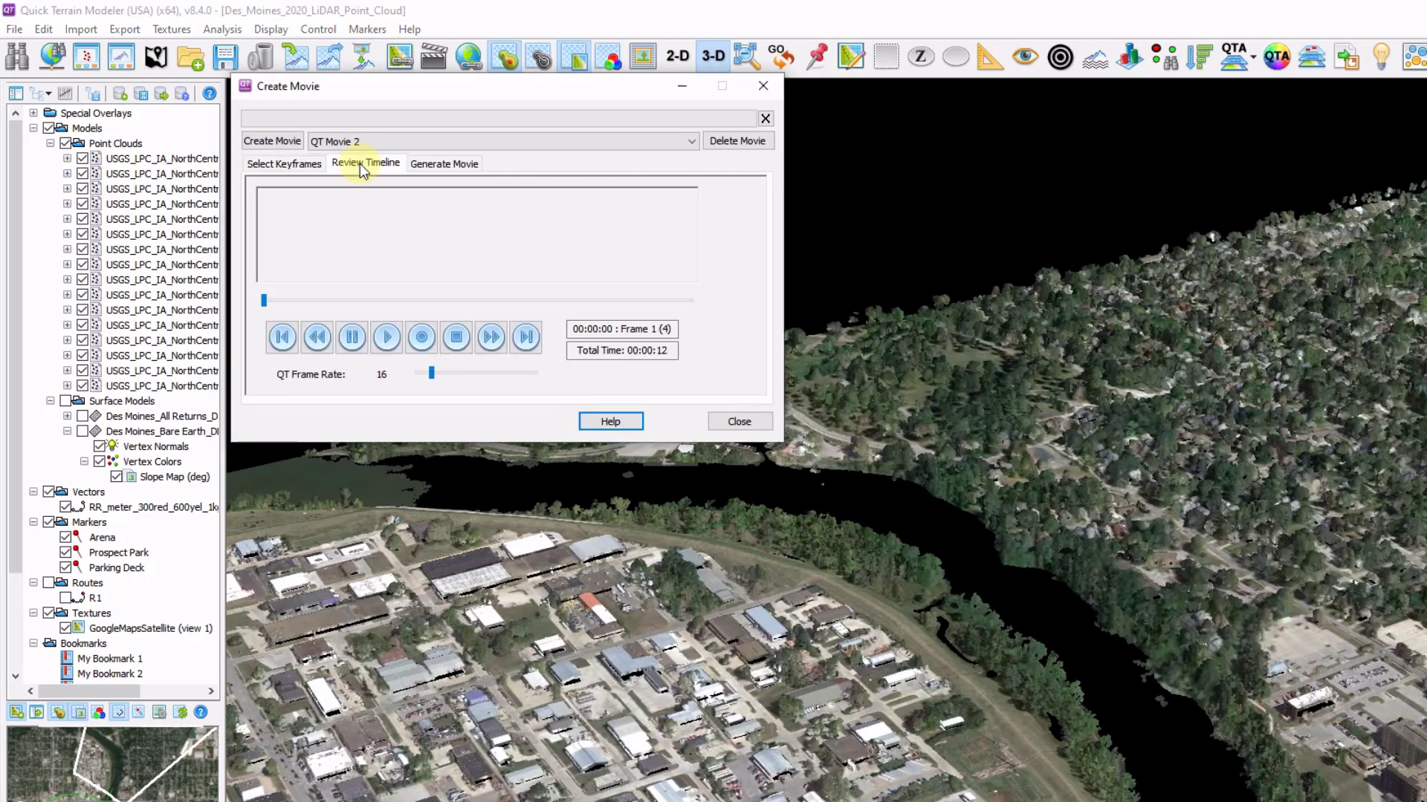
- Play the QT Movie 2 preview through all four keyframes and return to the keyframe list
{"action": "left_click", "coordinate": [388, 338]}
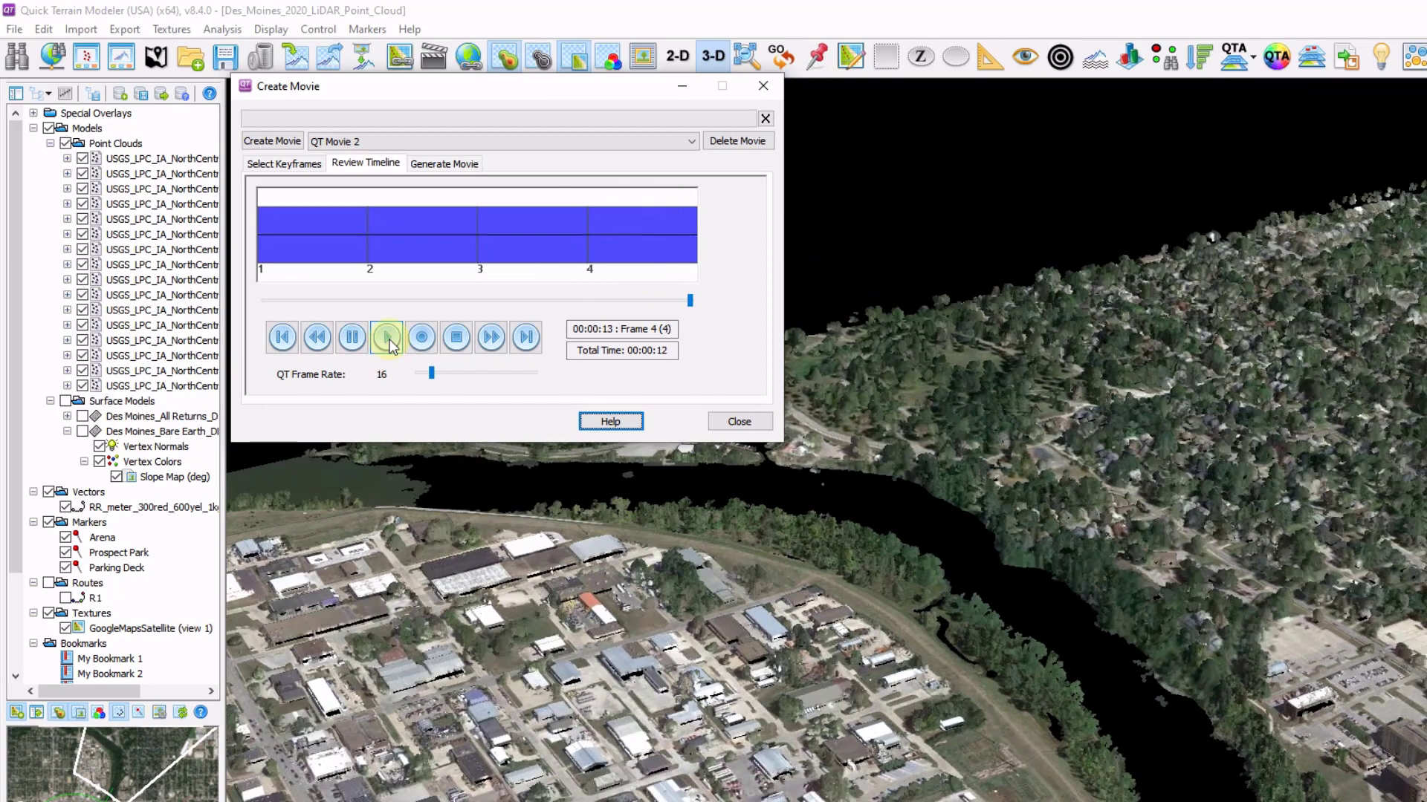
{"action": "left_click", "coordinate": [274, 163]}
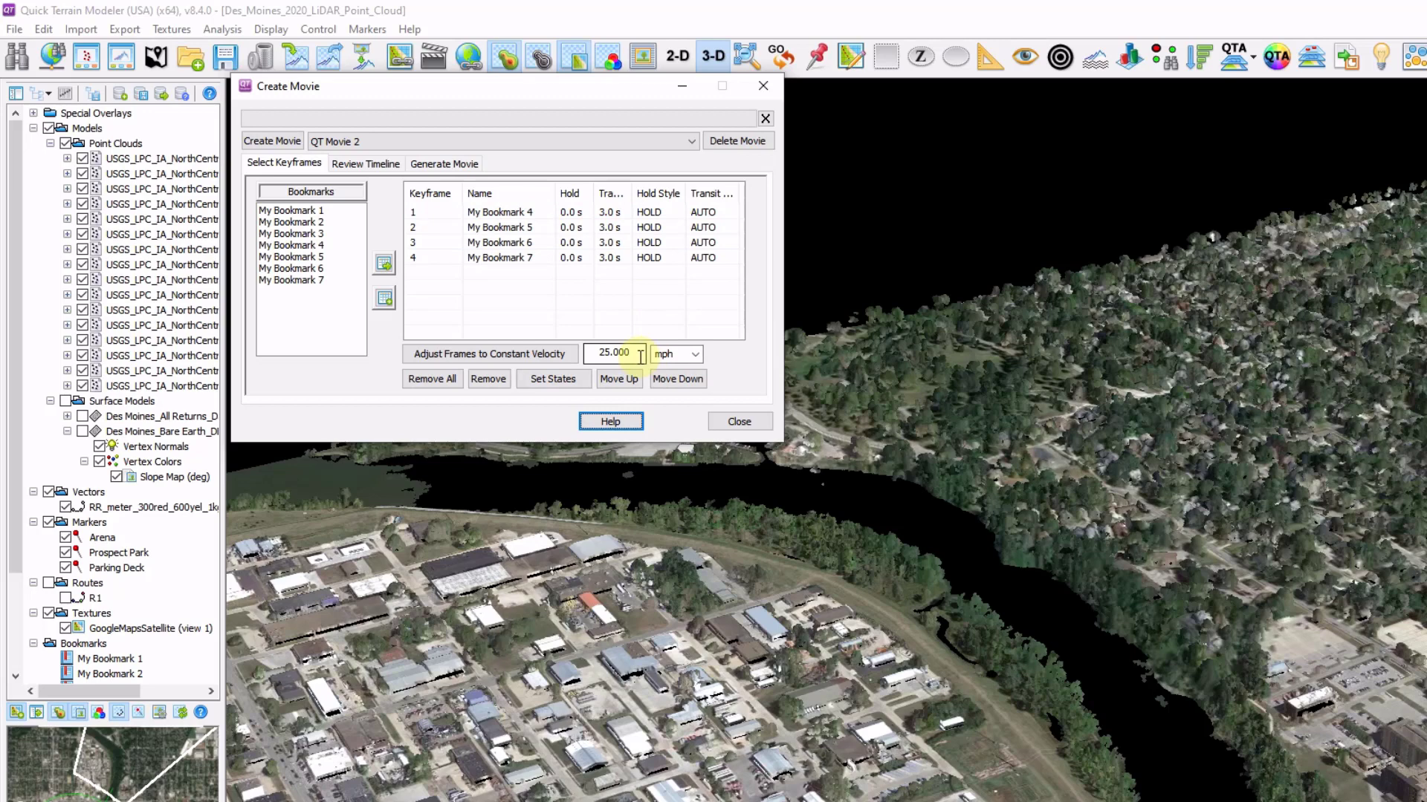
- Look over keyframe 3's hold-style options and the Generate Movie MP4 settings, then close the dialog
{"action": "right_click", "coordinate": [610, 243]}
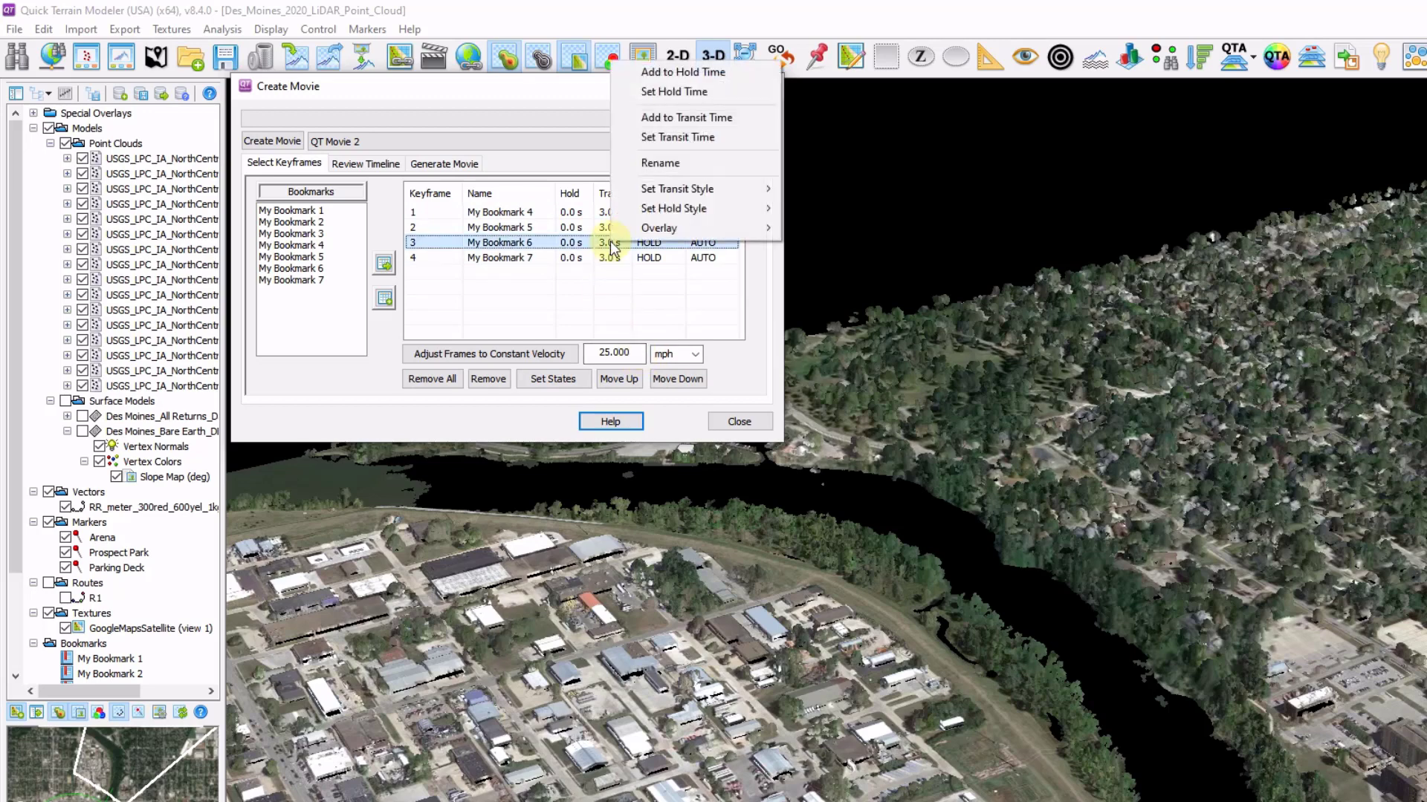
{"action": "mouse_move", "coordinate": [704, 224]}
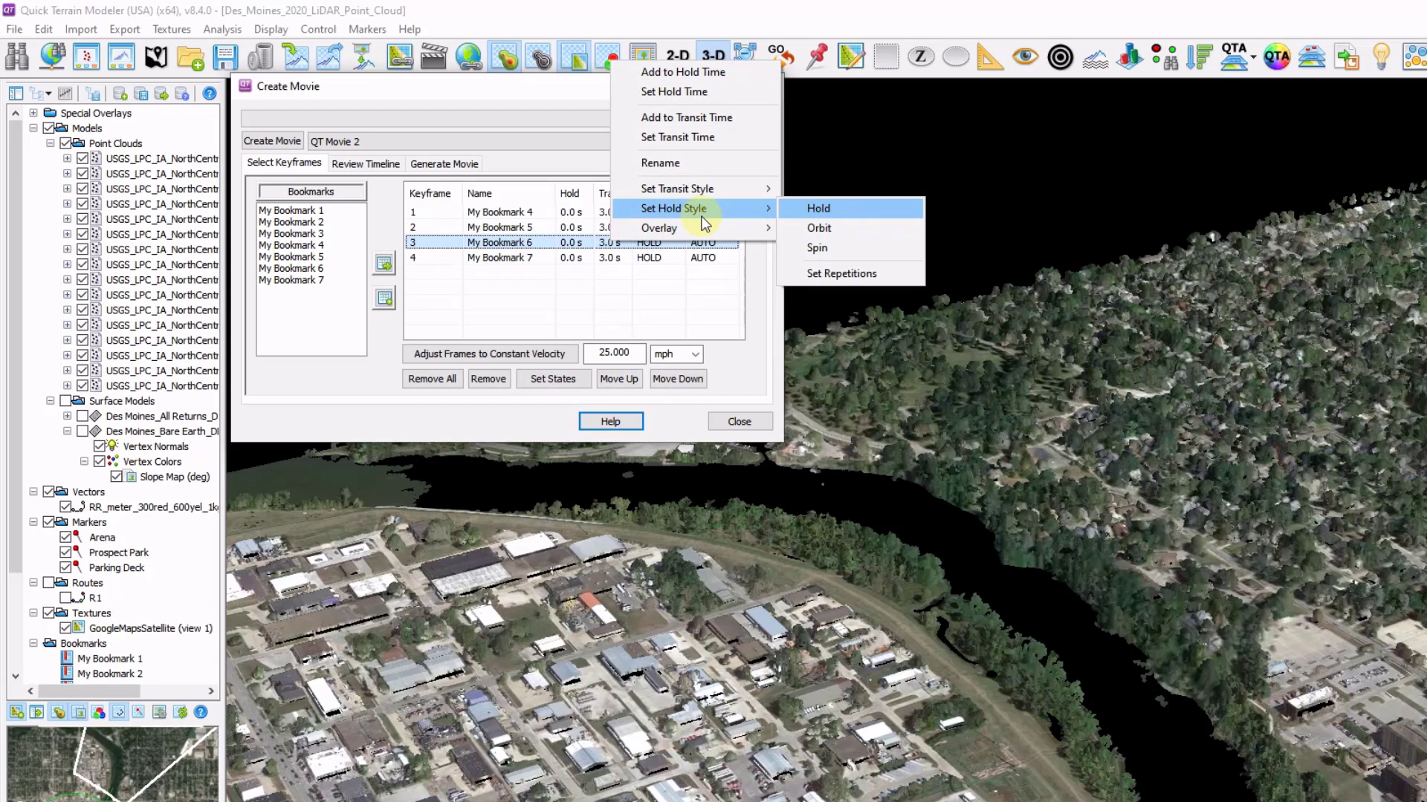
{"action": "left_click", "coordinate": [533, 165]}
{"action": "left_click", "coordinate": [462, 165]}
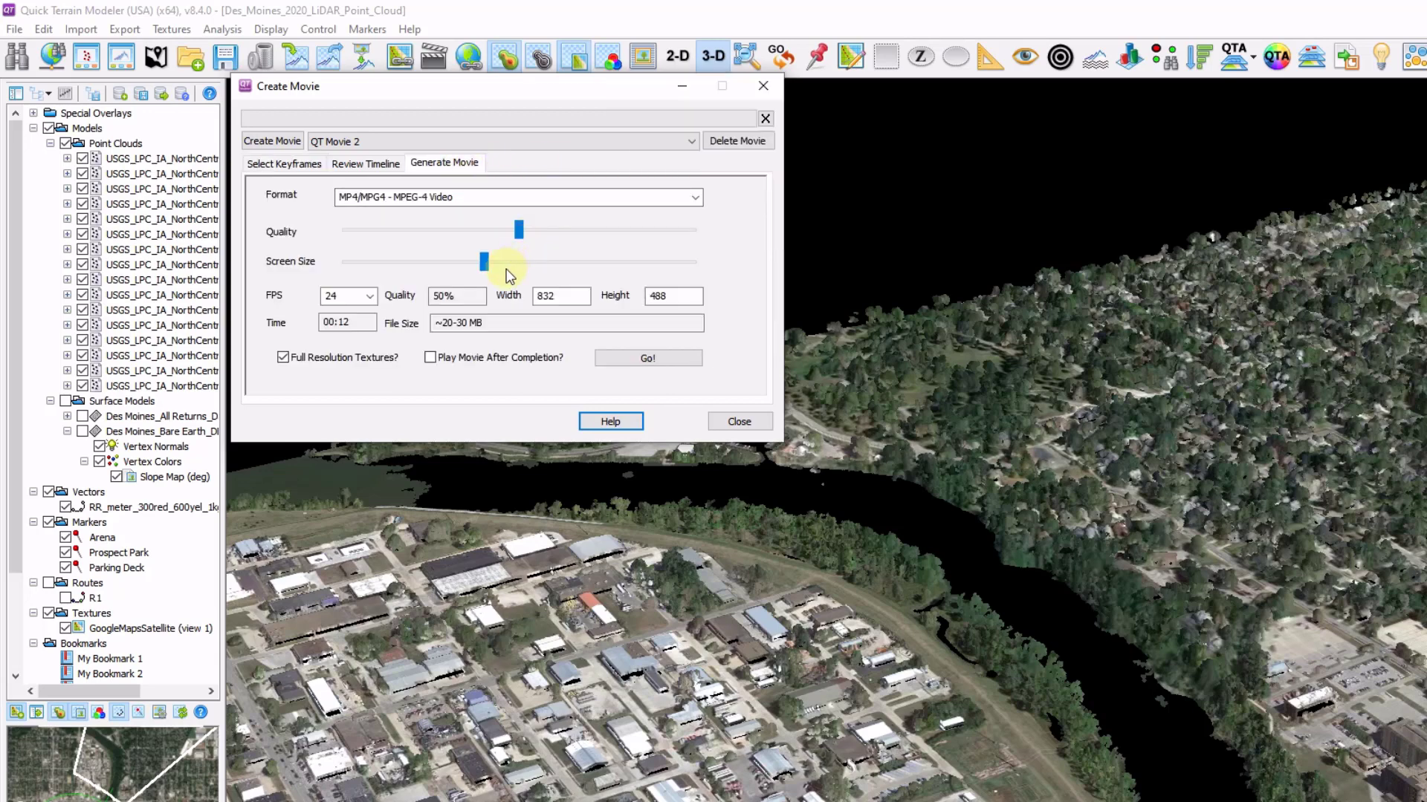
{"action": "left_click", "coordinate": [763, 87]}
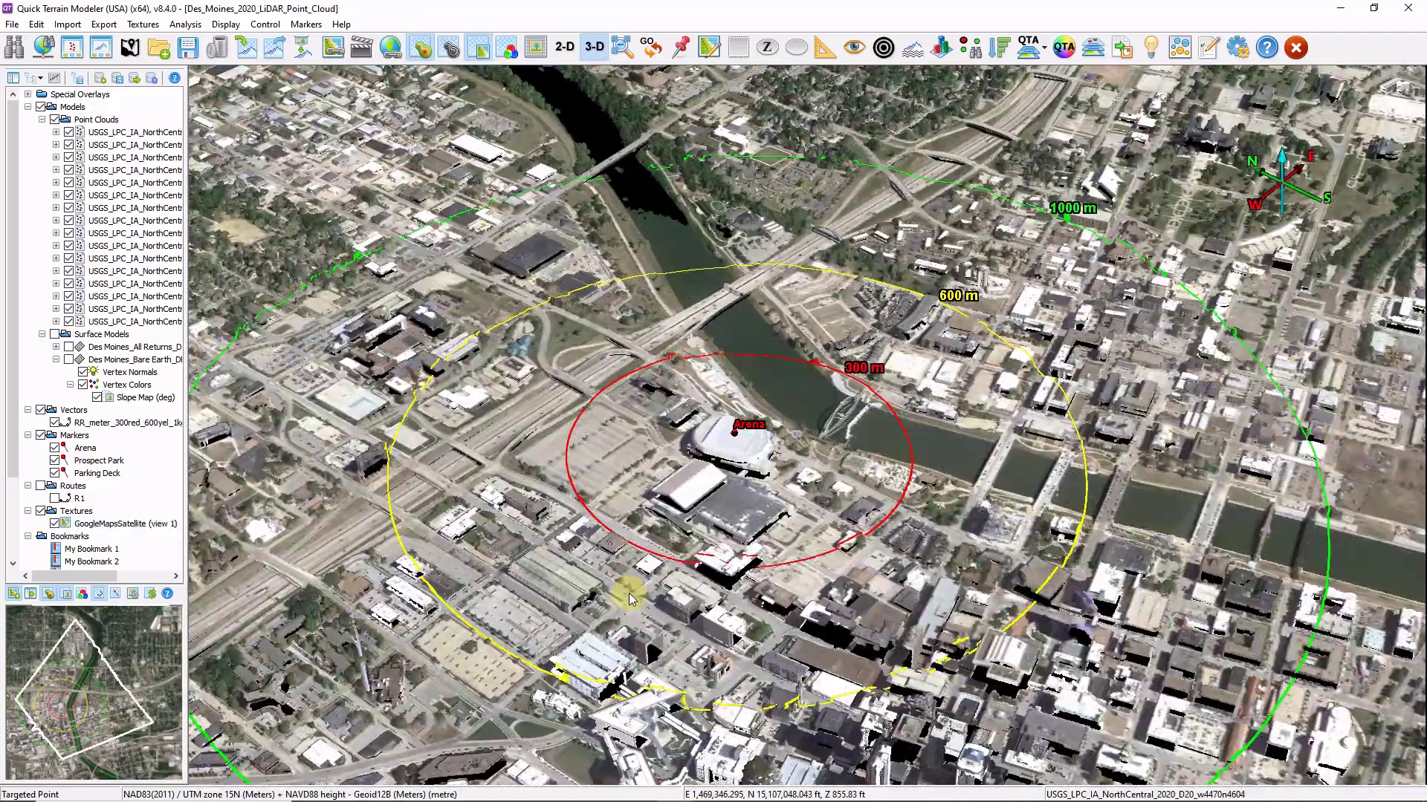
- Add the orbited Arena city view as a slide with the PowerPoint tool
{"action": "left_click_drag", "start_coordinate": [628, 598], "coordinate": [702, 571]}
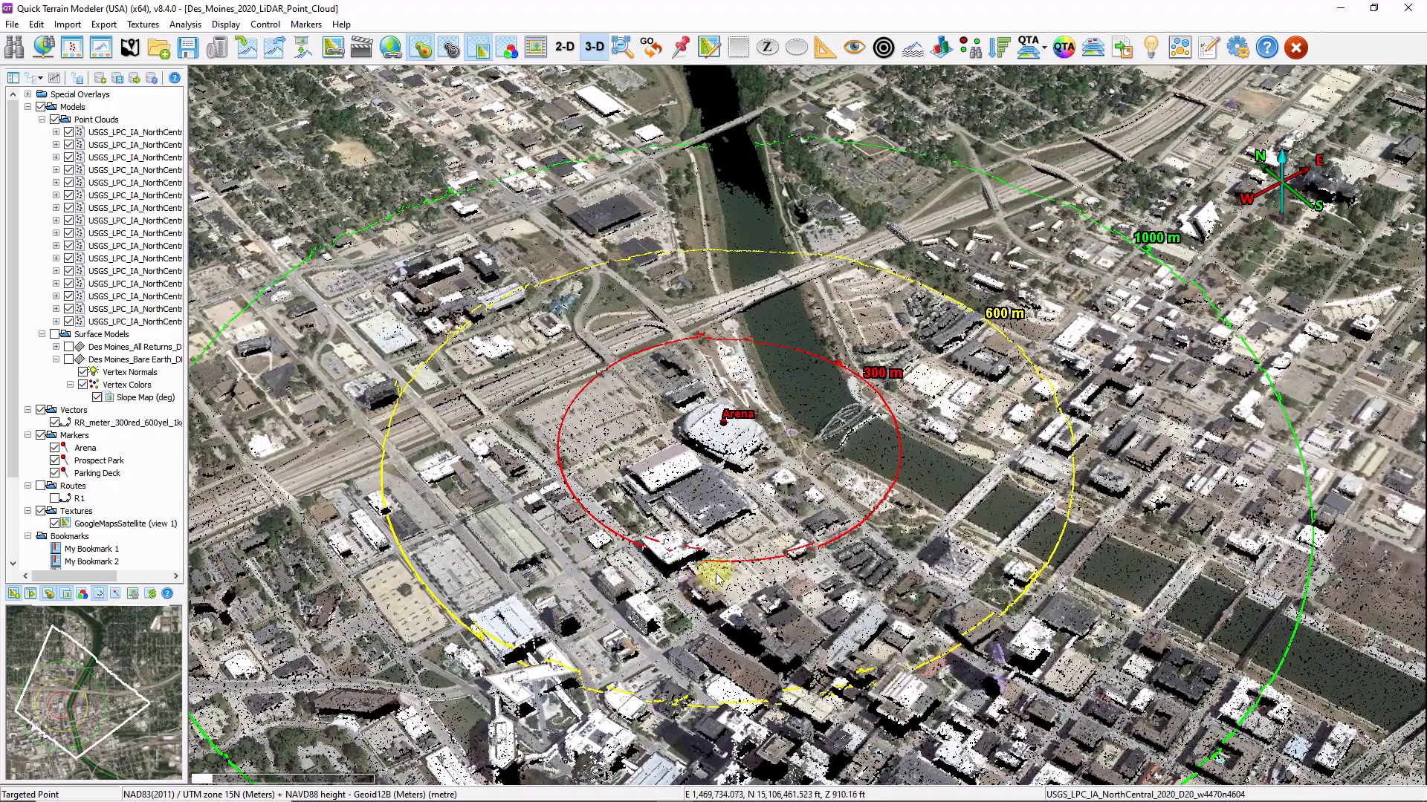
{"action": "left_click", "coordinate": [1122, 47]}
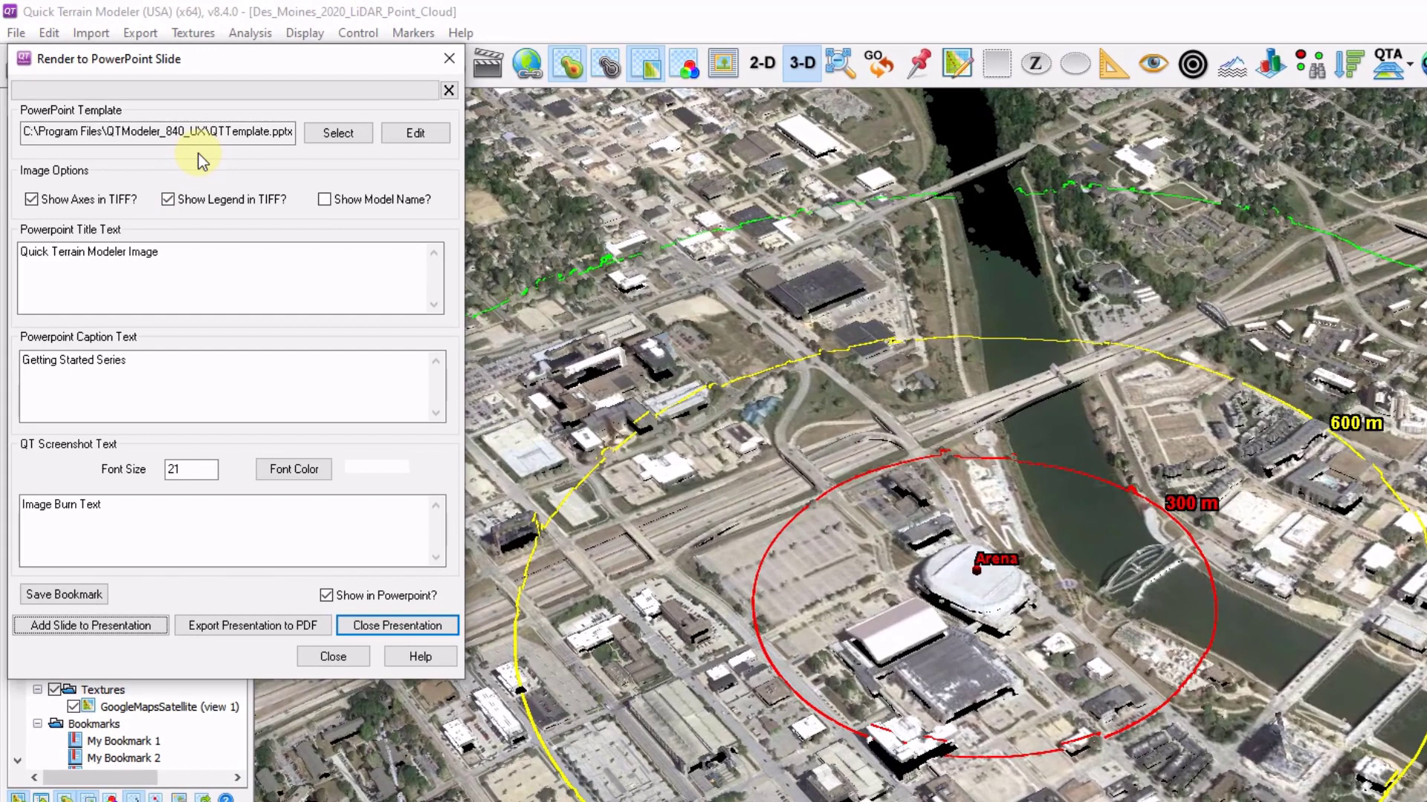
{"action": "left_click", "coordinate": [212, 266]}
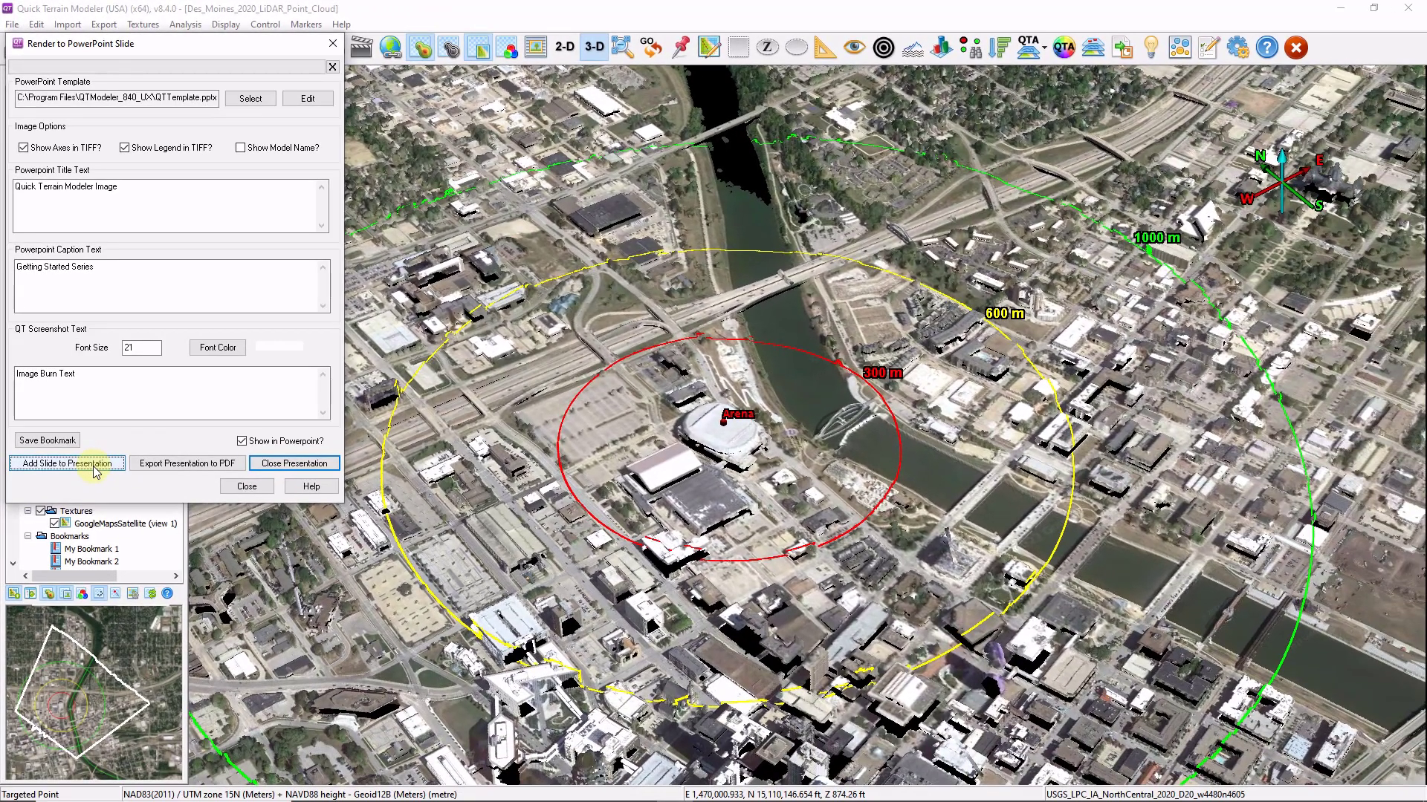
{"action": "left_click", "coordinate": [94, 468]}
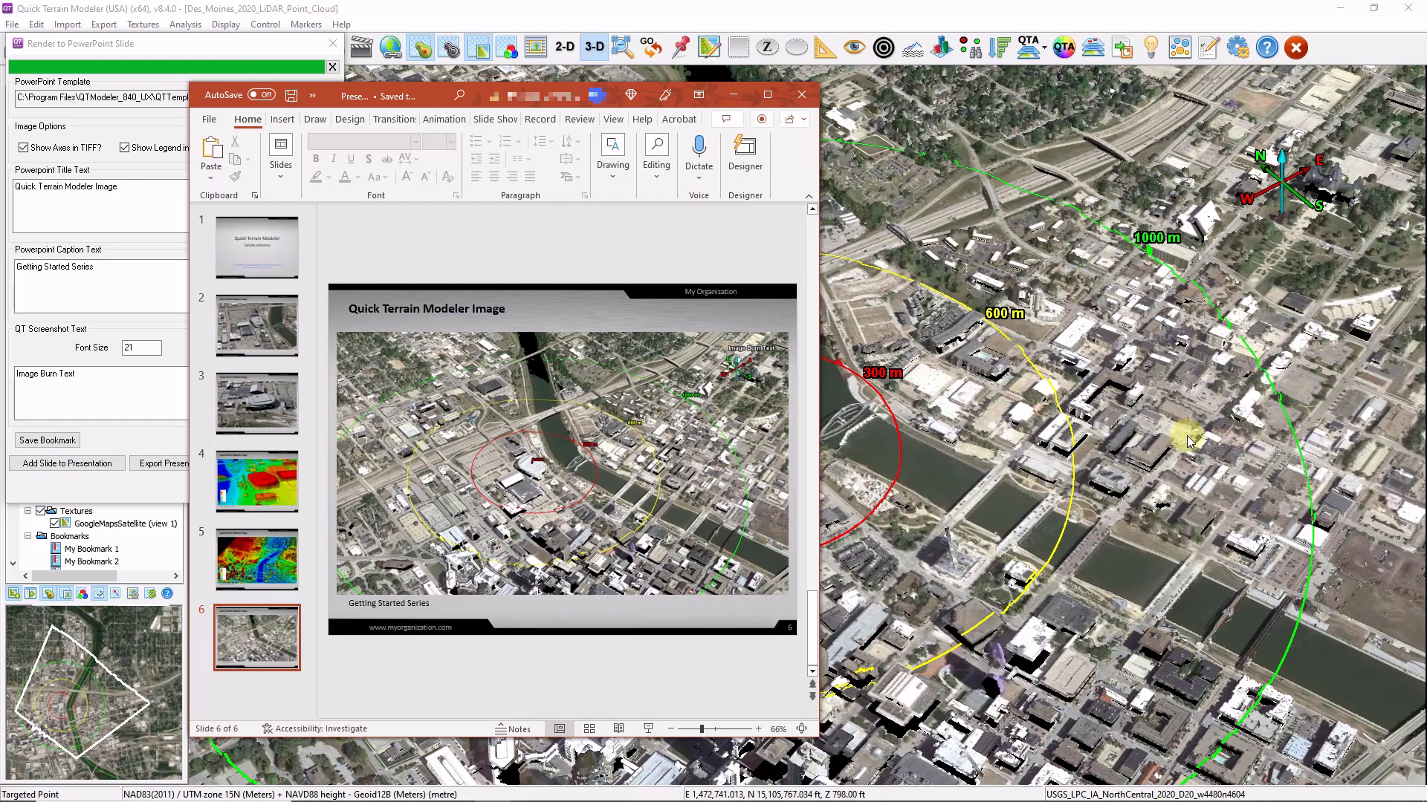
{"action": "left_click", "coordinate": [1101, 442]}
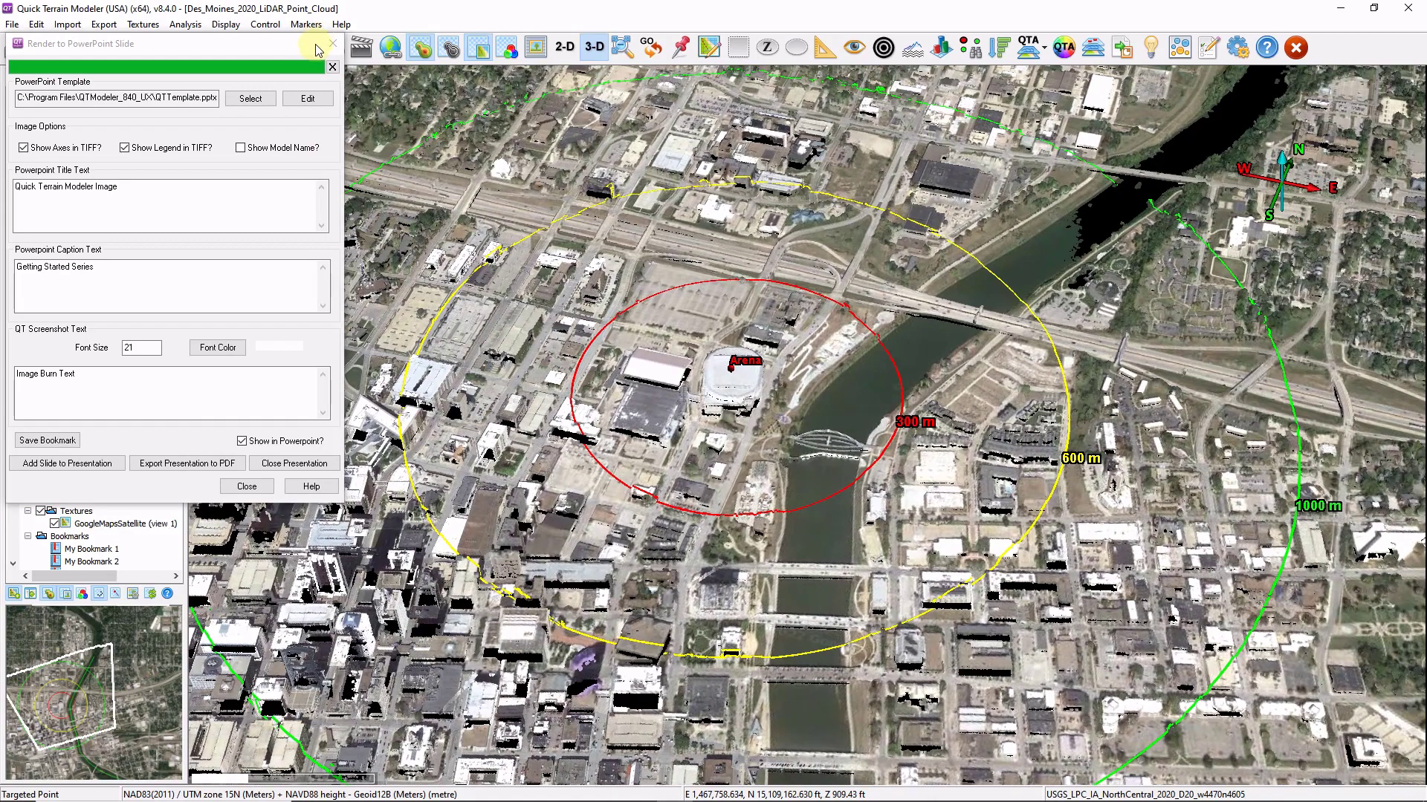
- Show Bare Earth without satellite texture, orbit east, and add the slope-map view as a slide
{"action": "left_click_drag", "start_coordinate": [282, 48], "coordinate": [569, 75]}
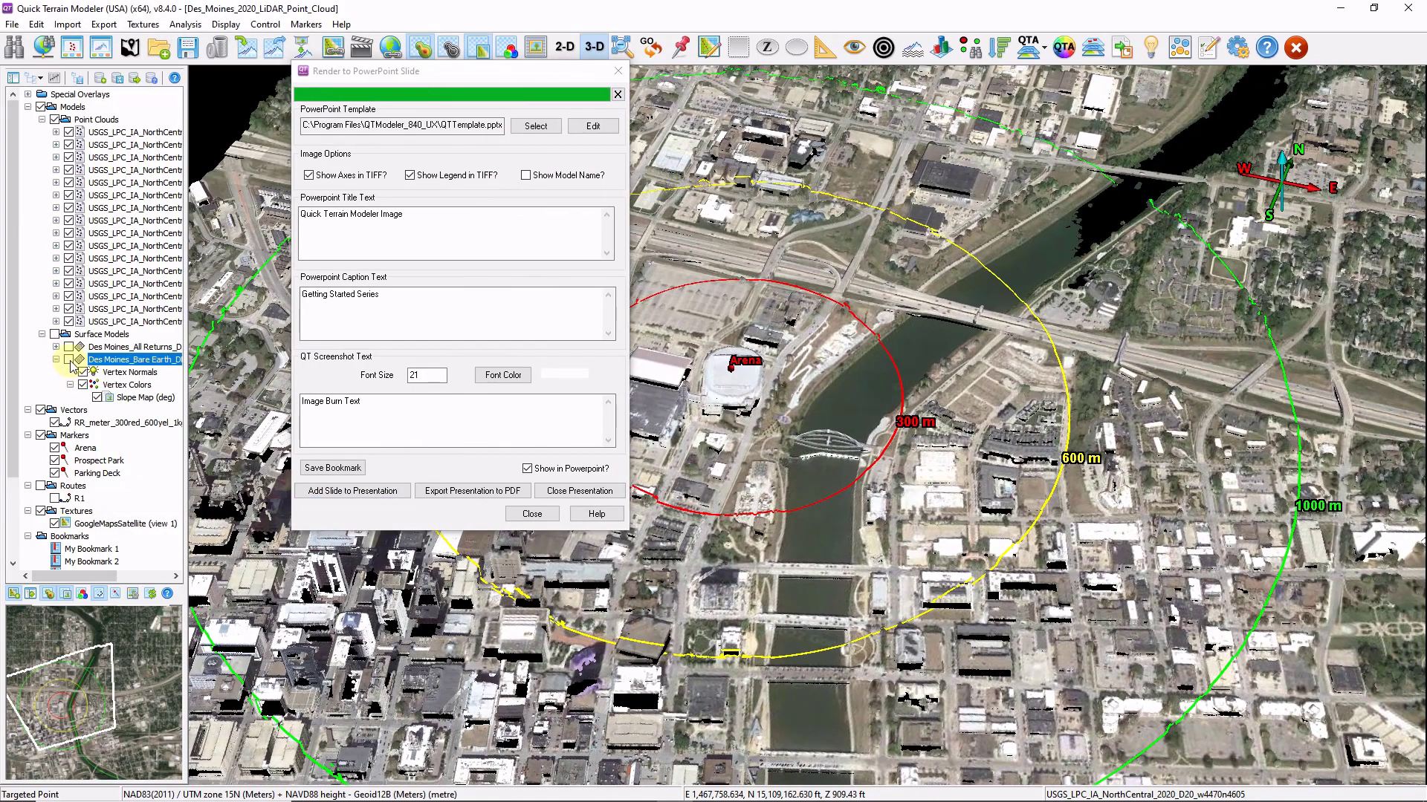
{"action": "left_click", "coordinate": [68, 145]}
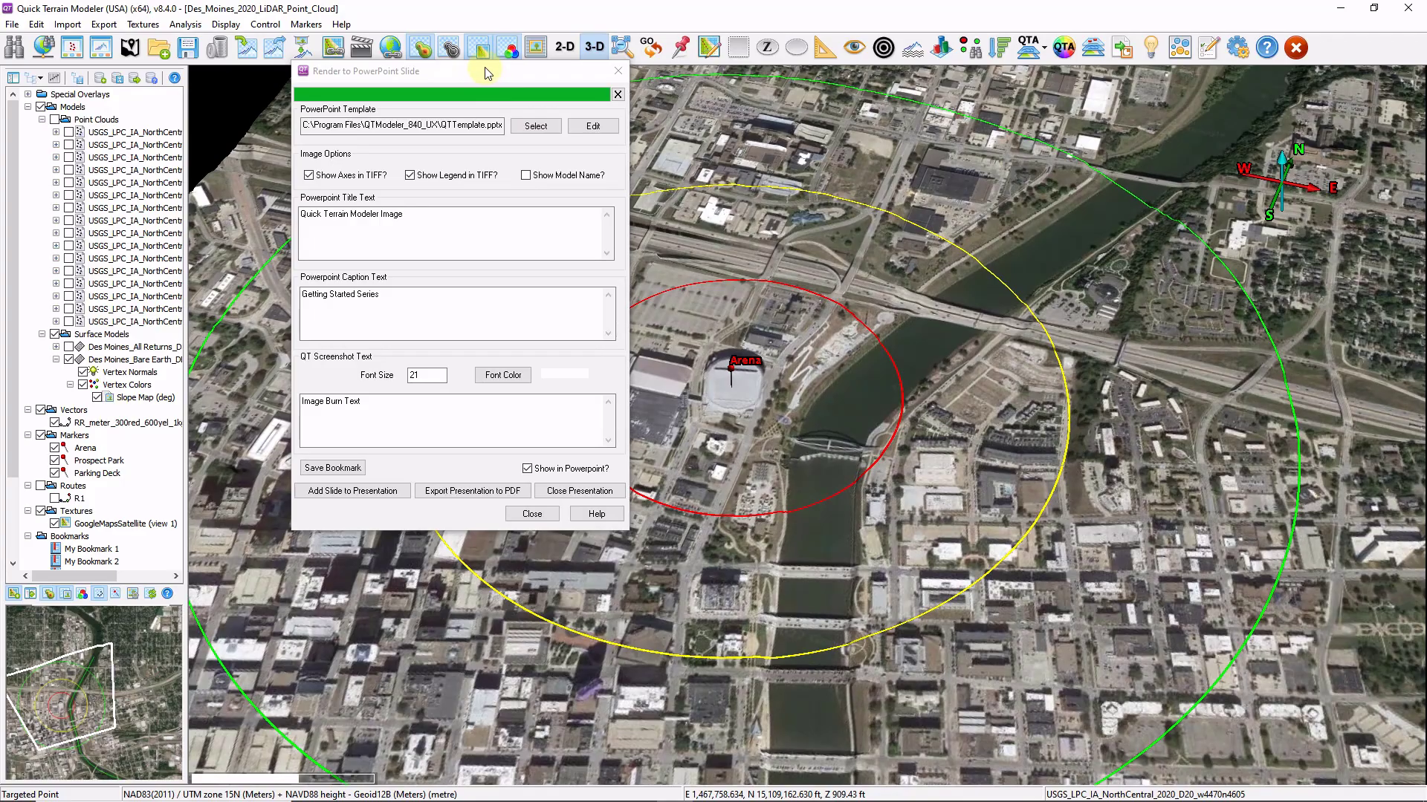
{"action": "left_click", "coordinate": [481, 55]}
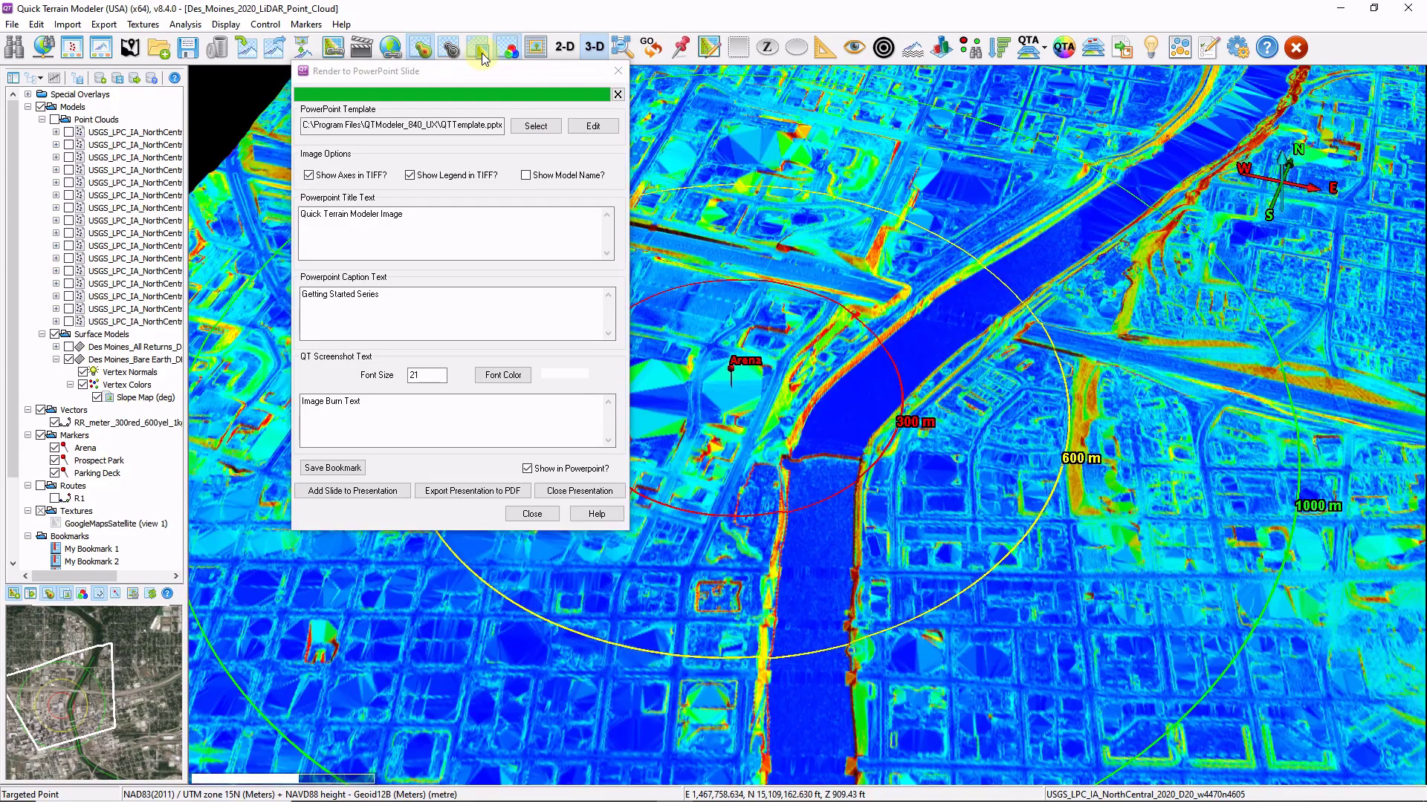
{"action": "left_click_drag", "start_coordinate": [1095, 474], "coordinate": [846, 492]}
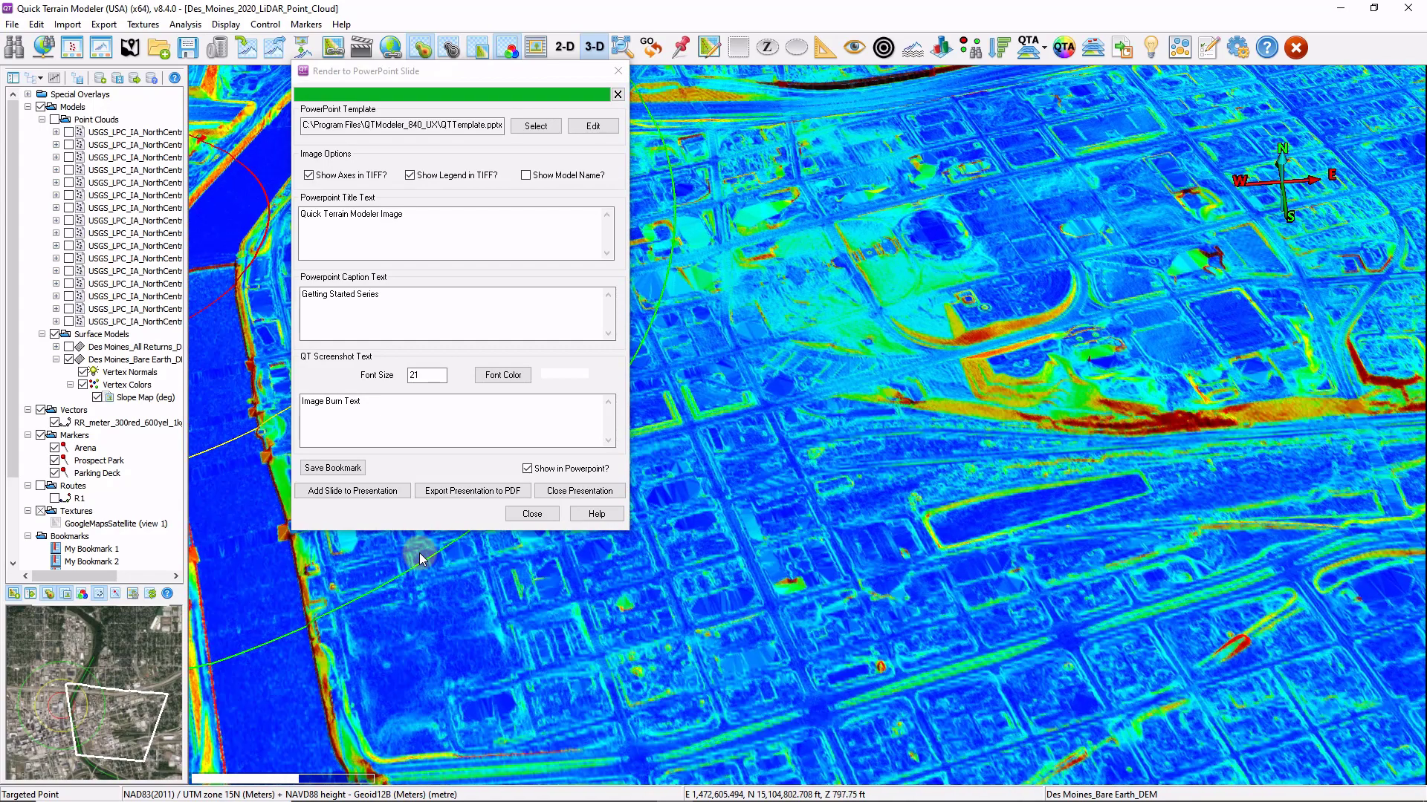
{"action": "left_click", "coordinate": [358, 496]}
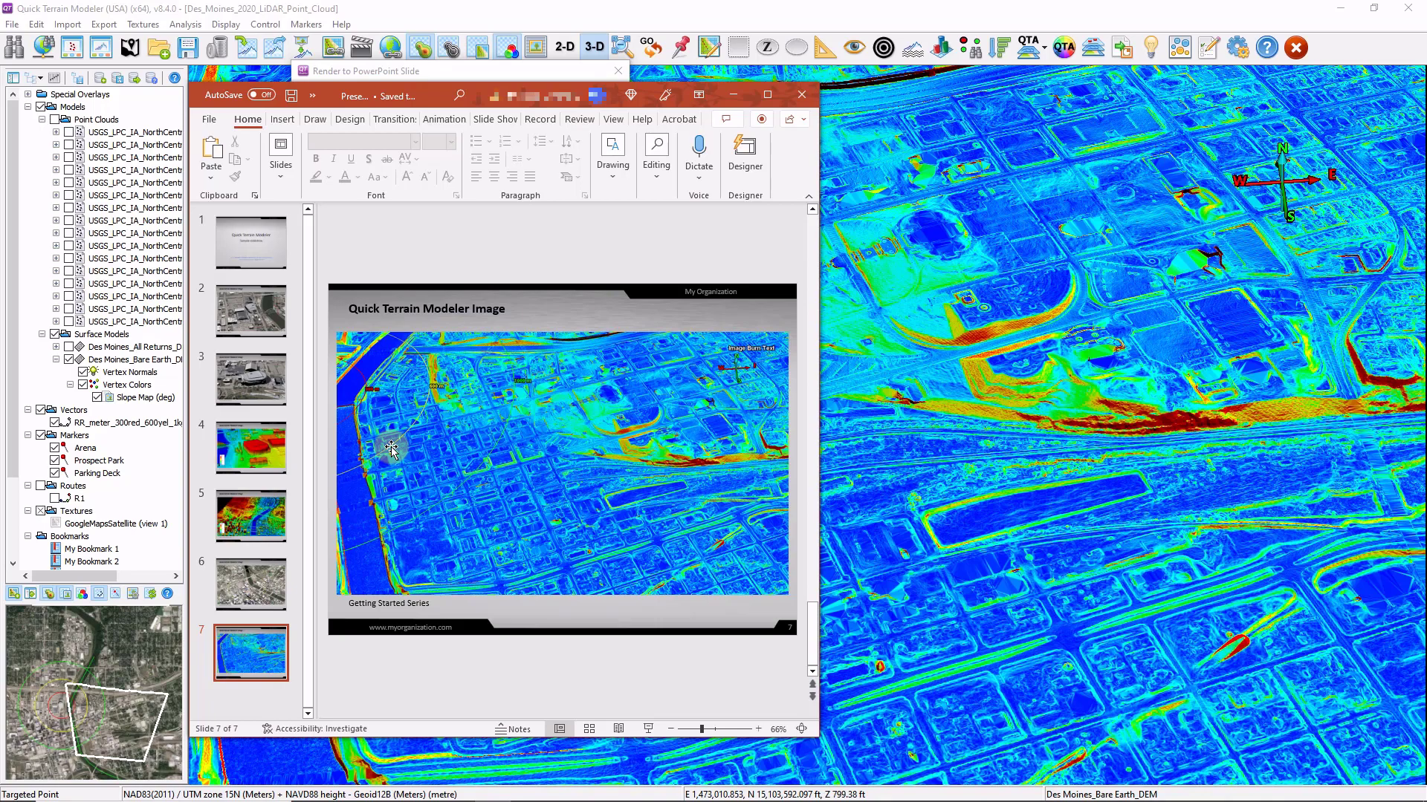
- Close PowerPoint once slide 7 shows the slope-map image, returning to the terrain view
{"action": "left_click", "coordinate": [803, 97]}
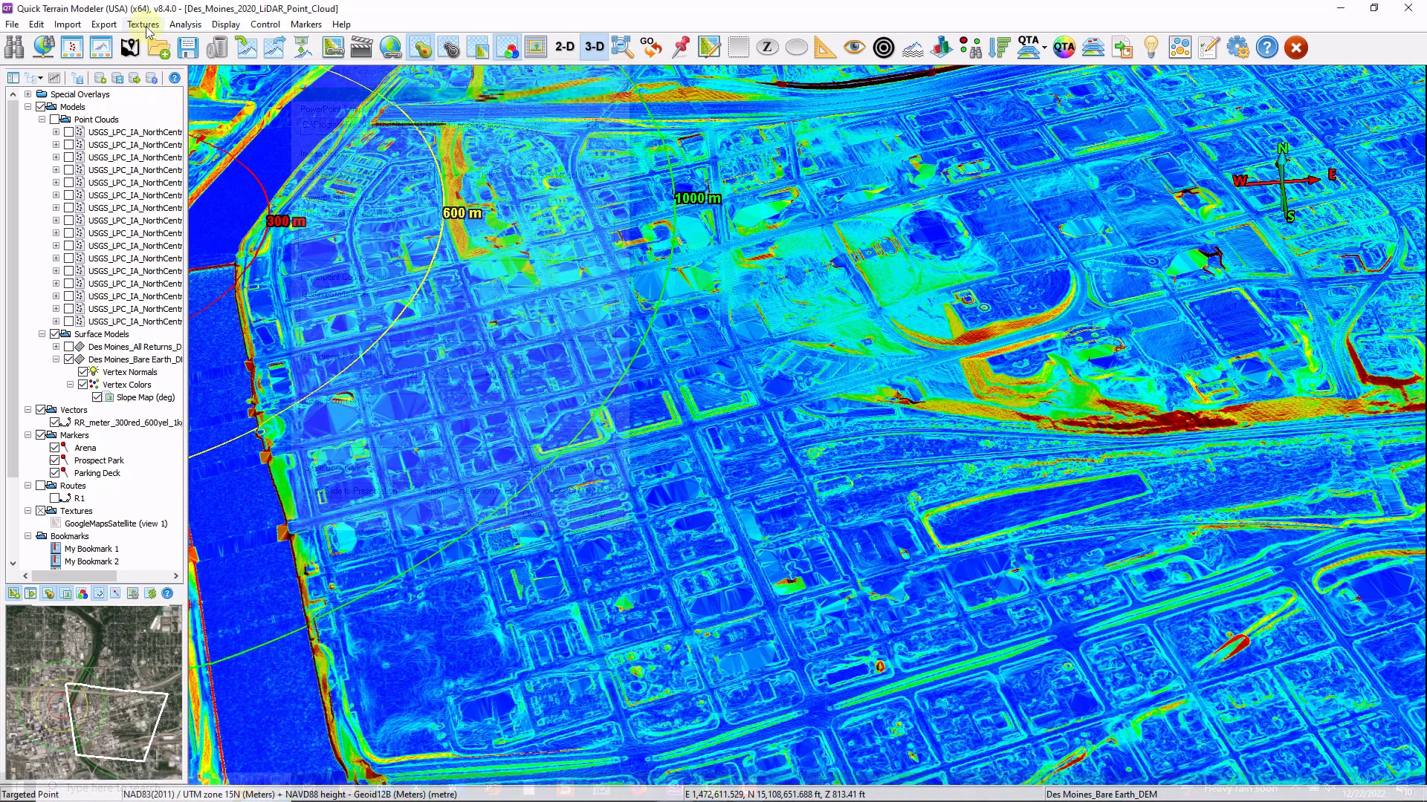
{"action": "left_click", "coordinate": [104, 24]}
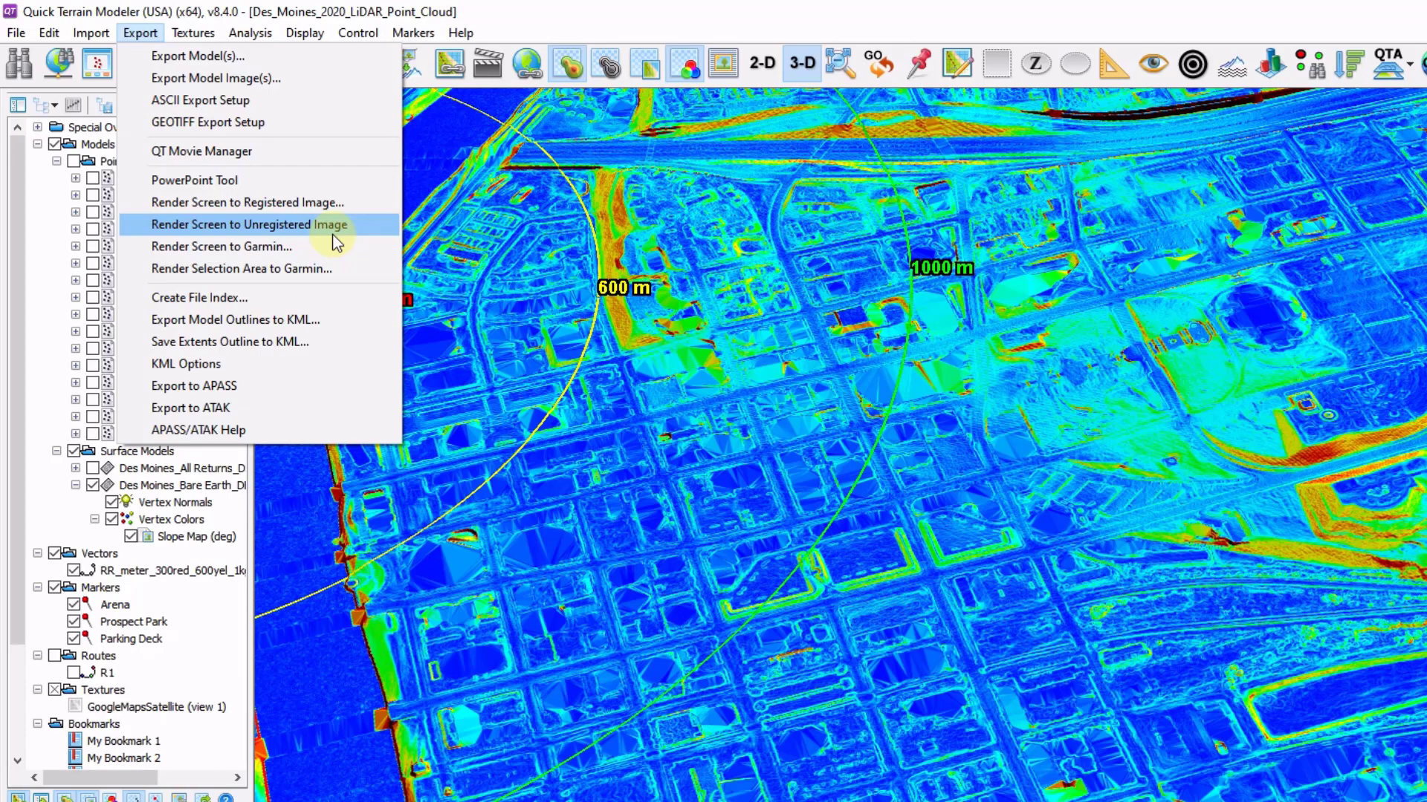
{"action": "left_click", "coordinate": [431, 216]}
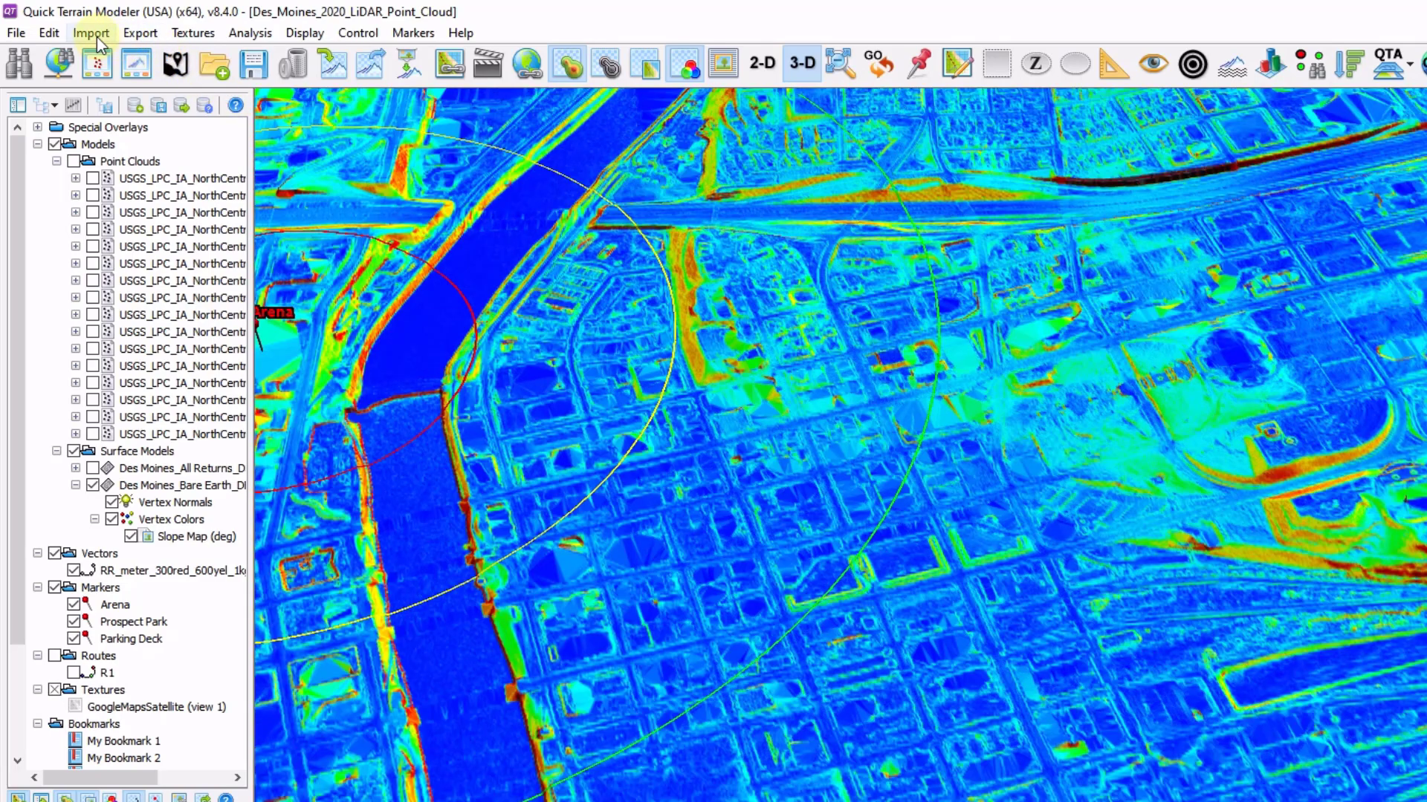
{"action": "left_click", "coordinate": [93, 33]}
- Load the four Des Moines LAZ tiles (w4470n4603–n4606) into the Tiling Toolkit, maximized full screen
{"action": "left_click", "coordinate": [123, 97]}
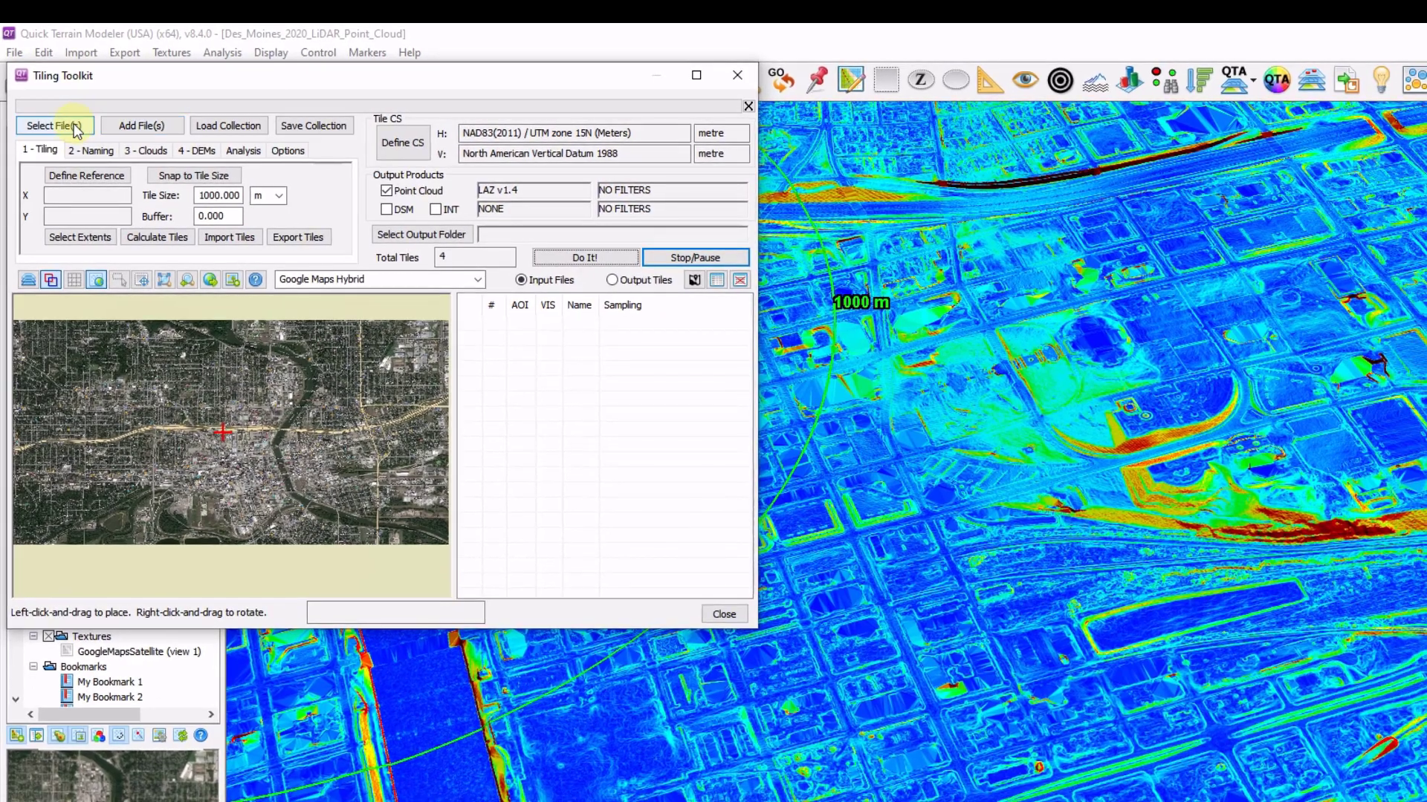
{"action": "left_click", "coordinate": [75, 128]}
{"action": "left_click", "coordinate": [147, 160]}
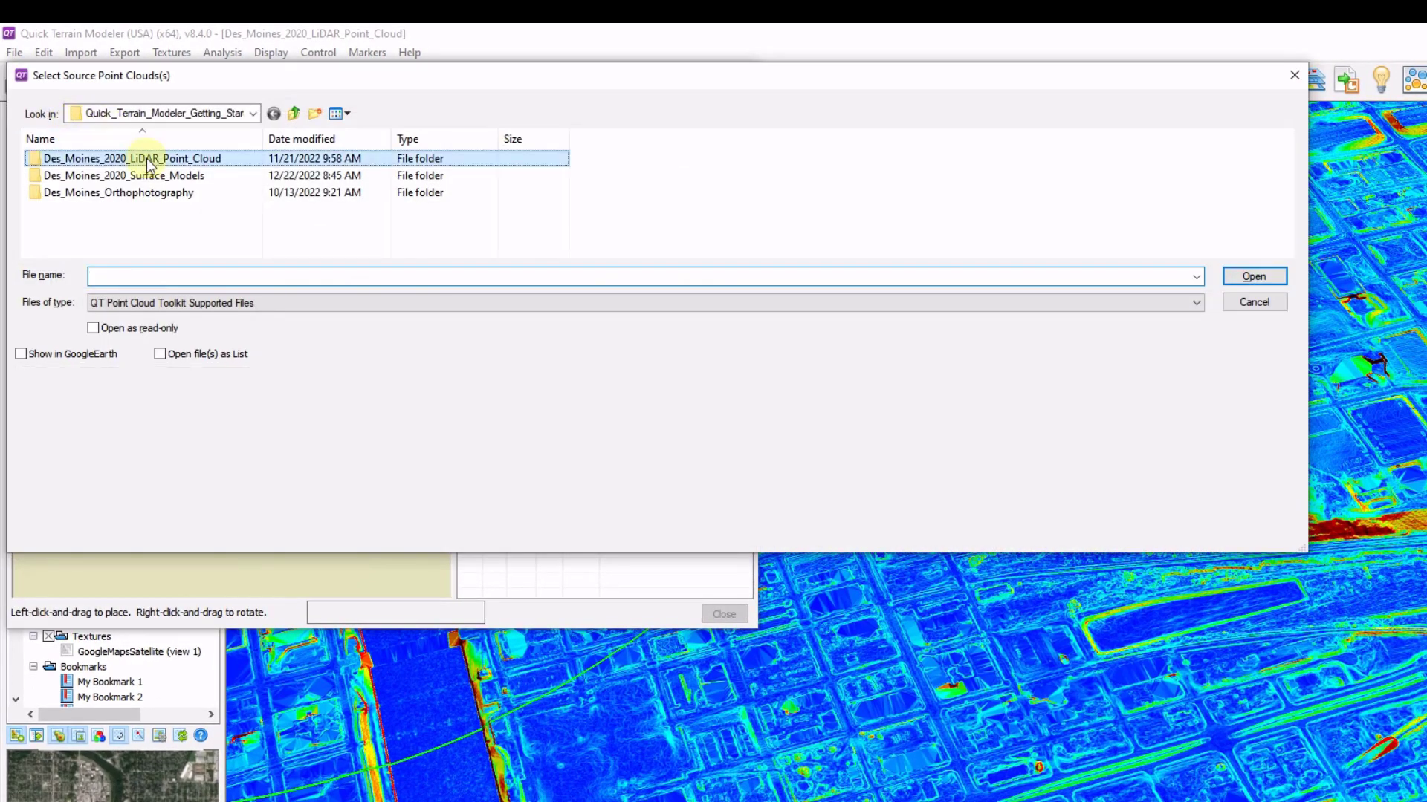
{"action": "double_click", "coordinate": [147, 160]}
{"action": "left_click_drag", "start_coordinate": [582, 170], "coordinate": [230, 219]}
{"action": "left_click", "coordinate": [1255, 276]}
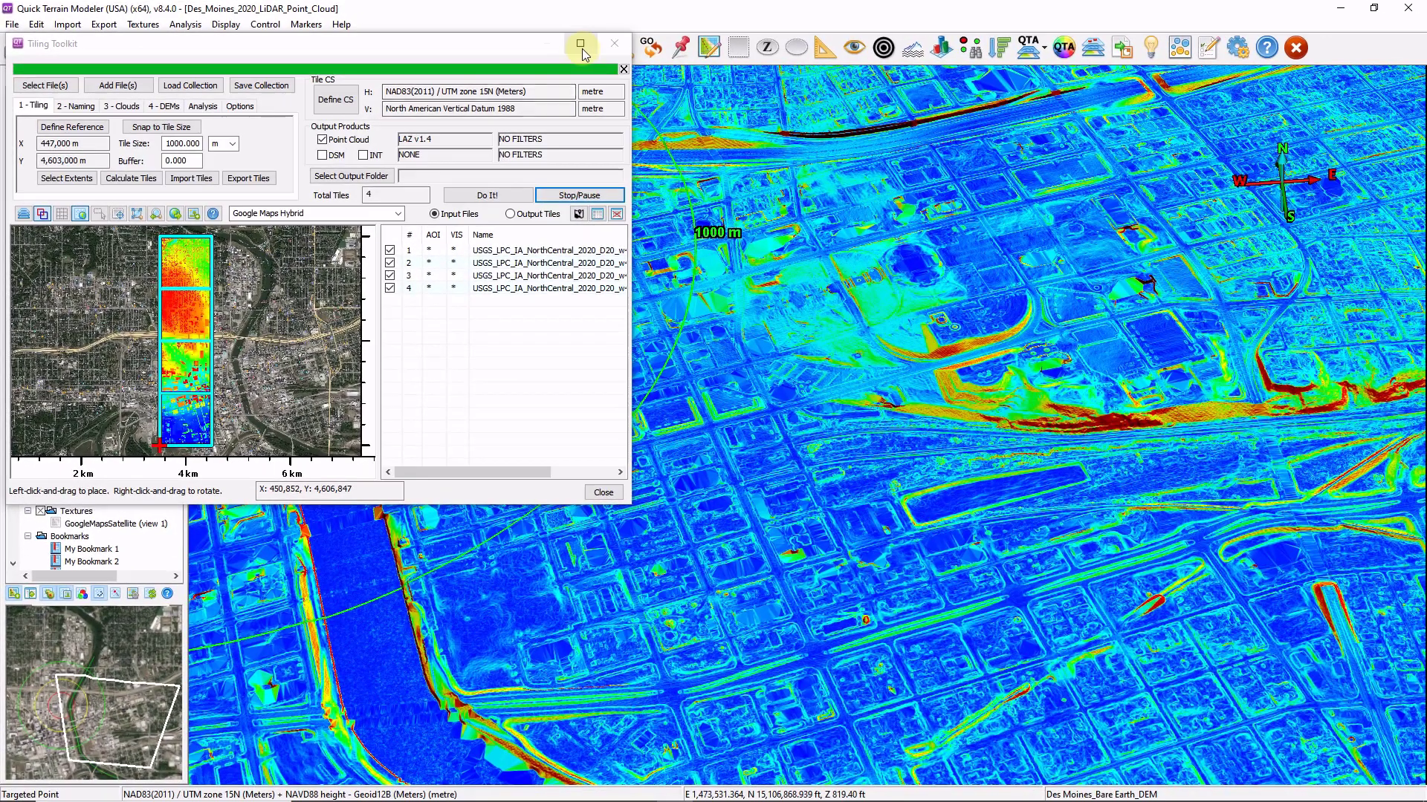
{"action": "left_click", "coordinate": [696, 75]}
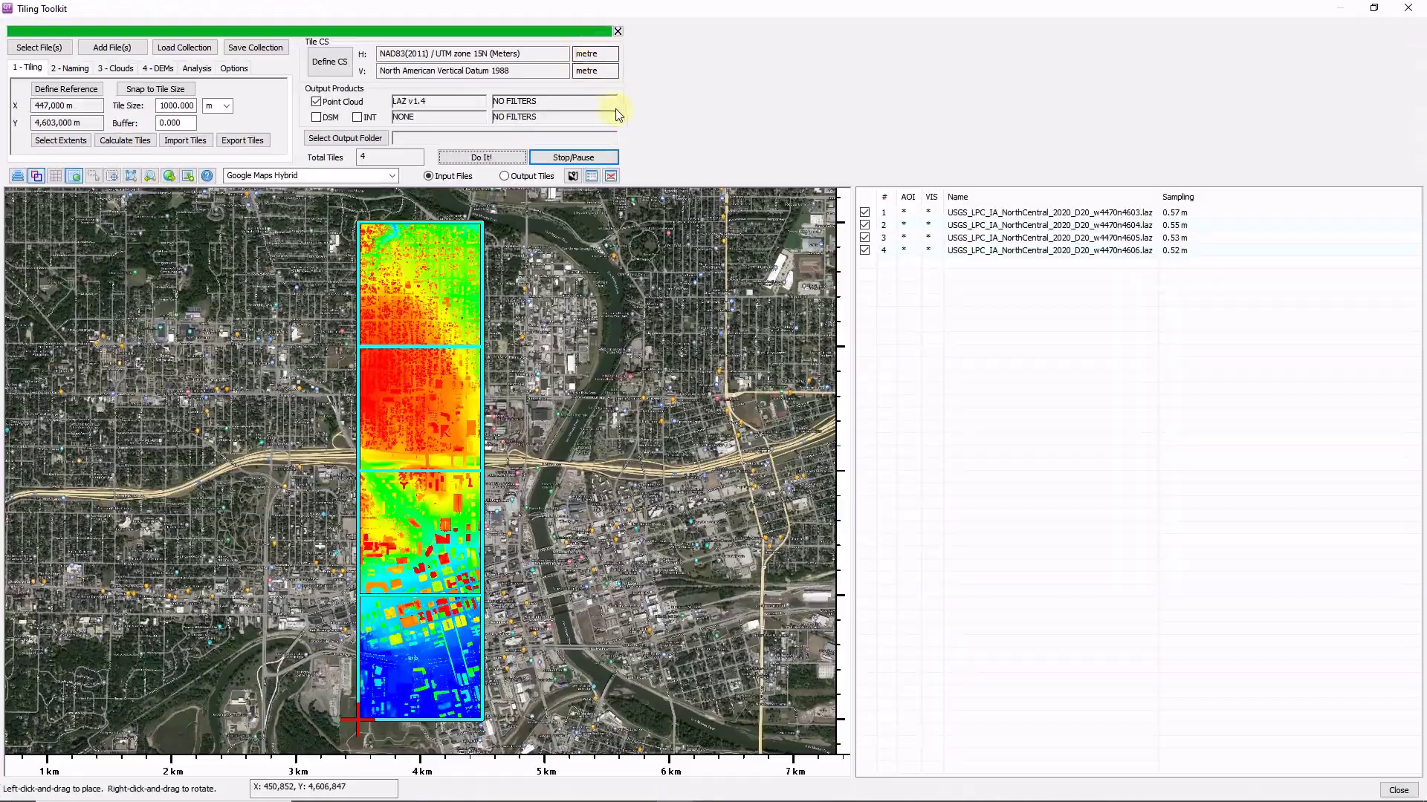
- Draw an area of interest over the strip and set the extents to all four files
{"action": "scroll", "coordinate": [311, 385], "scroll_direction": "up", "scroll_amount": 5}
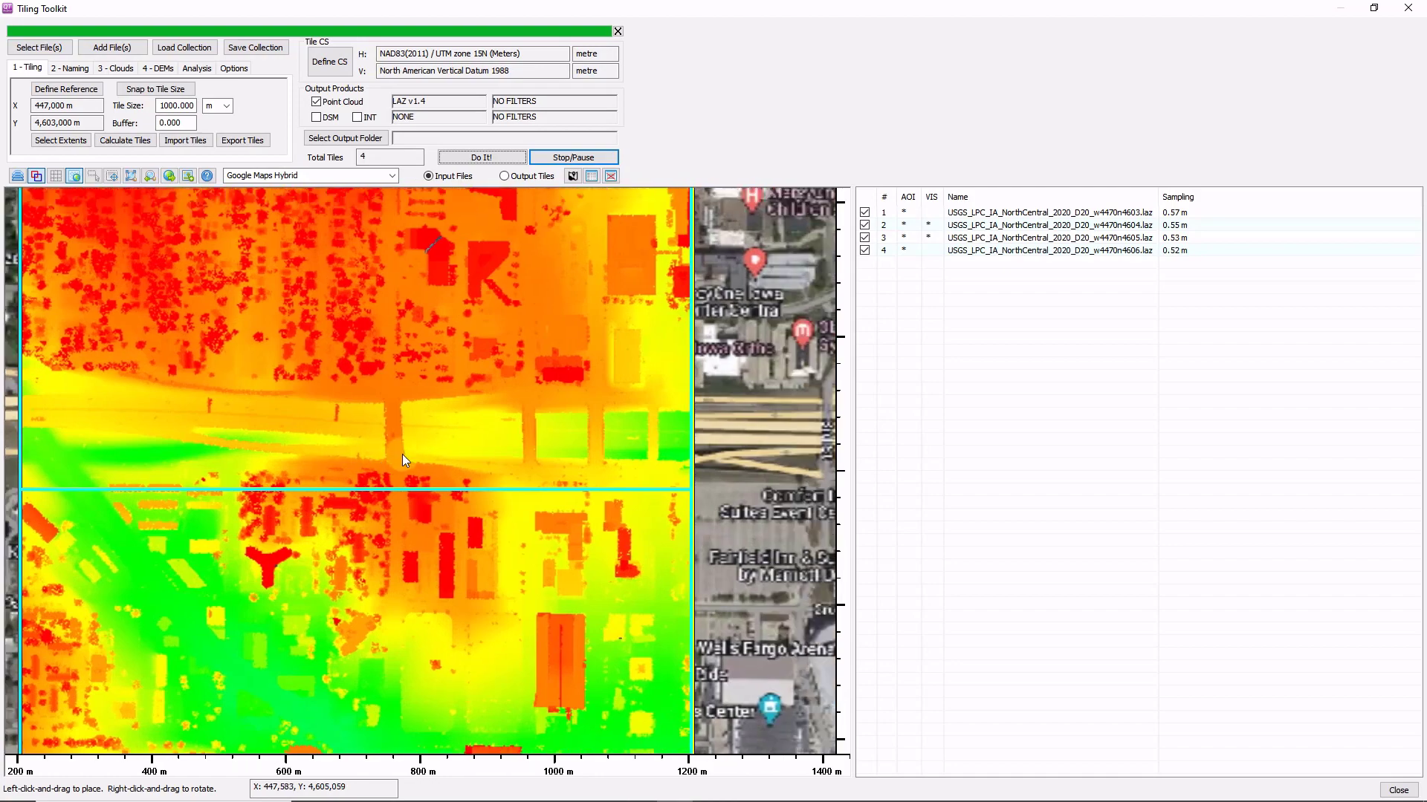
{"action": "middle_click_drag", "start_coordinate": [403, 454], "coordinate": [330, 520]}
{"action": "scroll", "coordinate": [426, 453], "scroll_direction": "down", "scroll_amount": 5}
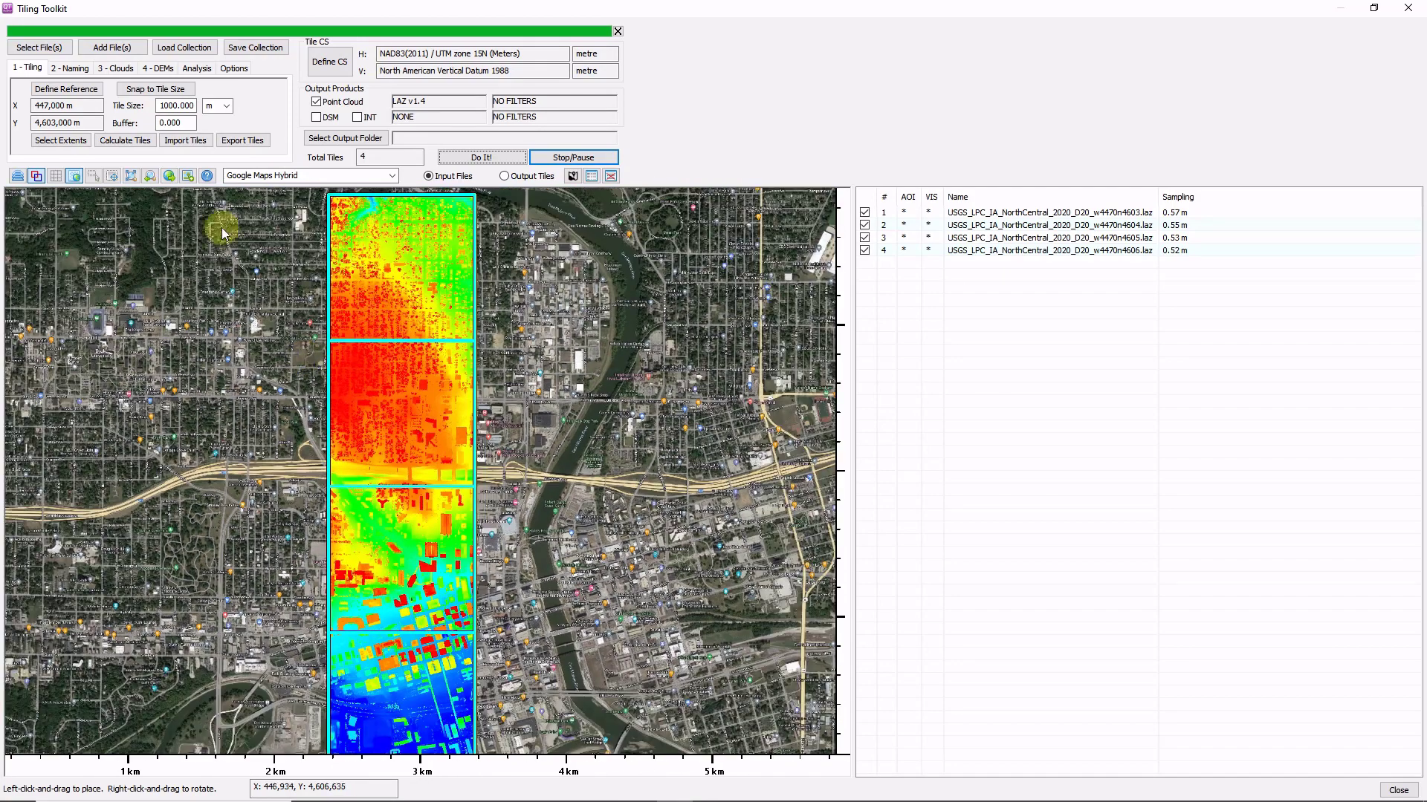
{"action": "left_click", "coordinate": [93, 175]}
{"action": "left_click_drag", "start_coordinate": [355, 300], "coordinate": [470, 440]}
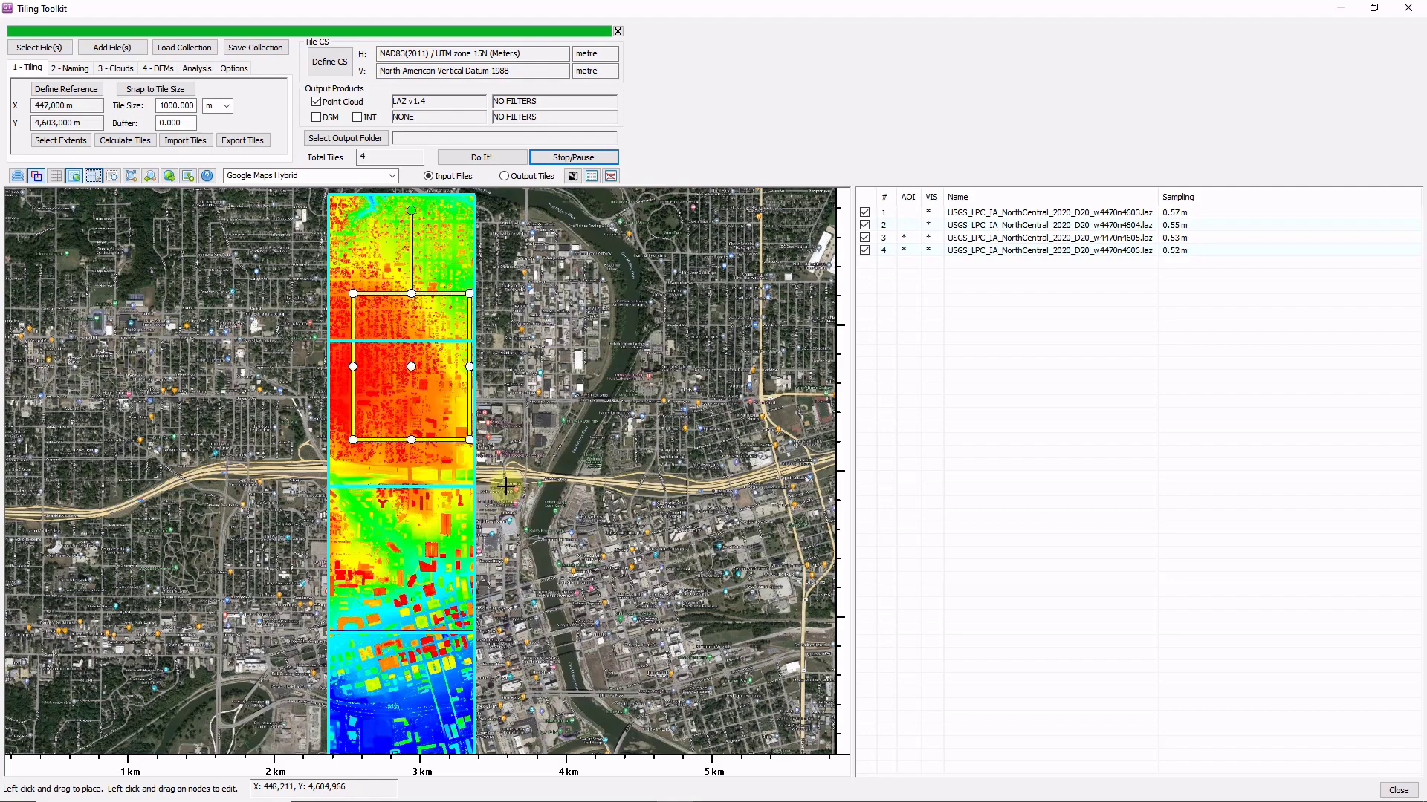
{"action": "left_click", "coordinate": [75, 147]}
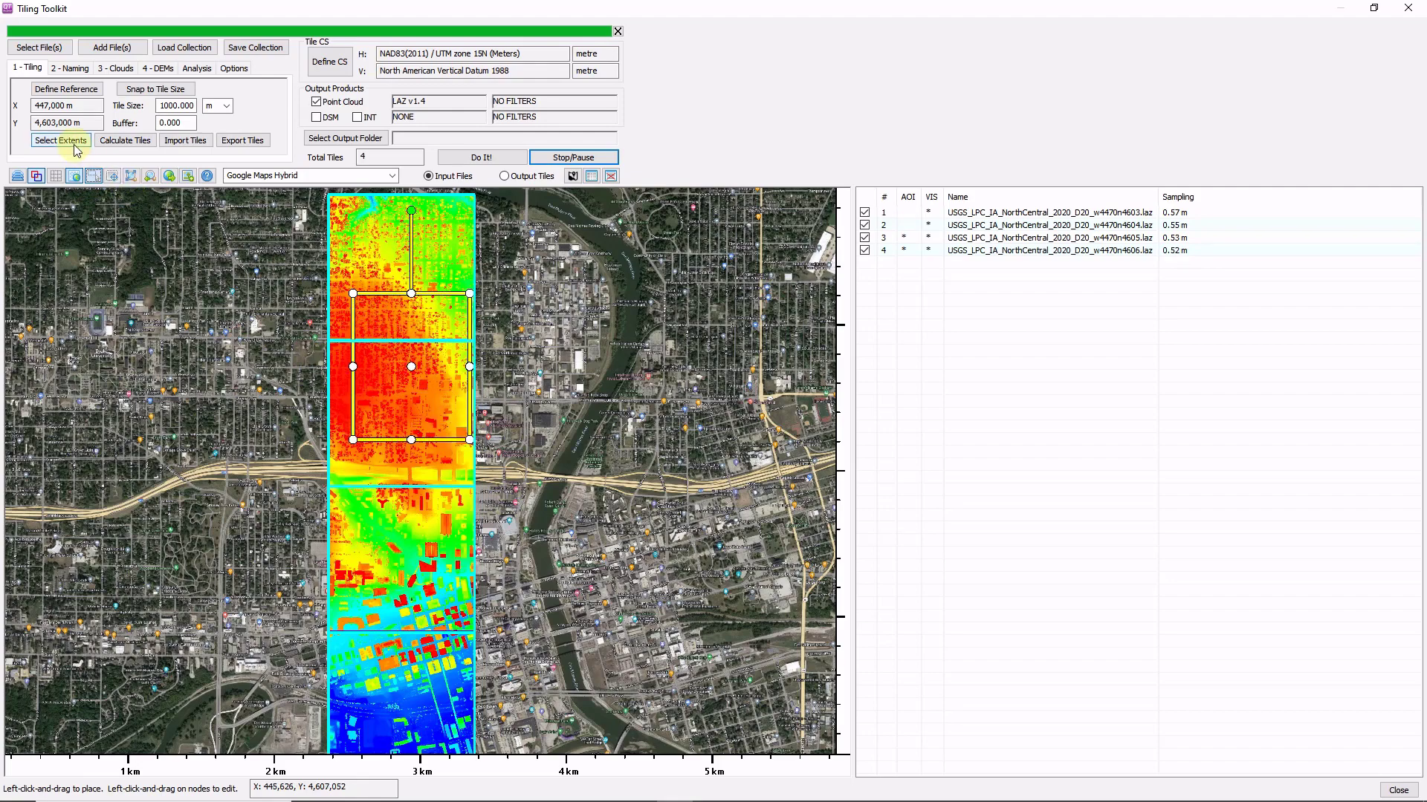
{"action": "left_click", "coordinate": [75, 141]}
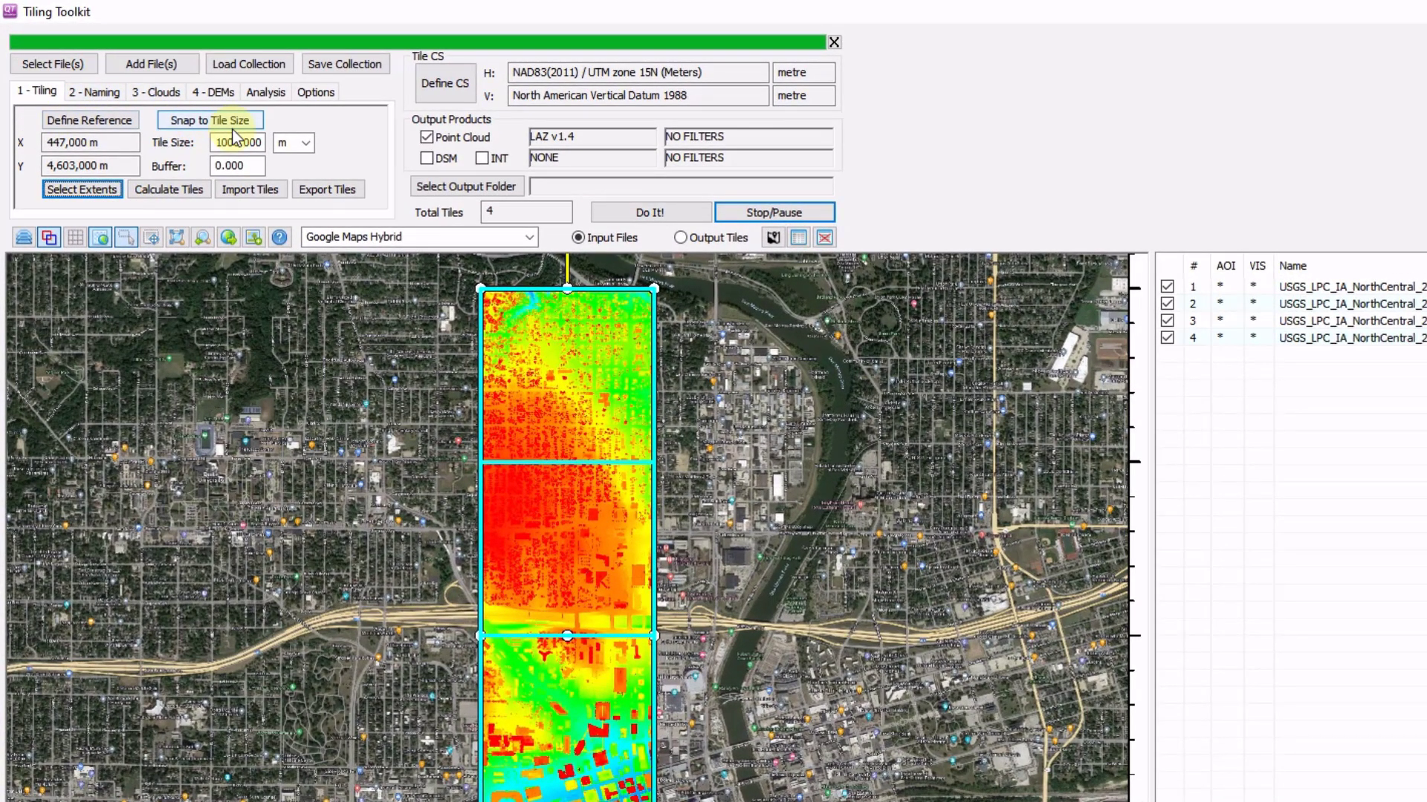
- Set the tile size to 250 m and calculate the 64 output tiles
{"action": "left_click_drag", "start_coordinate": [216, 143], "coordinate": [267, 142]}
{"action": "type", "text": "250"}
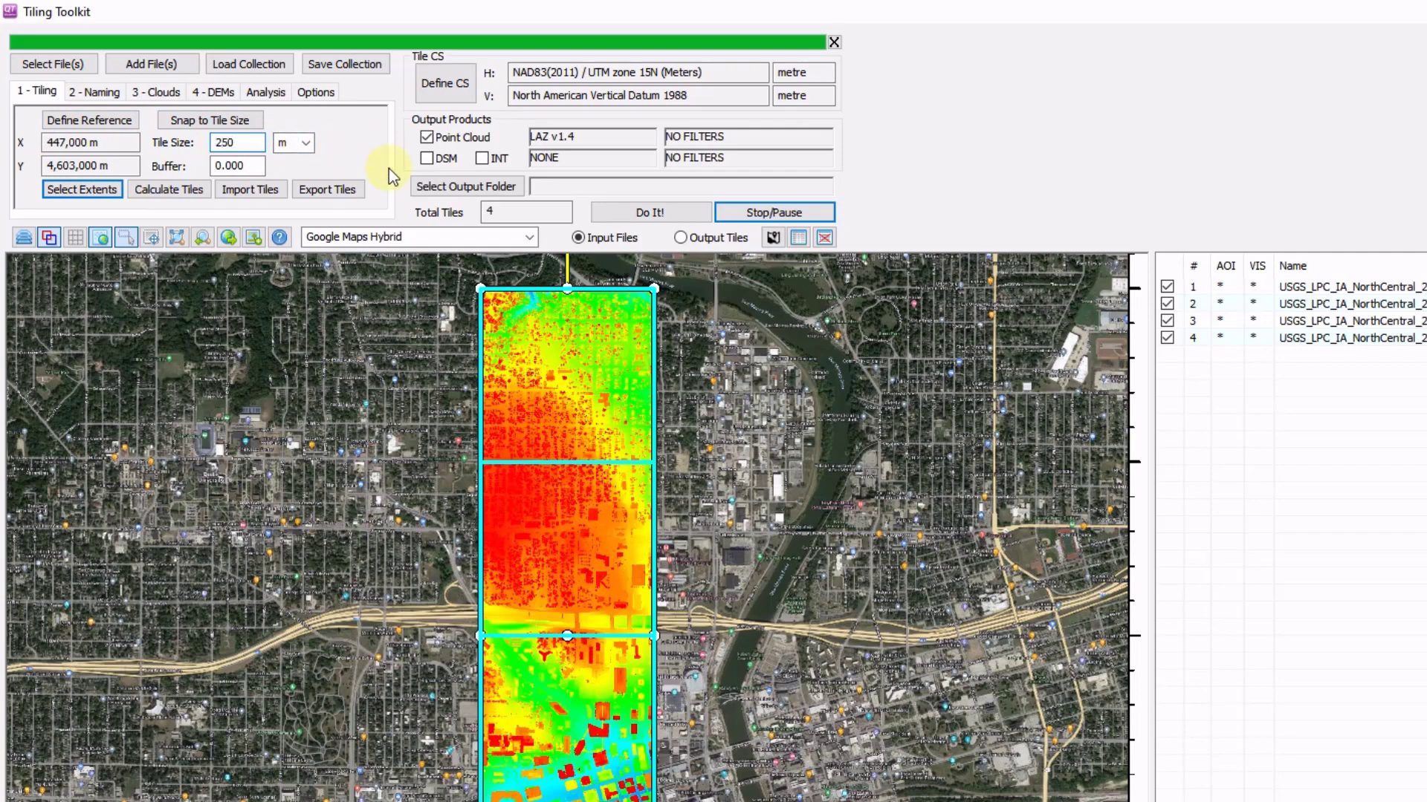
{"action": "left_click", "coordinate": [169, 190]}
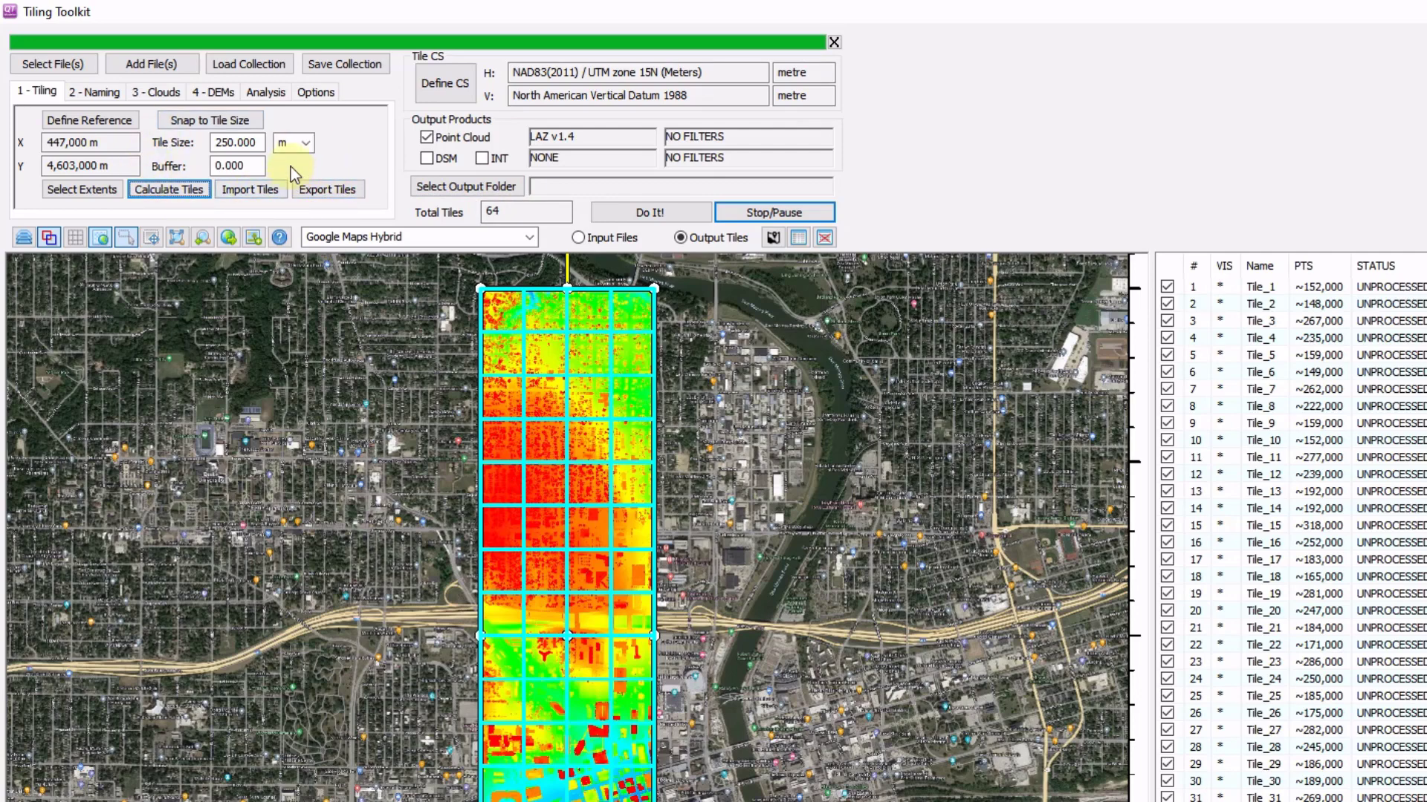
- Rename the 64 tiles with the NAME_XXX_YYY scheme and base name GS, e.g. GS_47000_03000
{"action": "left_click", "coordinate": [104, 92]}
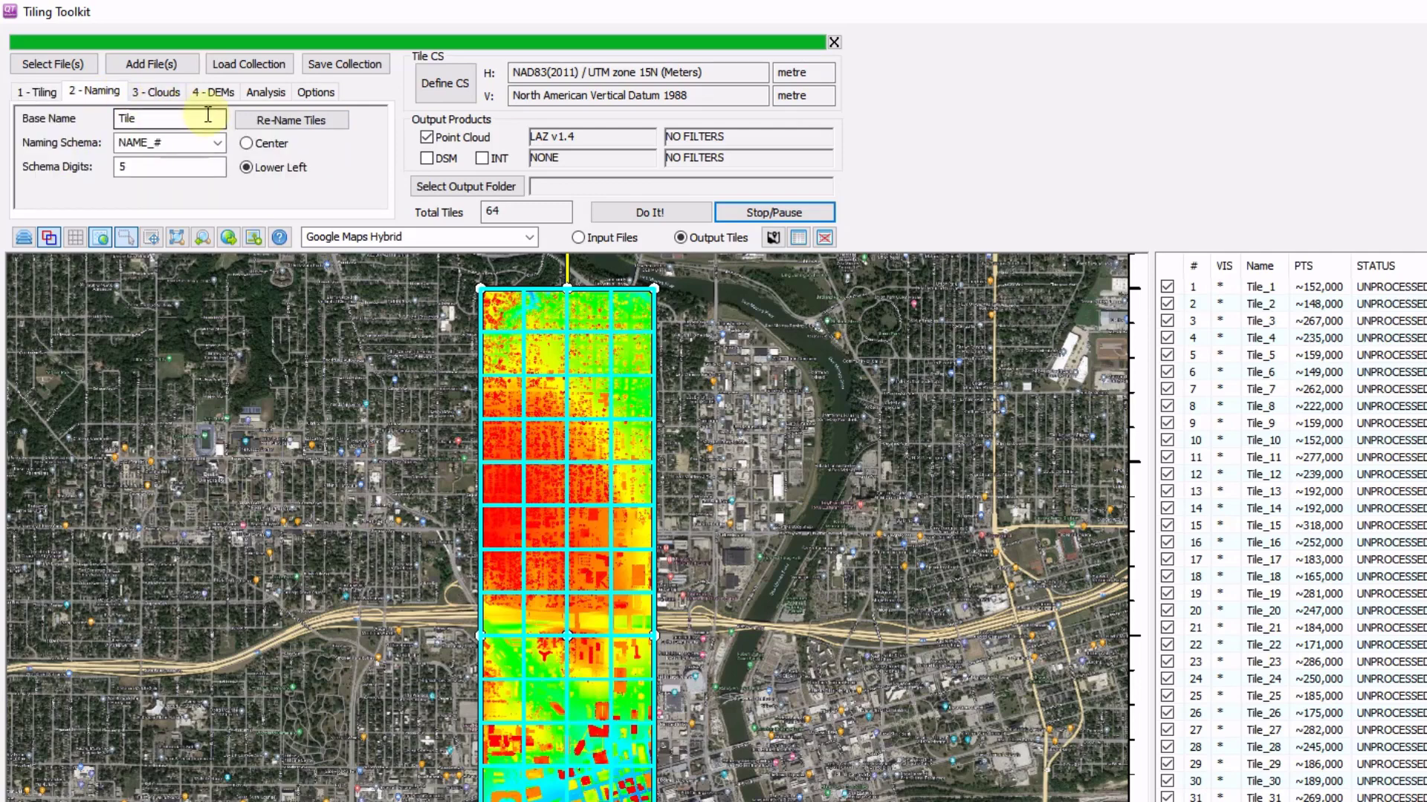
{"action": "left_click", "coordinate": [218, 144]}
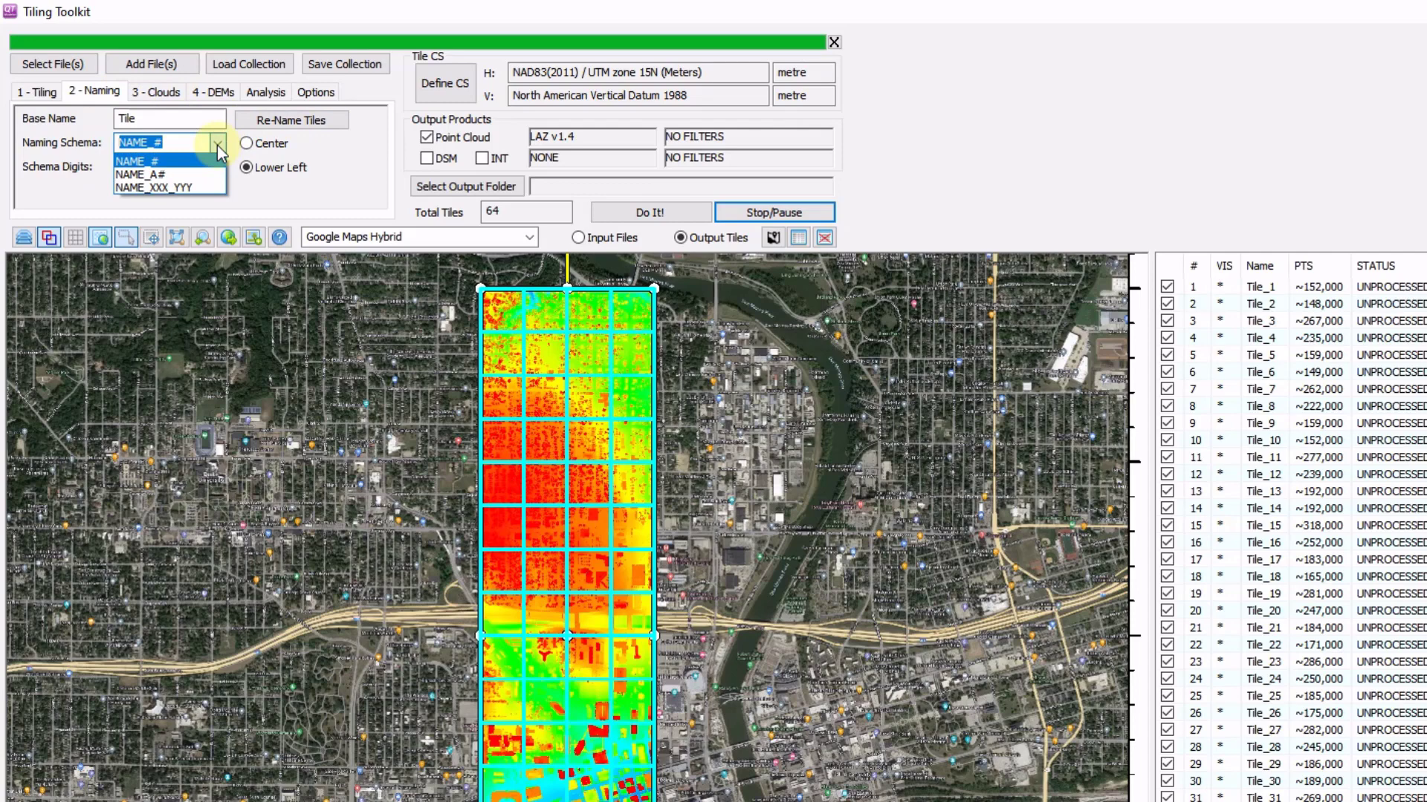
{"action": "left_click", "coordinate": [187, 186]}
{"action": "double_click", "coordinate": [125, 118]}
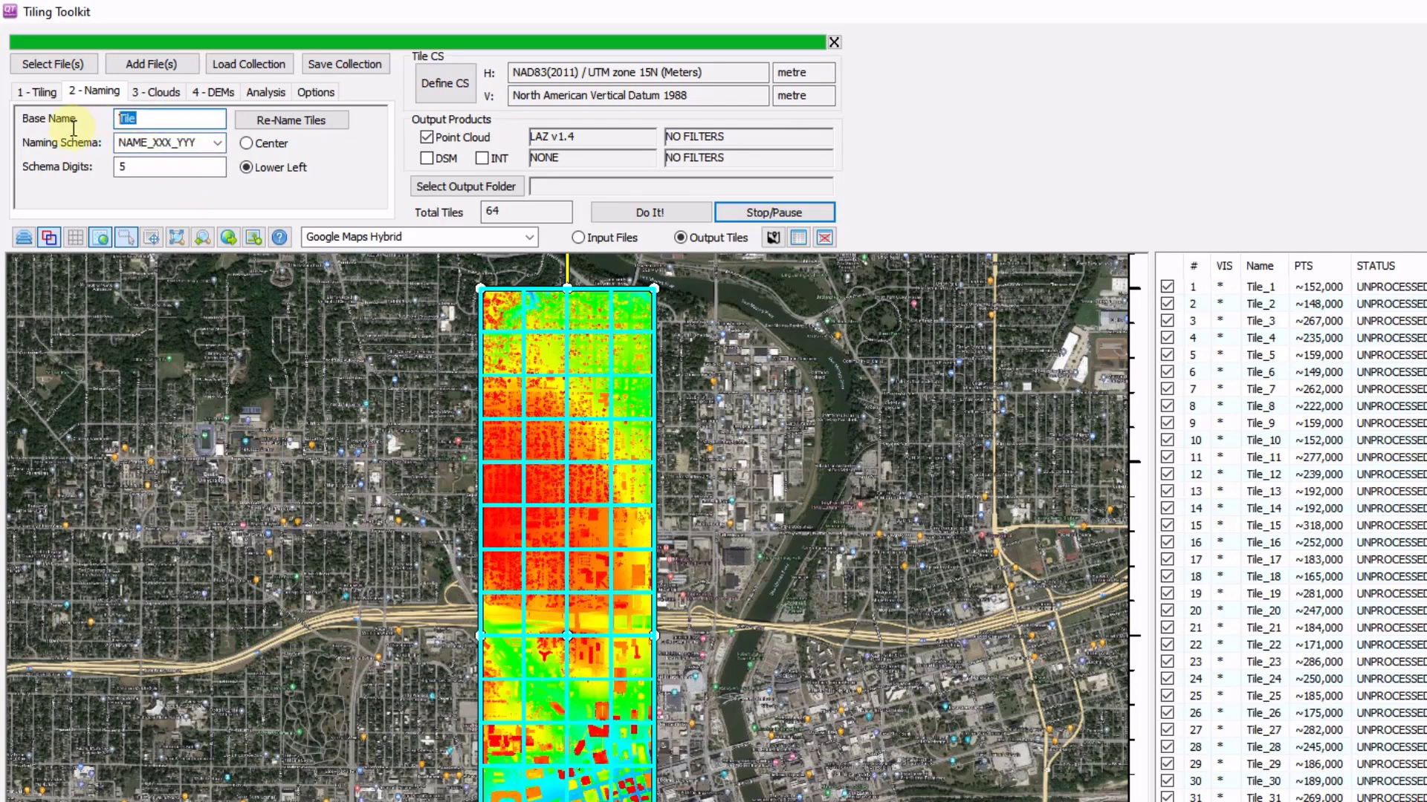
{"action": "left_click", "coordinate": [127, 171]}
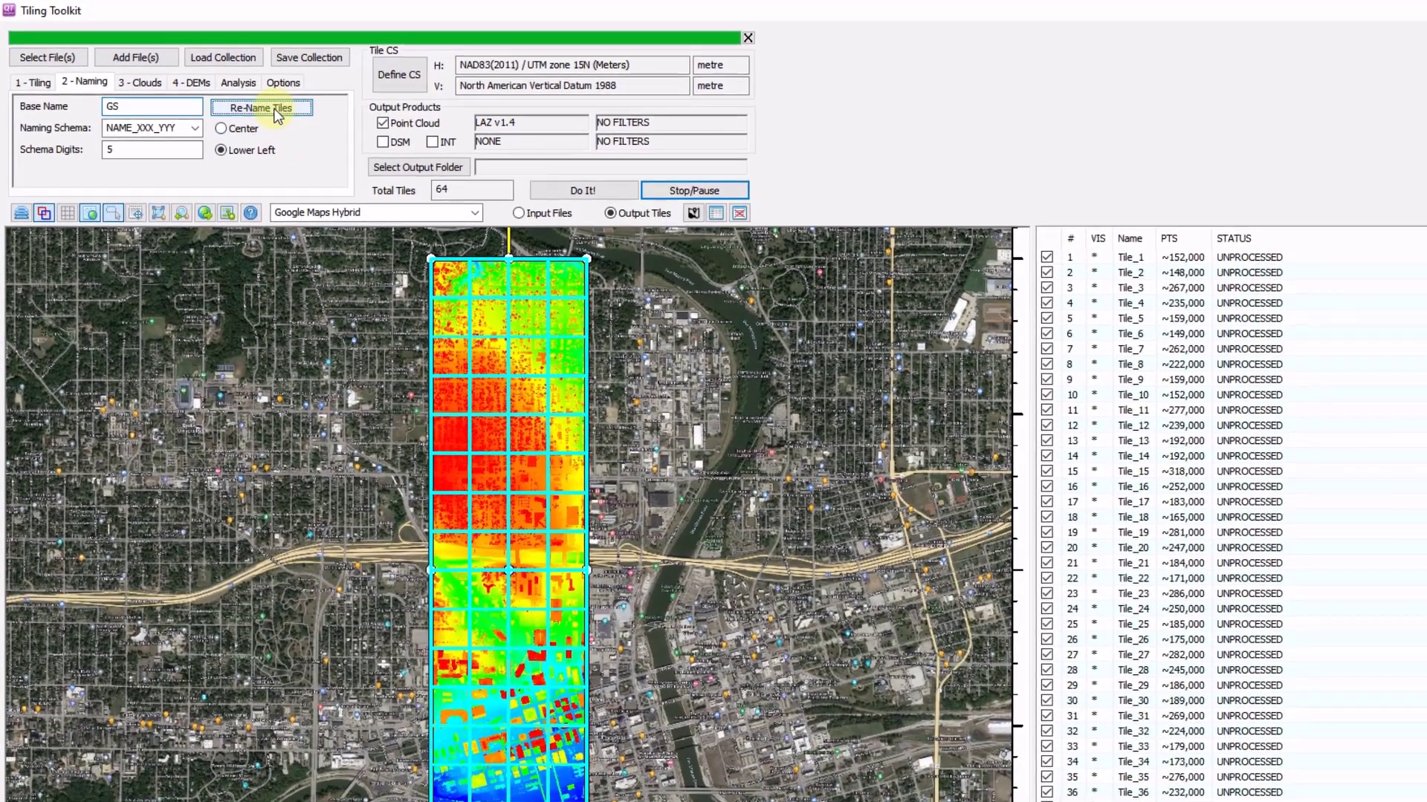
{"action": "left_click", "coordinate": [285, 118]}
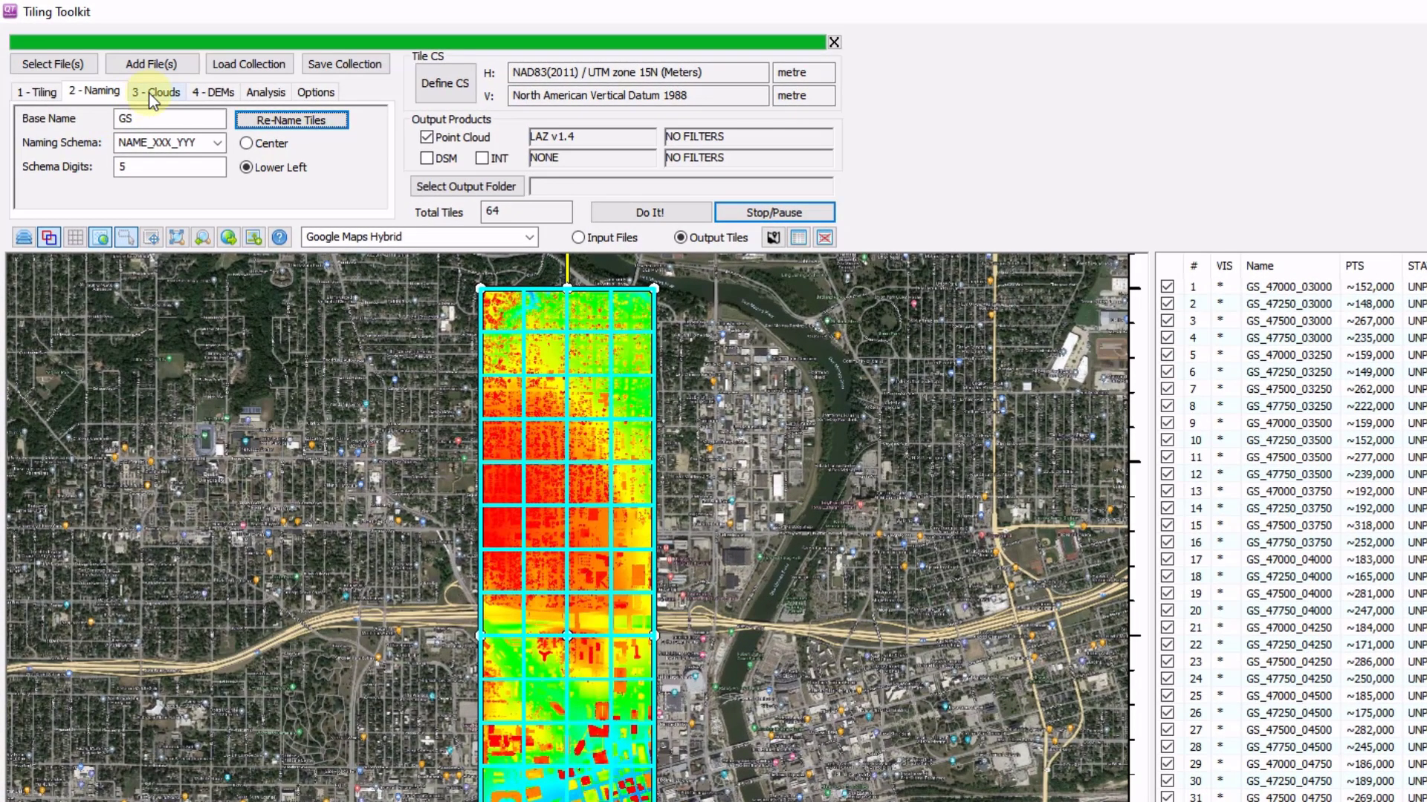
{"action": "left_click", "coordinate": [134, 86]}
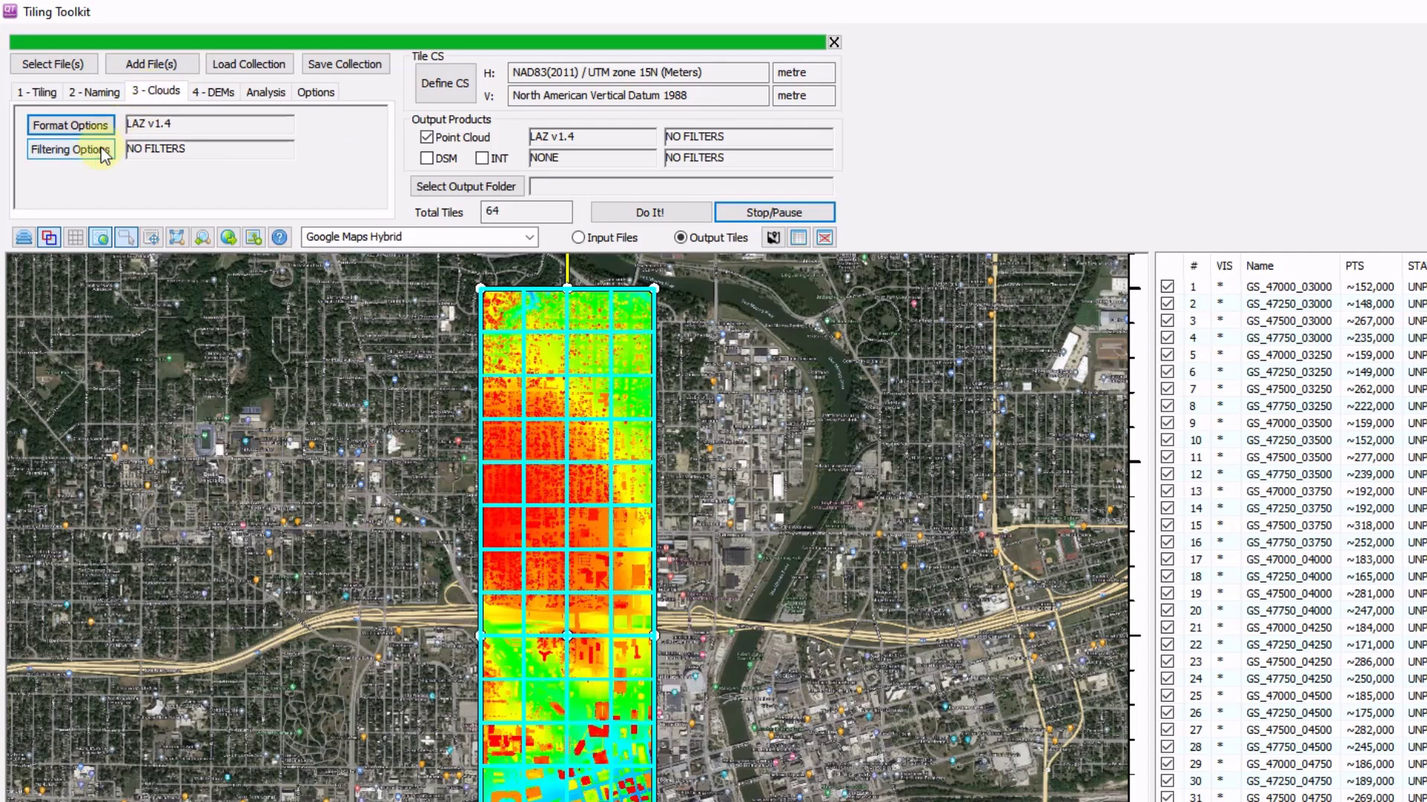
- Review the DEM, density analysis and thumbnail/background image output settings
{"action": "left_click", "coordinate": [210, 93]}
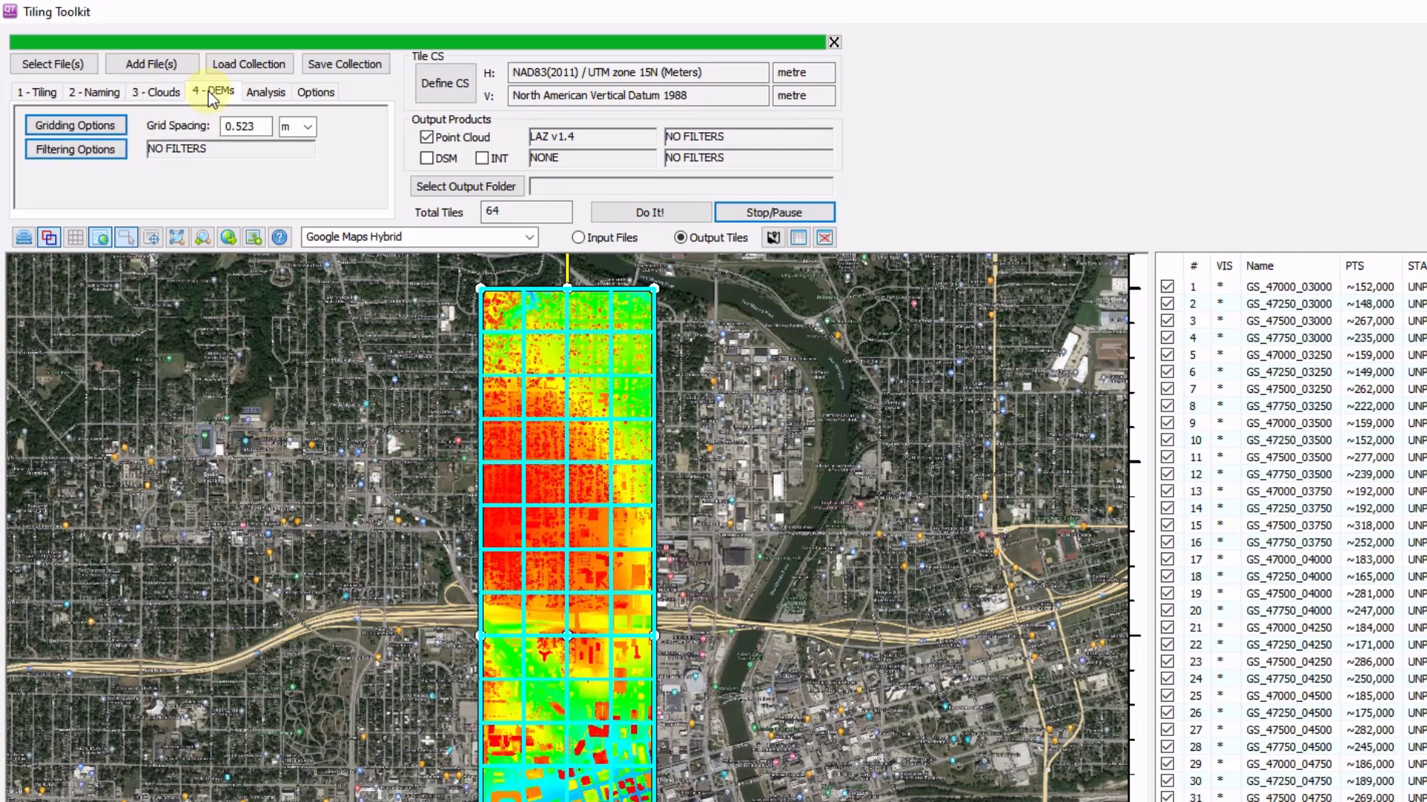
{"action": "left_click", "coordinate": [314, 91]}
{"action": "left_click", "coordinate": [273, 94]}
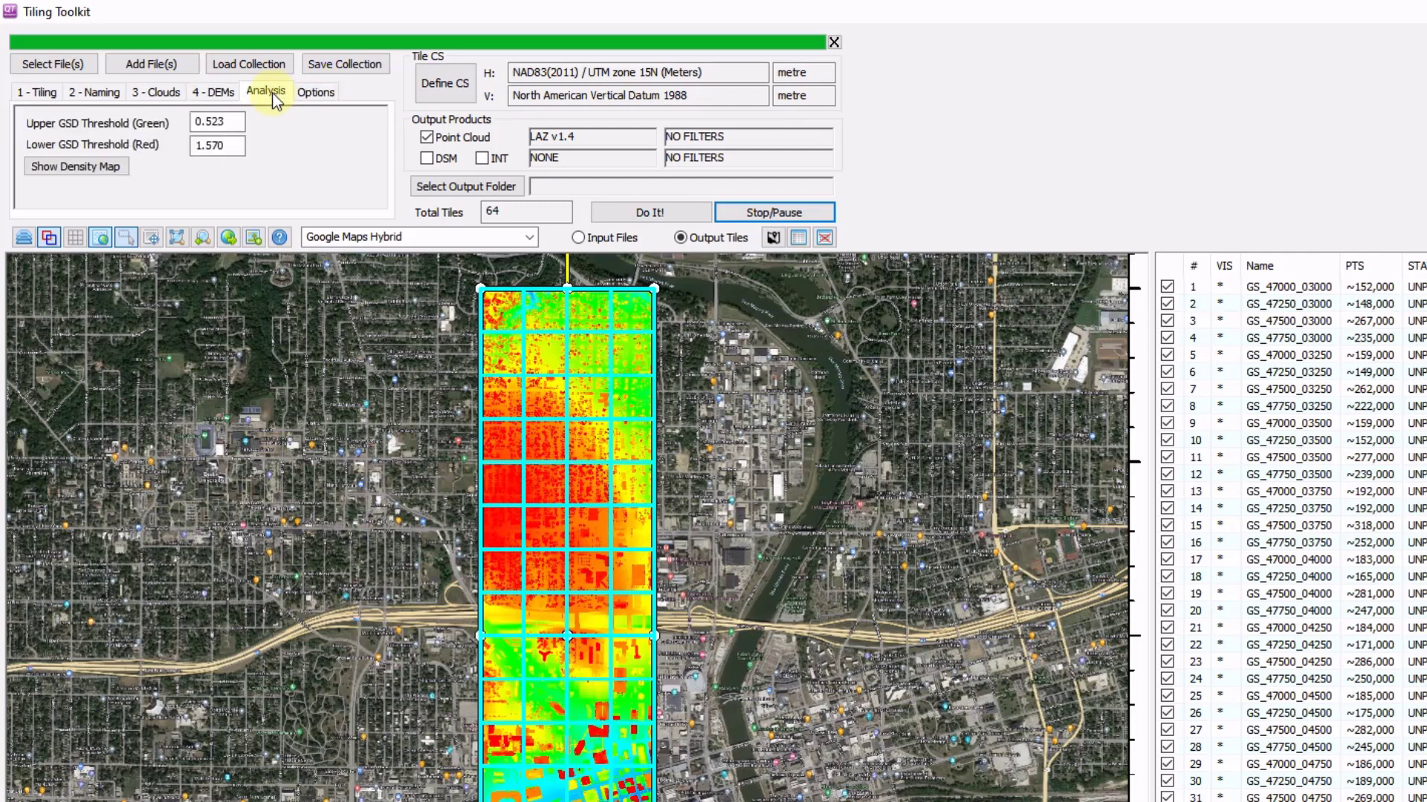
{"action": "left_click", "coordinate": [314, 92]}
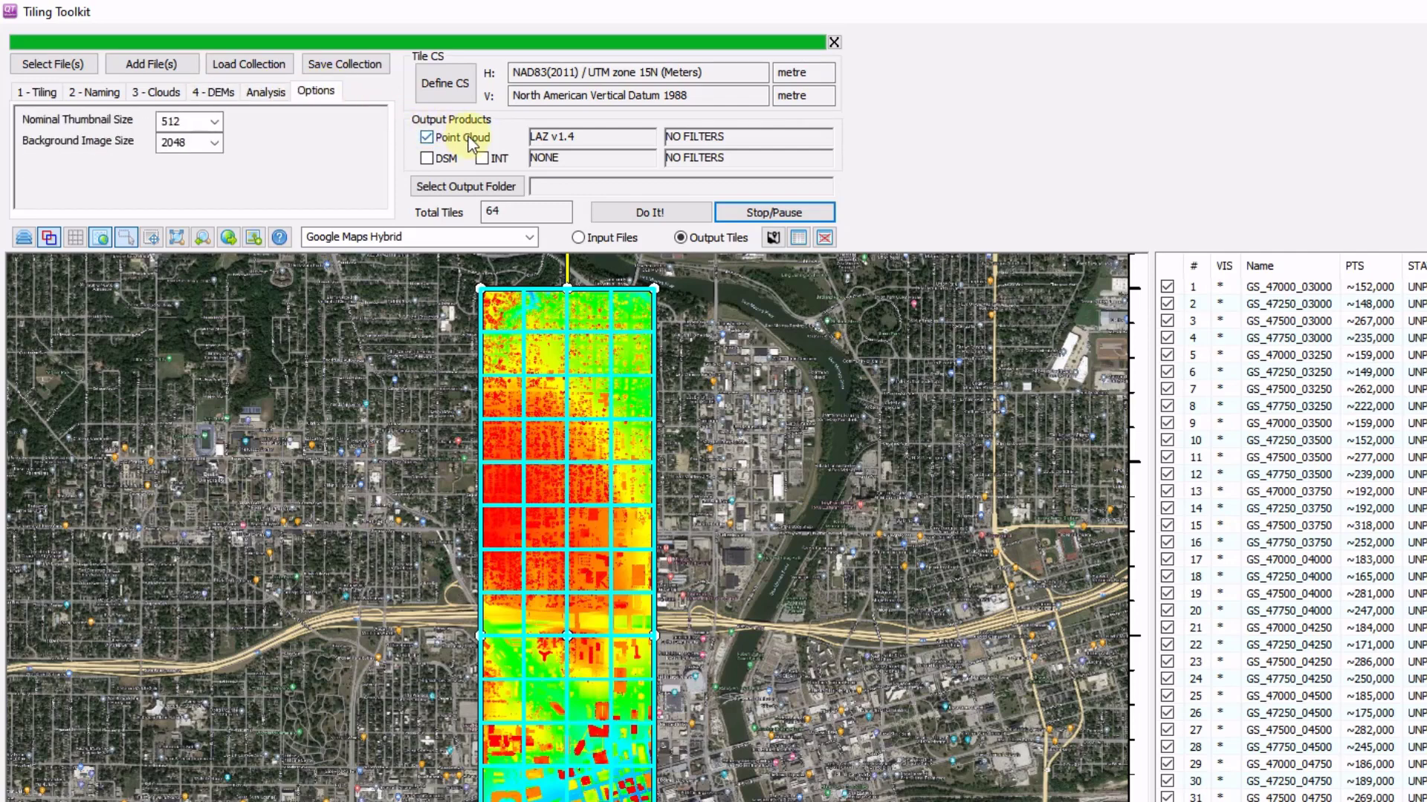
- Write the 64 GS tiles to the Quick_Terrain_Modeler_Getting_Started_Data folder and open the Excel tile report
{"action": "left_click", "coordinate": [448, 191]}
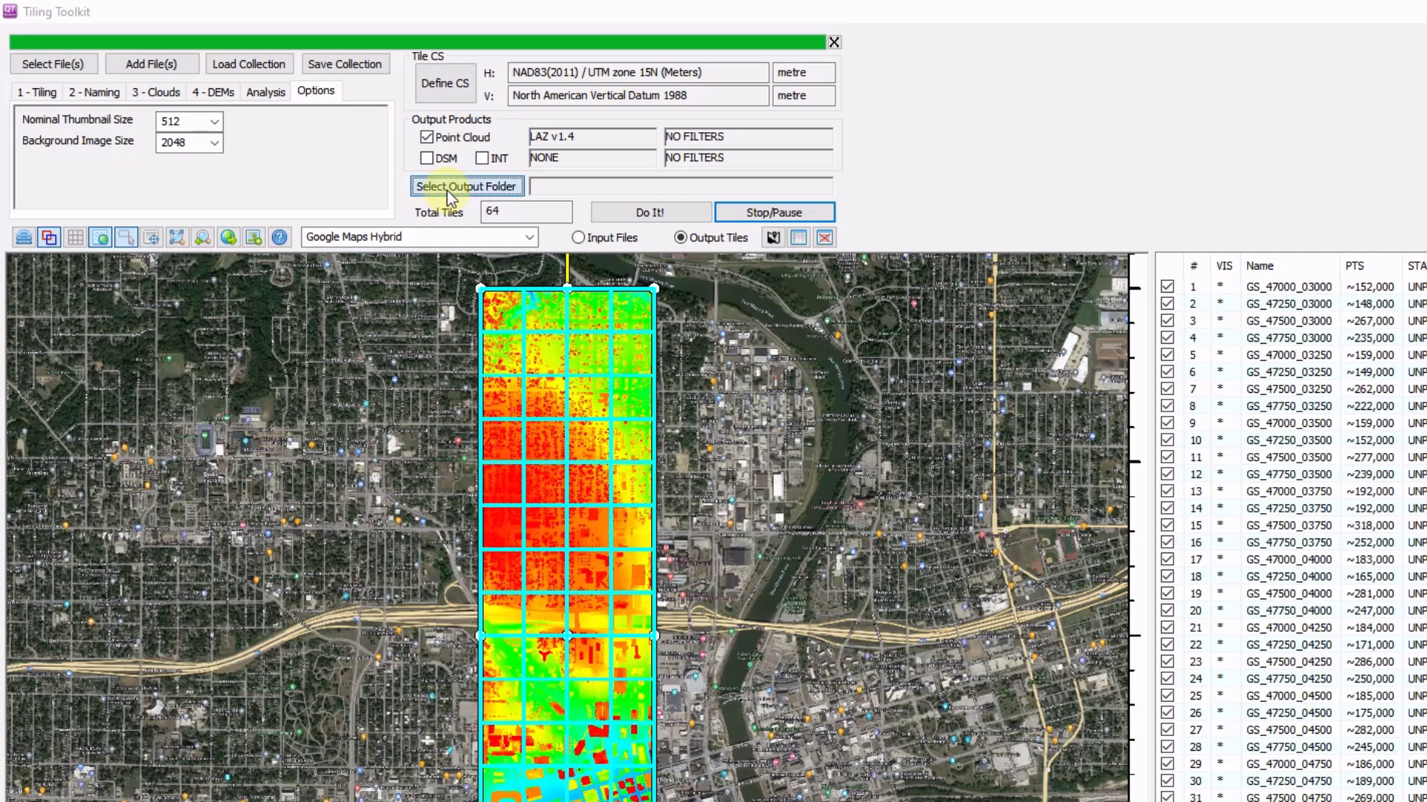
{"action": "left_click", "coordinate": [322, 261]}
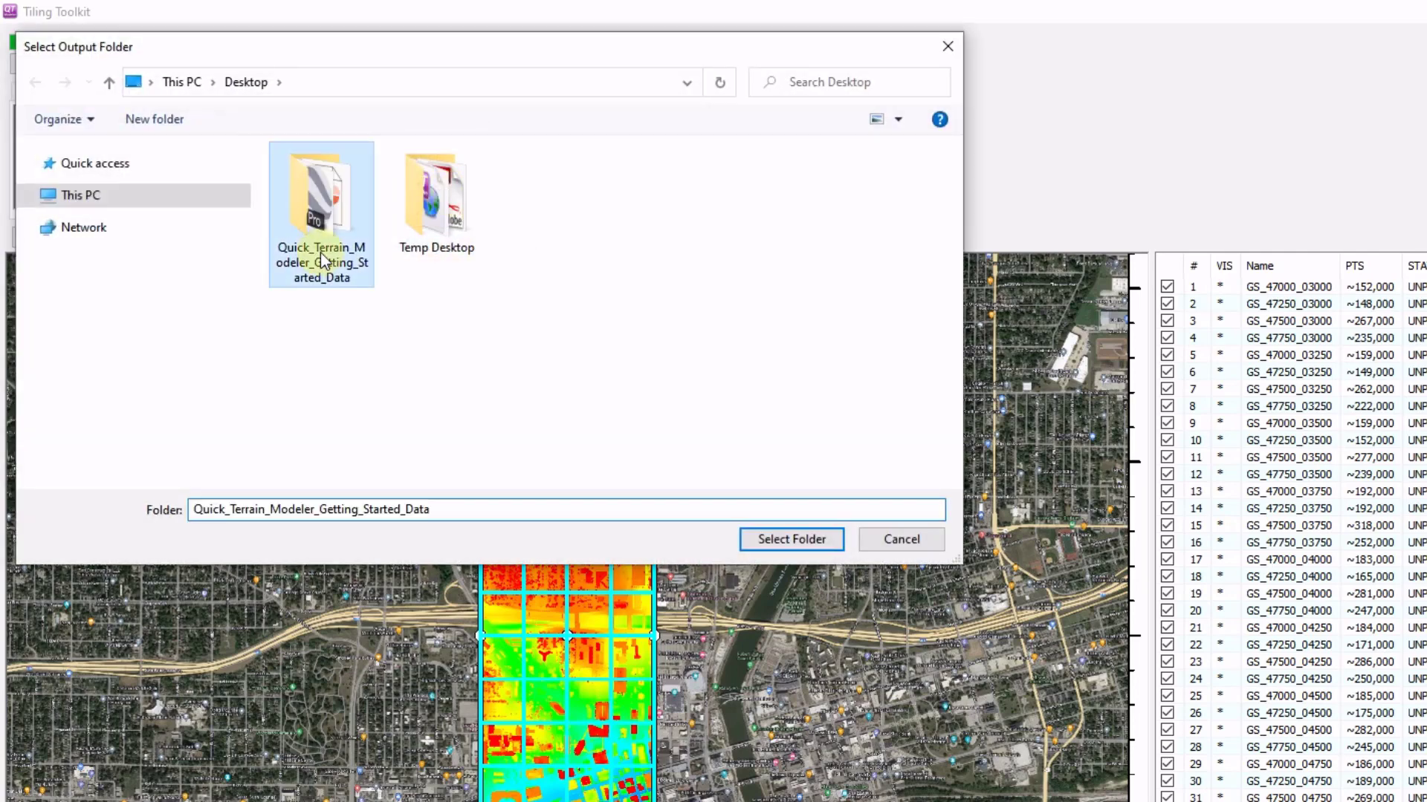
{"action": "left_click", "coordinate": [790, 540]}
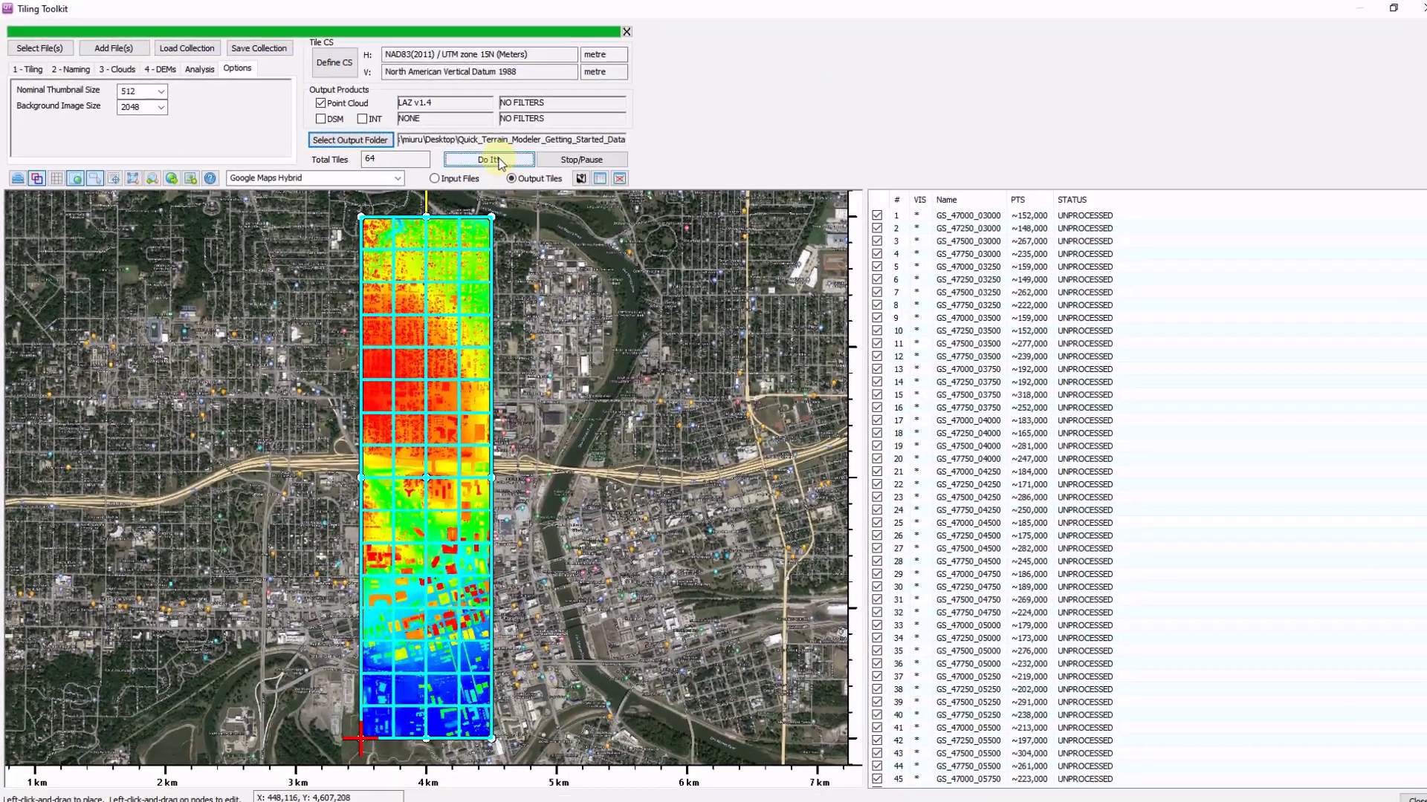
{"action": "left_click", "coordinate": [649, 211]}
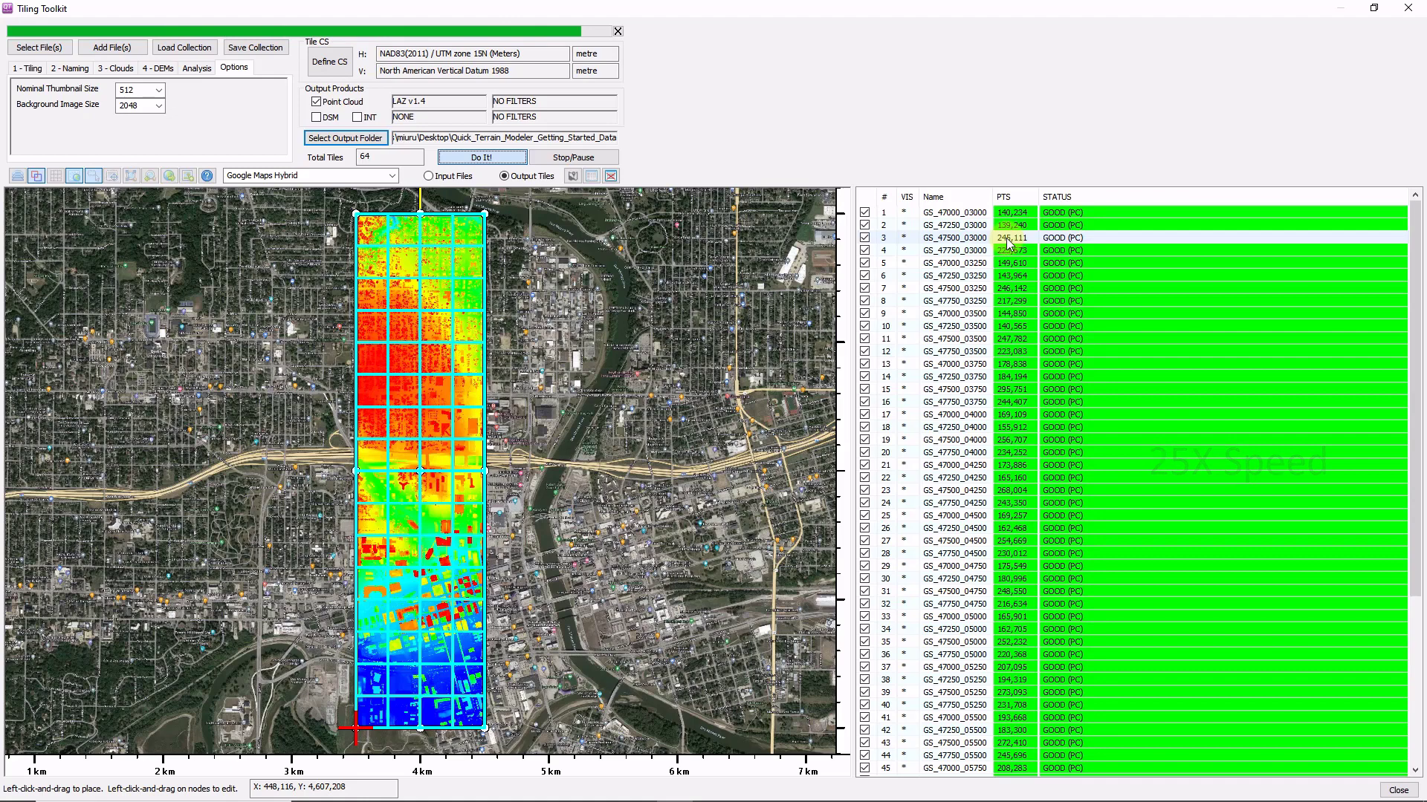
{"action": "left_click", "coordinate": [593, 176]}
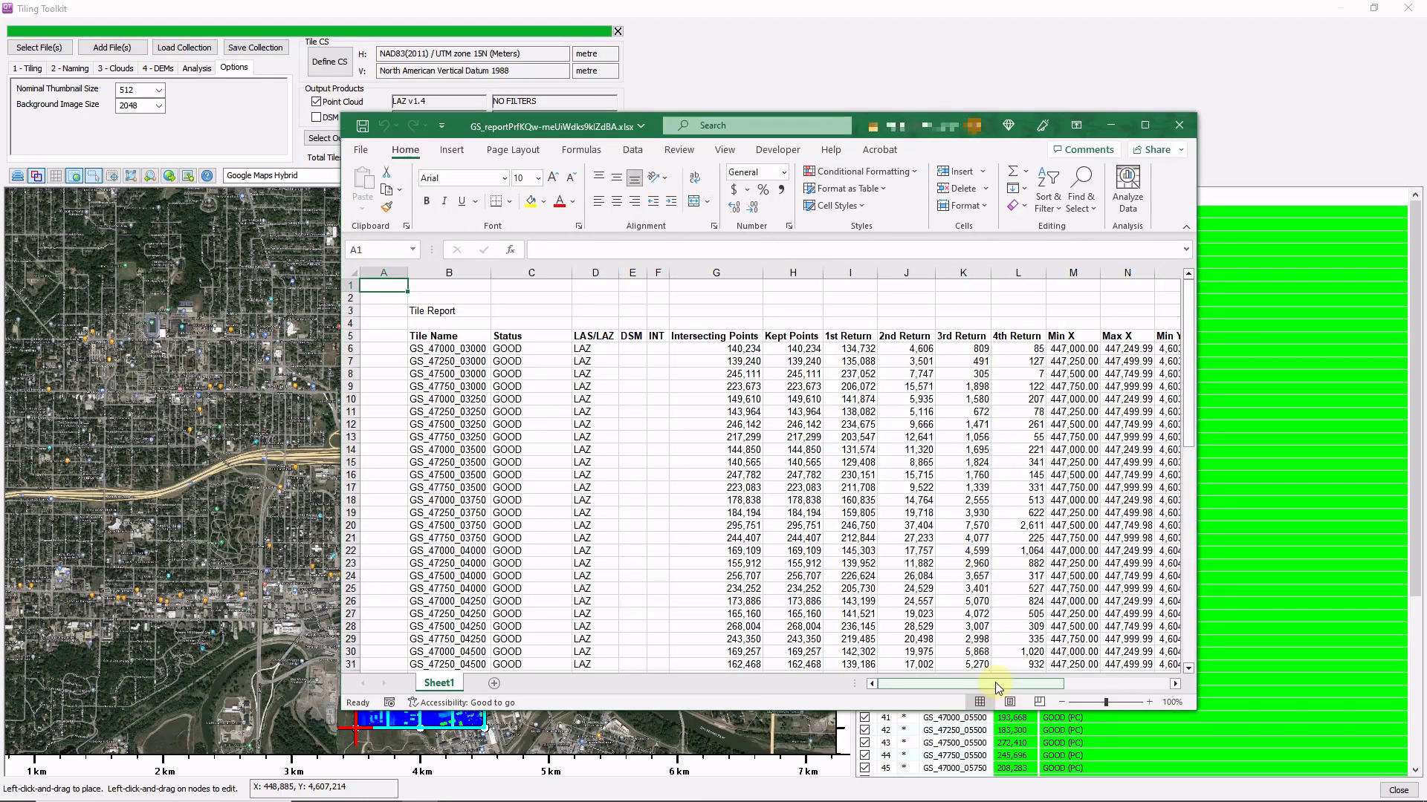
{"action": "left_click_drag", "start_coordinate": [978, 683], "coordinate": [1120, 706]}
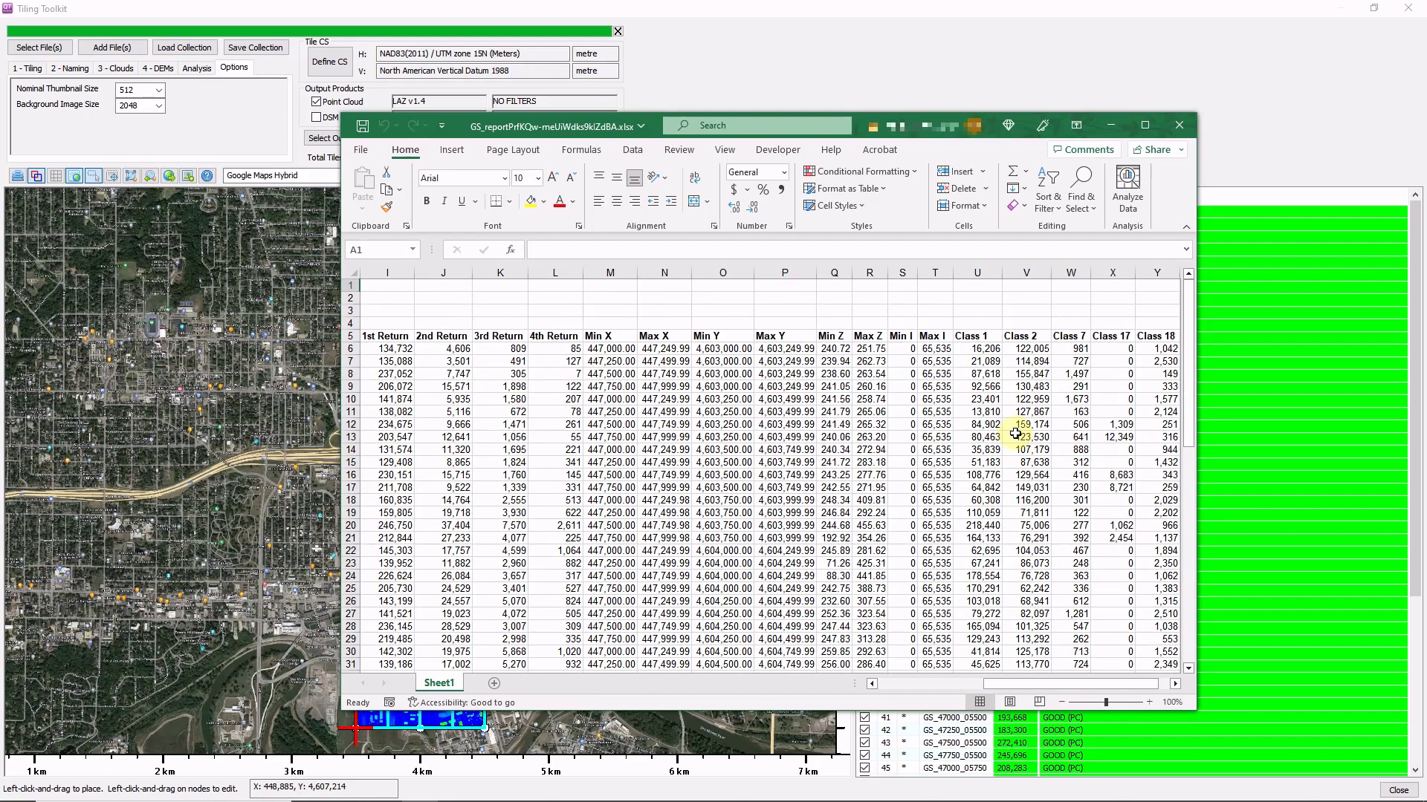
{"action": "left_click_drag", "start_coordinate": [1189, 383], "coordinate": [1198, 602]}
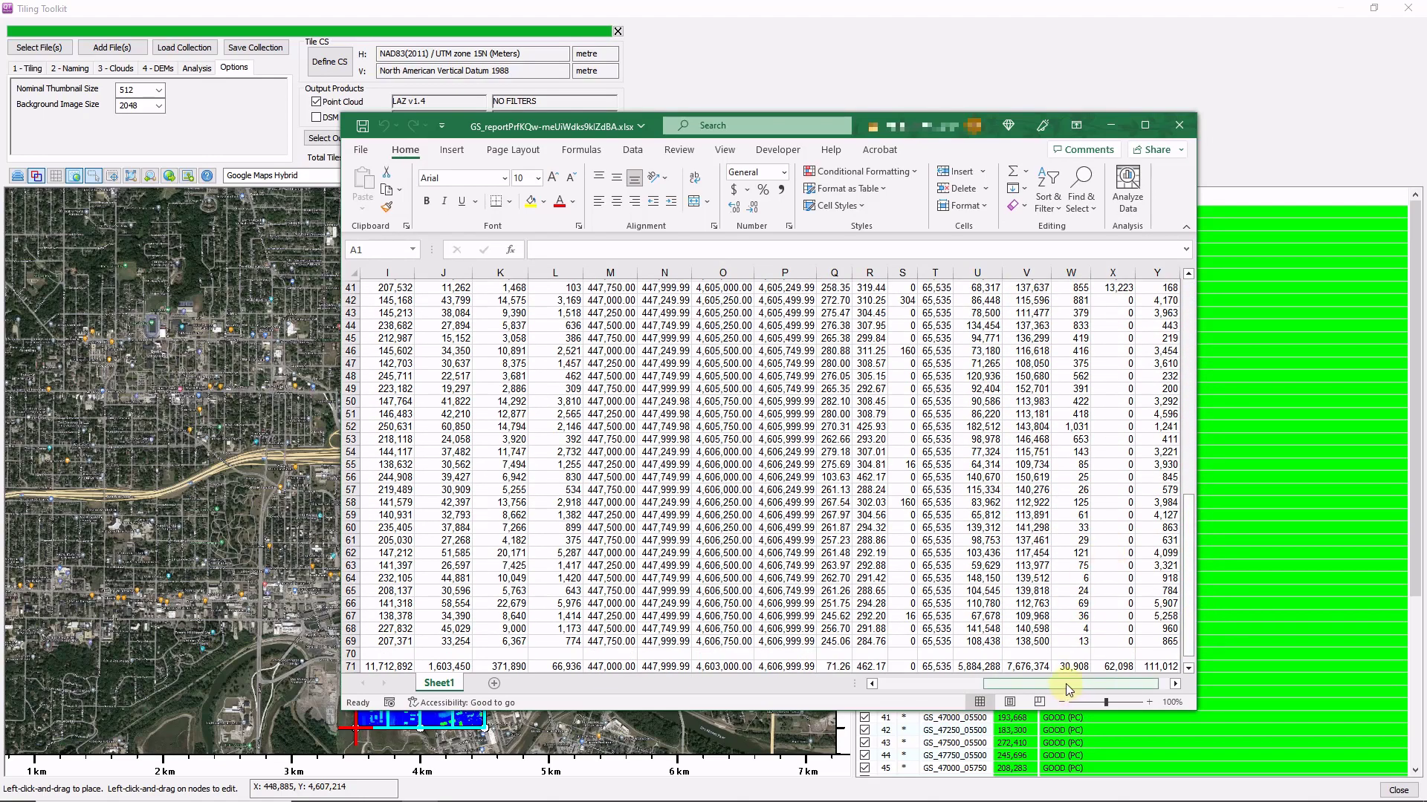